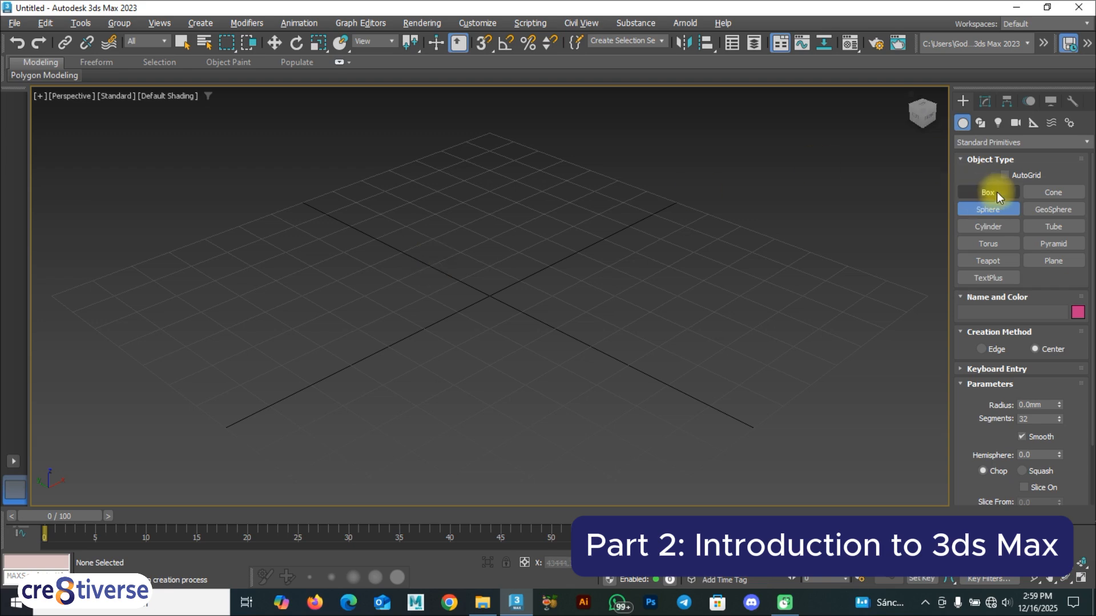
Create a purple box on the Perspective grid by dragging its base and setting its height.
left_click(988, 193)
left_click_drag(499, 240, 455, 303)
left_click(458, 259)
Switch to Move and set the reference coordinate system to World.
key("w")
middle_click_drag(447, 284, 416, 277, "alt")
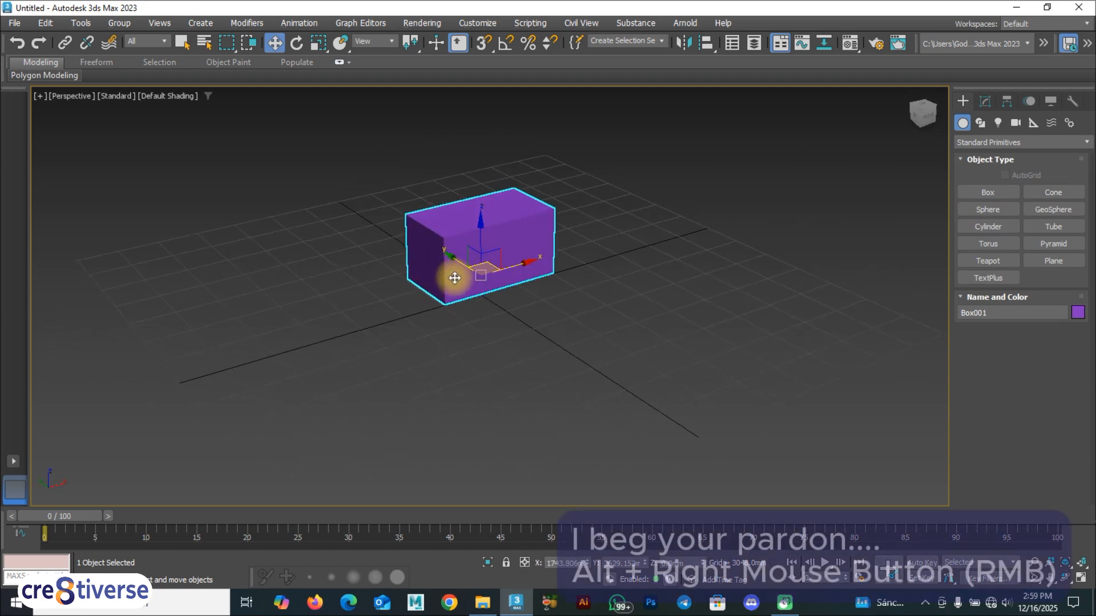
right_click(460, 234, "alt")
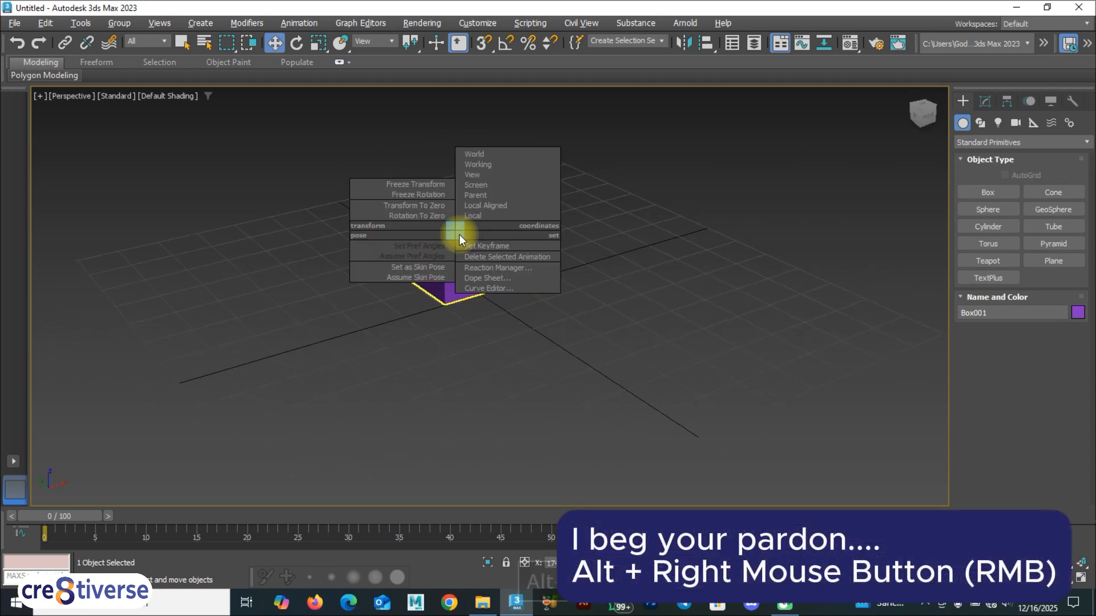
left_click(481, 154)
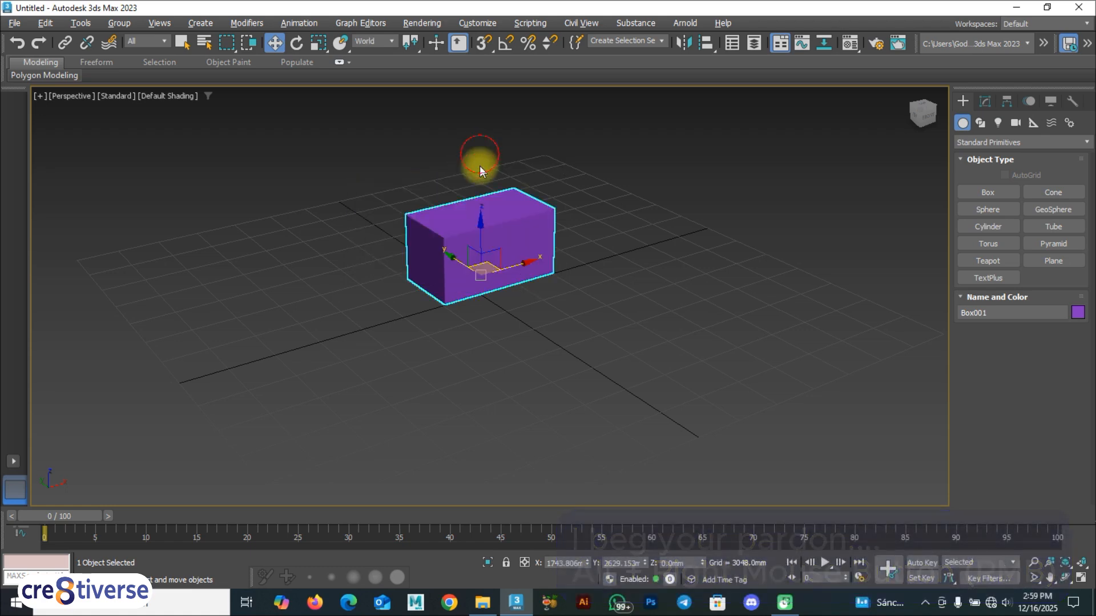
right_click(472, 240)
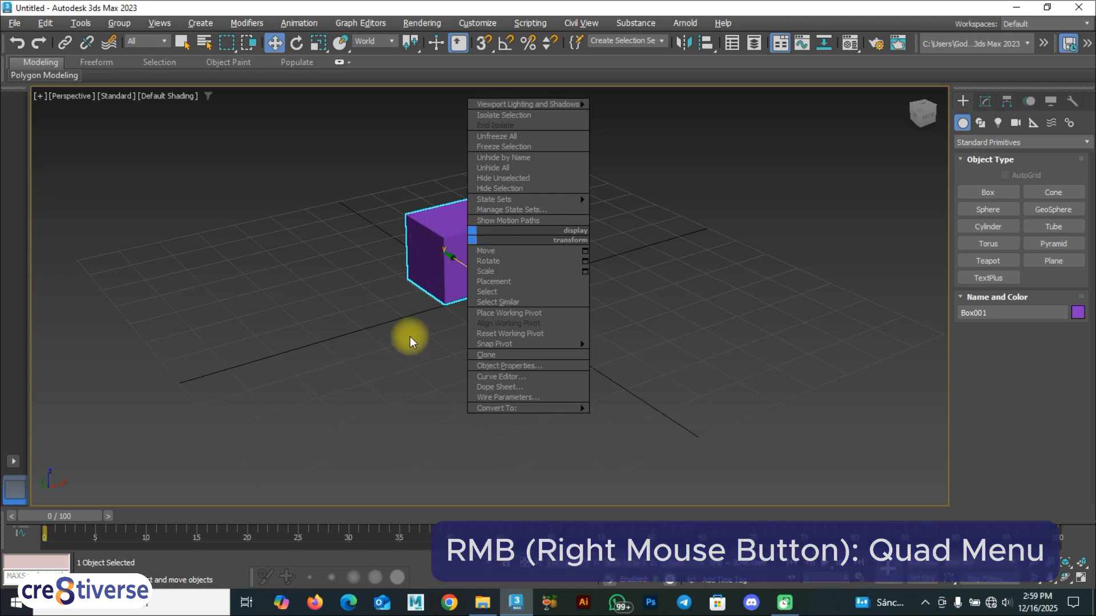
left_click(426, 289)
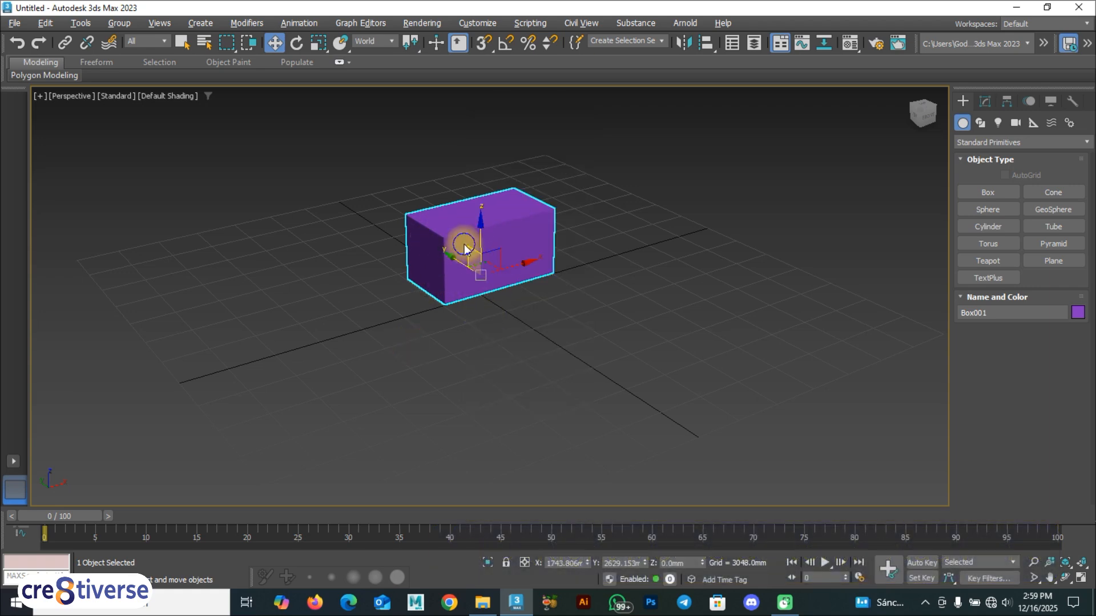
right_click(469, 247)
mouse_move(492, 412)
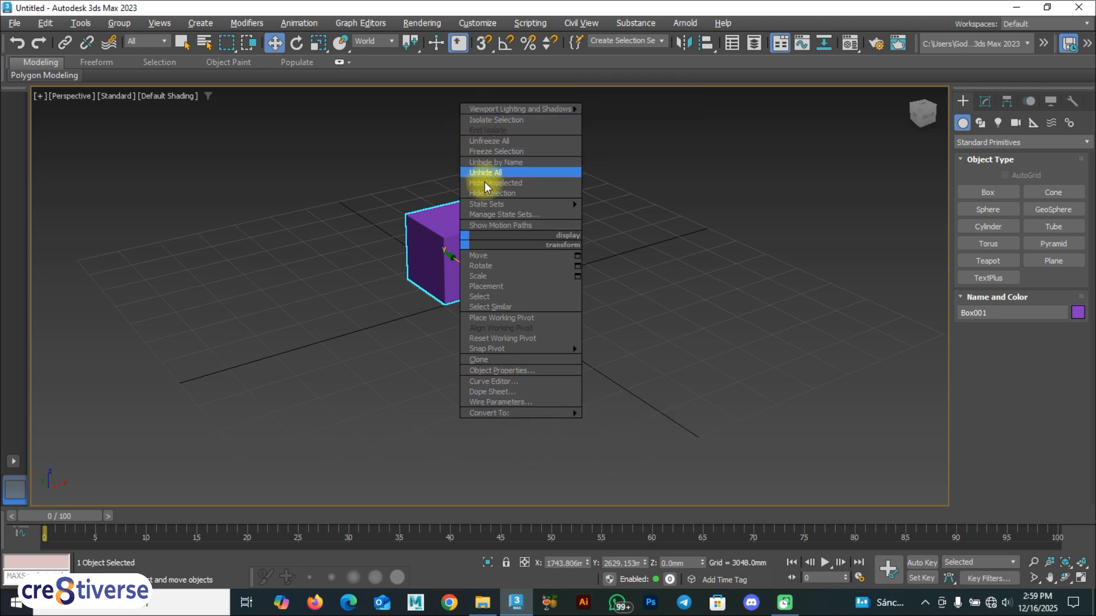
left_click(412, 352)
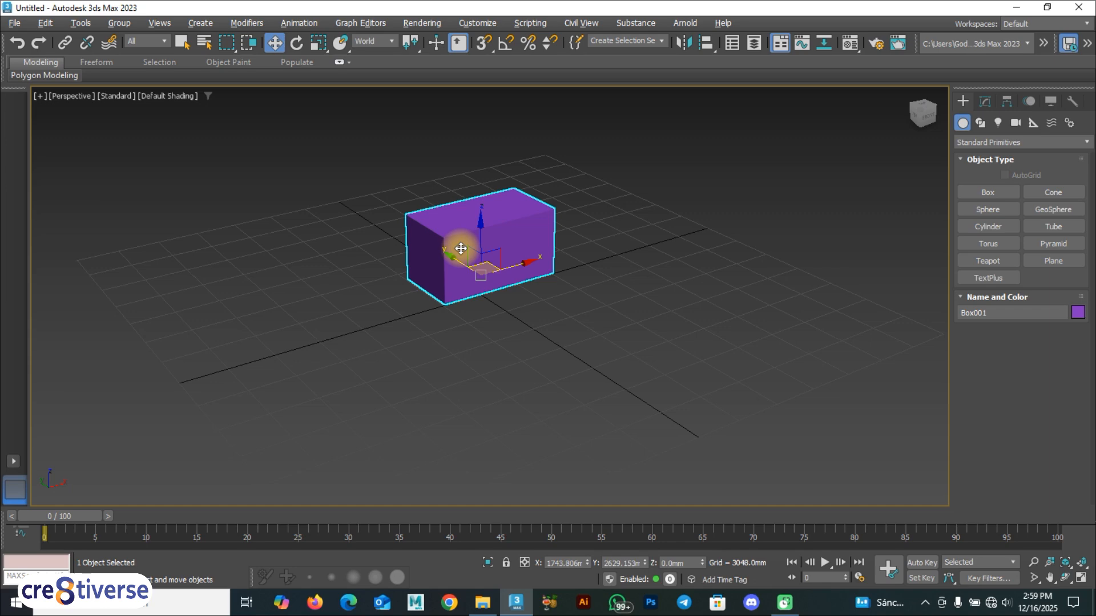
key("F9")
left_click(333, 338)
left_click(472, 216)
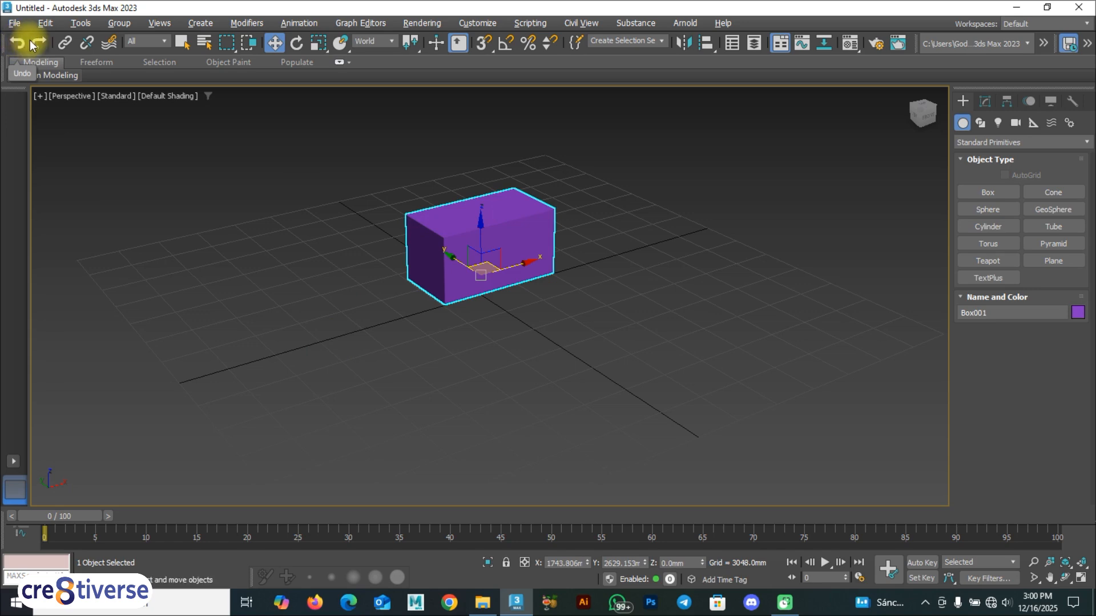
Move the purple box left along X to about X -5543, Y -2324.
key("ctrl+z")
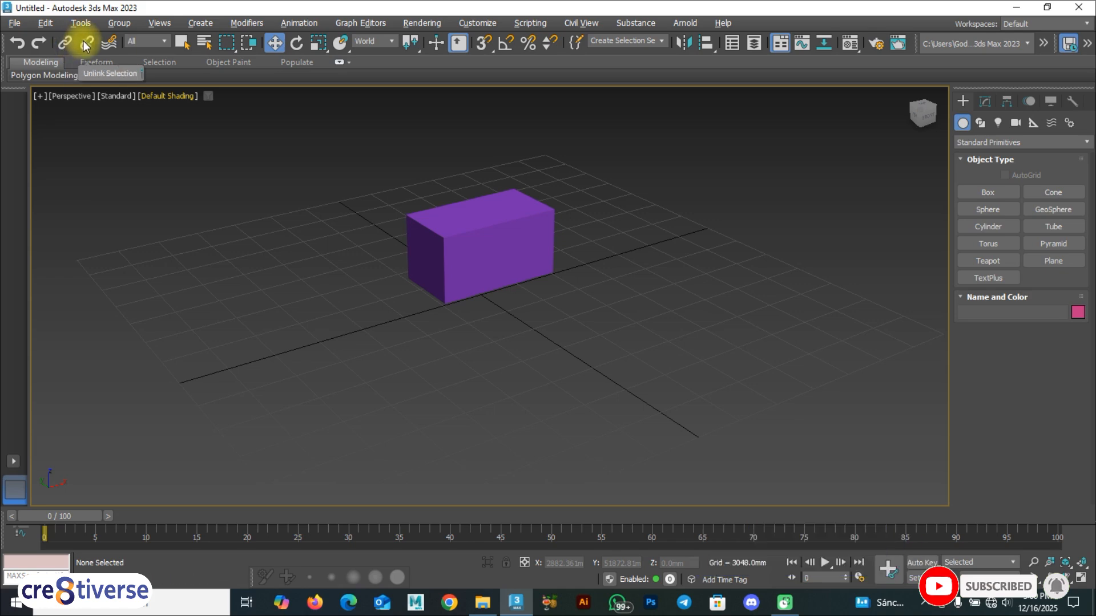
left_click(433, 234)
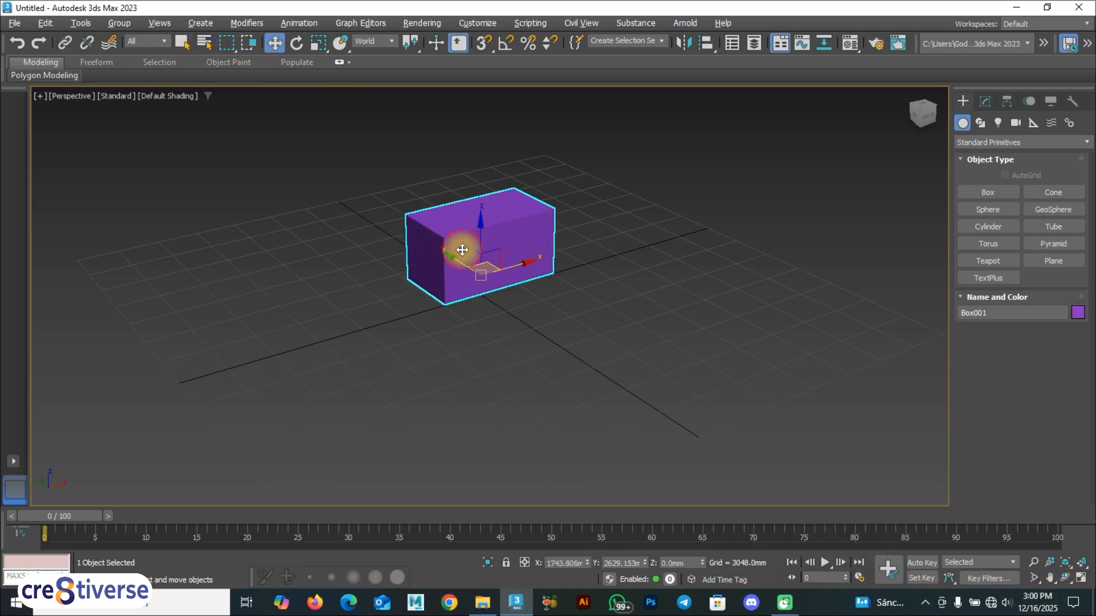
left_click_drag(530, 264, 398, 308)
middle_click_drag(462, 361, 598, 351, "alt")
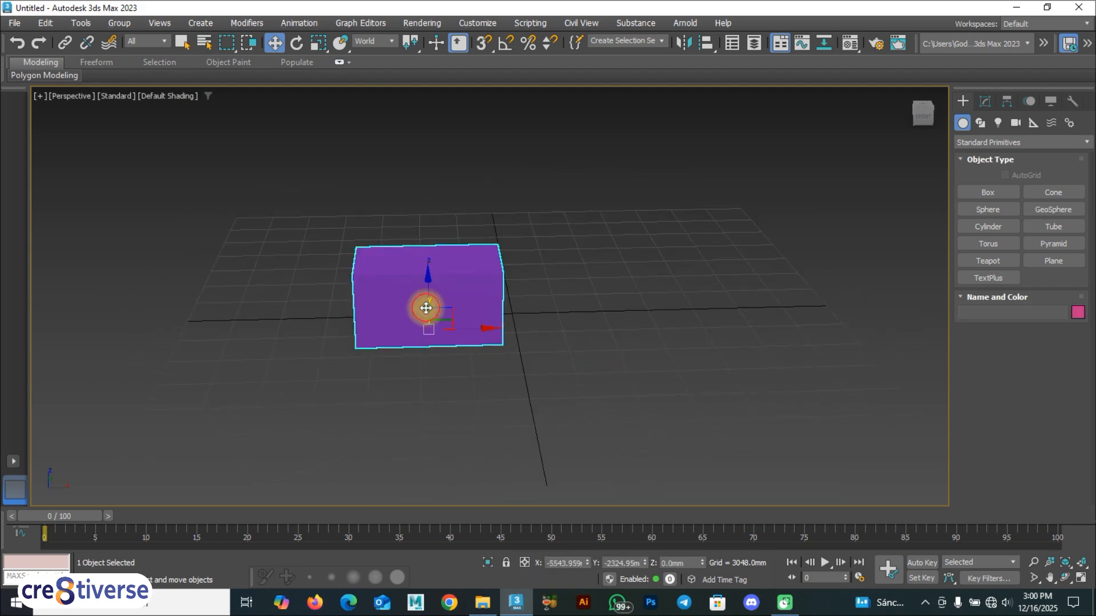
left_click(465, 421)
left_click(444, 314)
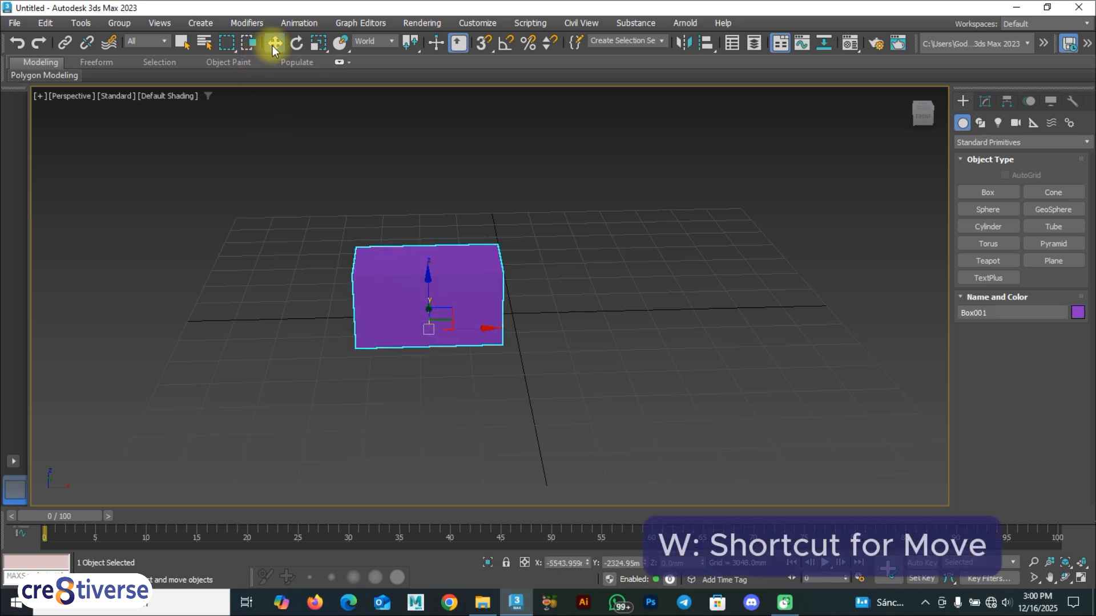
key("w")
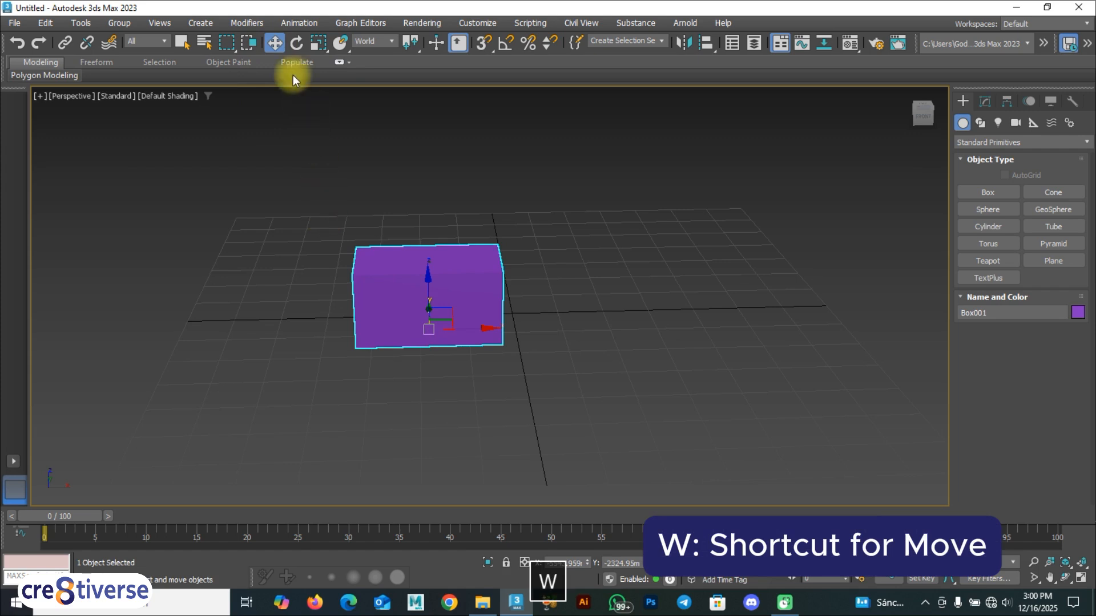
left_click(297, 44)
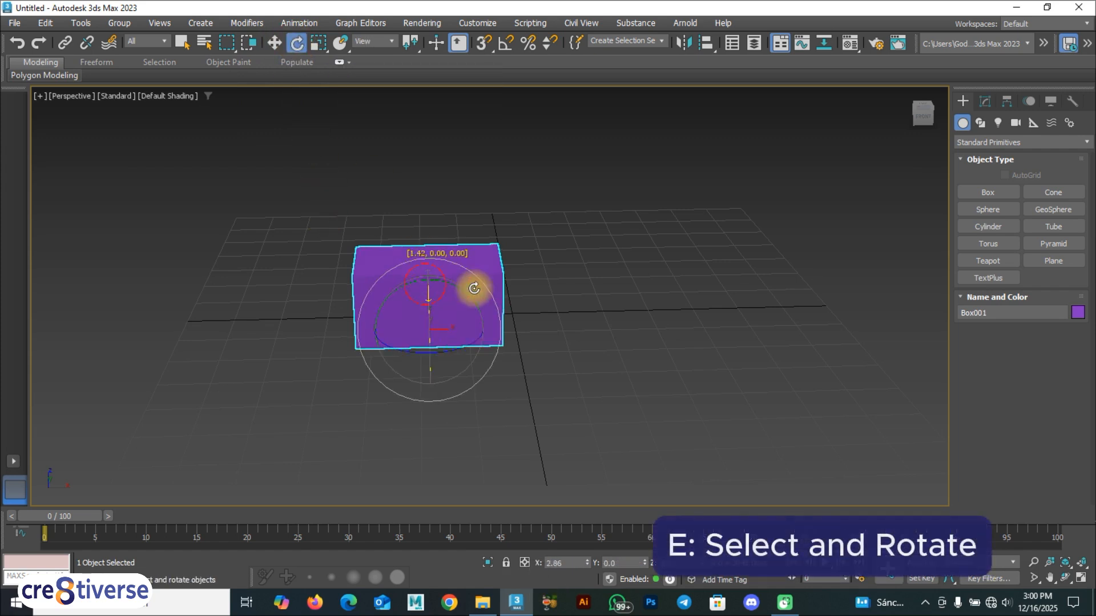
left_click_drag(450, 281, 509, 299)
key("ctrl+z")
middle_click_drag(354, 318, 441, 338, "alt")
mouse_move(411, 306)
left_mouse_down()
mouse_move(421, 276)
mouse_move(477, 245)
mouse_move(392, 326)
mouse_move(416, 289)
left_mouse_up()
key("ctrl+z")
left_click_drag(477, 313, 440, 350)
key("ctrl+z")
key("ctrl+z")
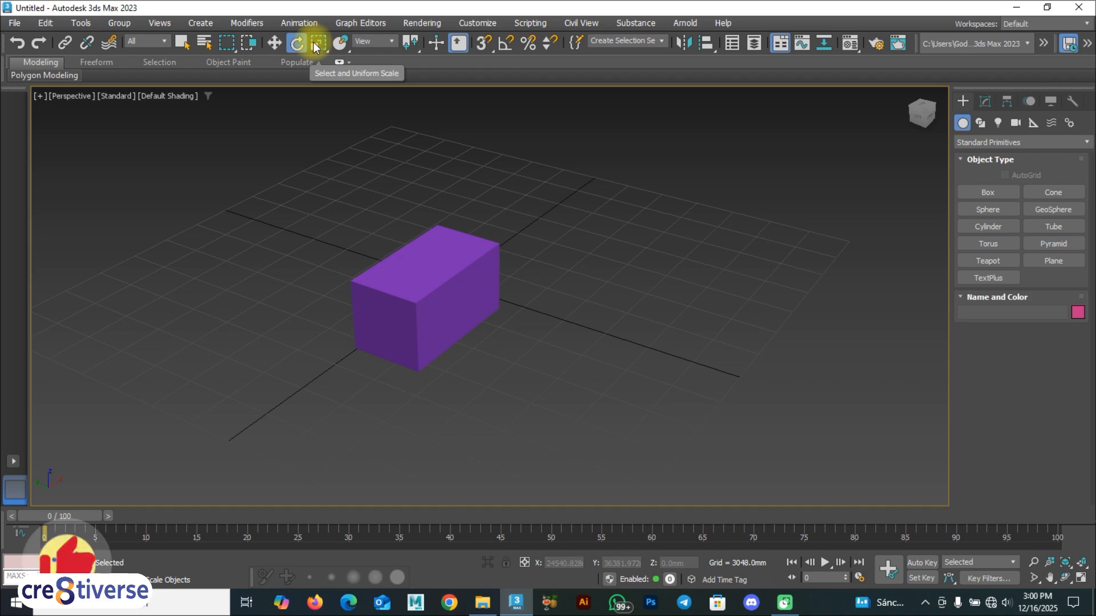
Select the purple box and move it slightly up and to the right.
key("r")
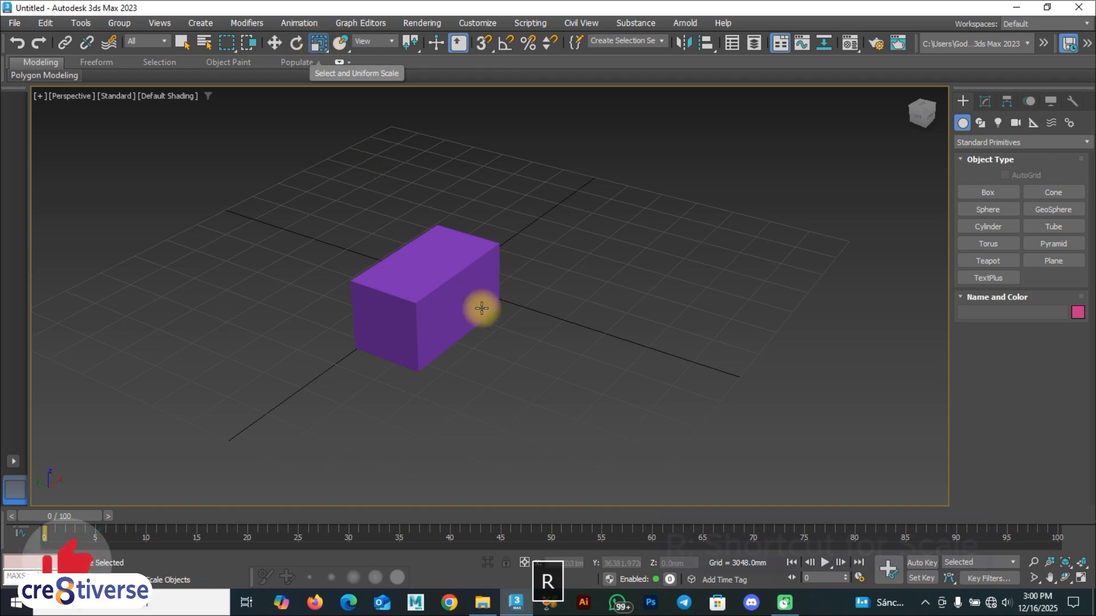
left_click(448, 296)
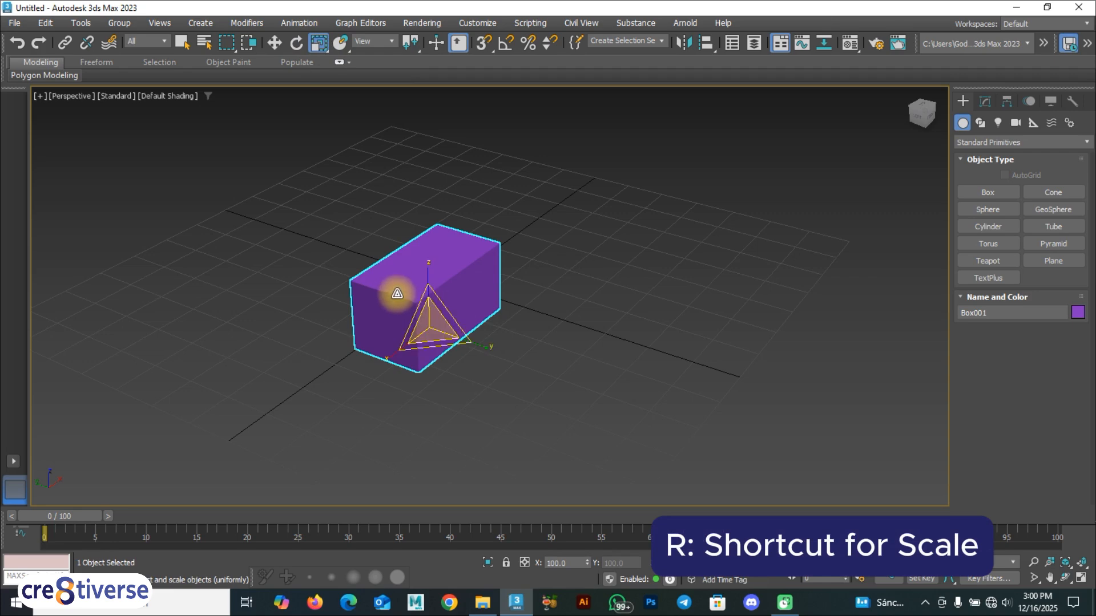
key("e")
key("w")
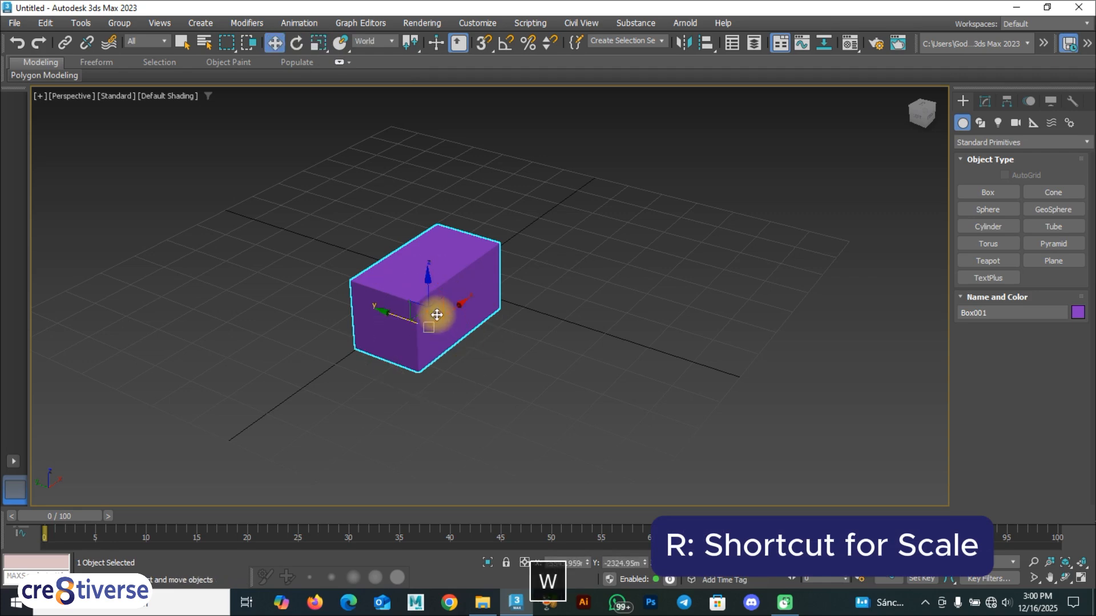
key("e")
key("r")
key("w")
left_click_drag(438, 316, 508, 318)
Try rotating and height-scaling the box, undoing both changes.
key("e")
key("ctrl+z")
key("r")
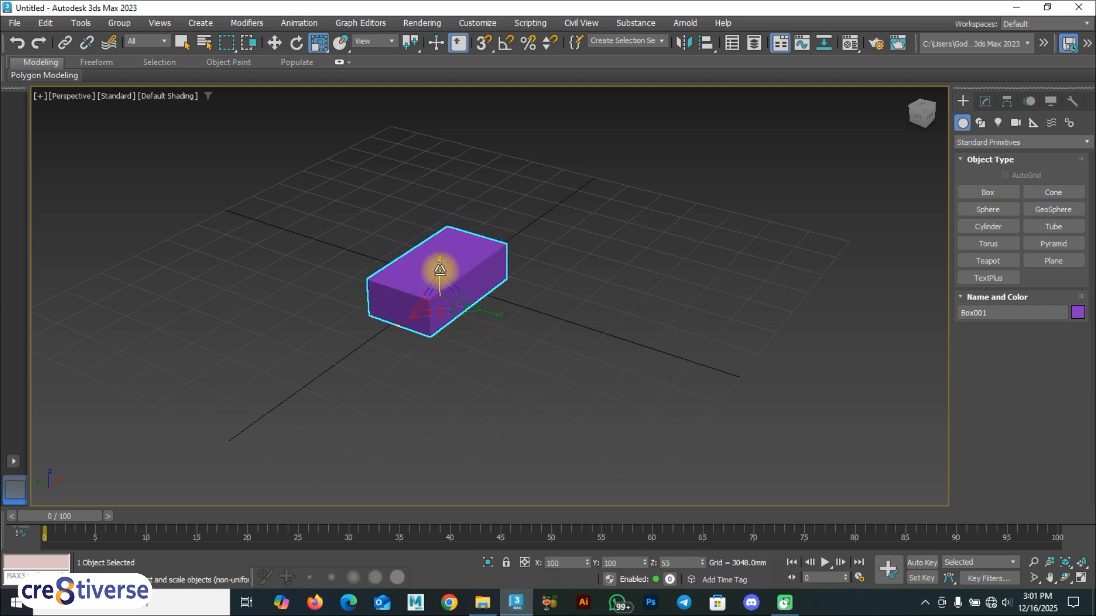
key("ctrl+z")
Scale Box001 along X, Y, uniformly and in XZ into a long square-sectioned bar.
left_click_drag(399, 320, 402, 392)
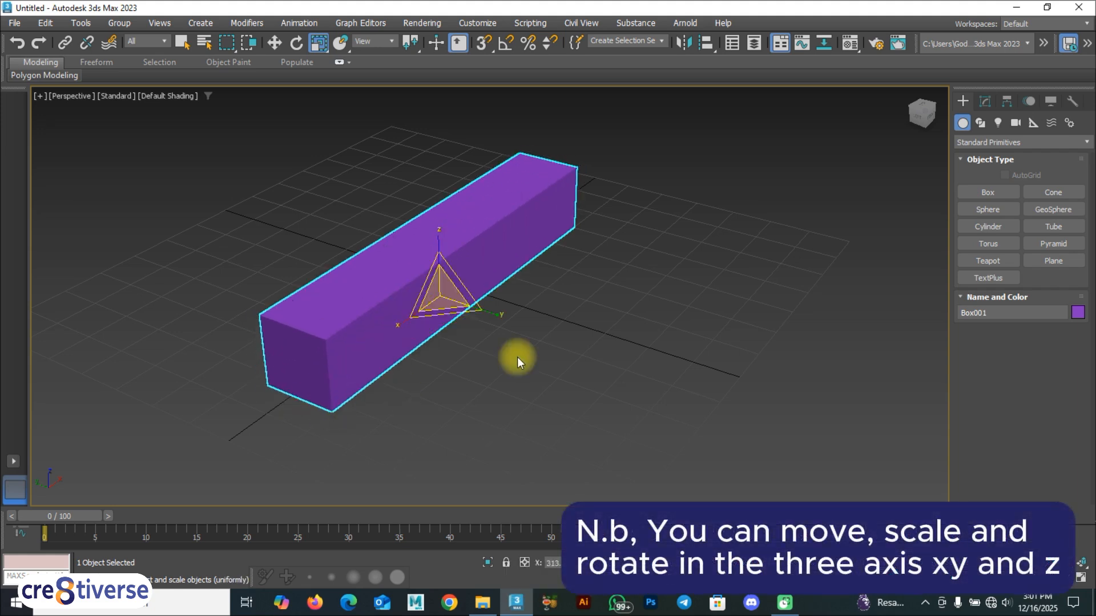
left_click_drag(472, 311, 491, 337)
left_click_drag(440, 289, 429, 246)
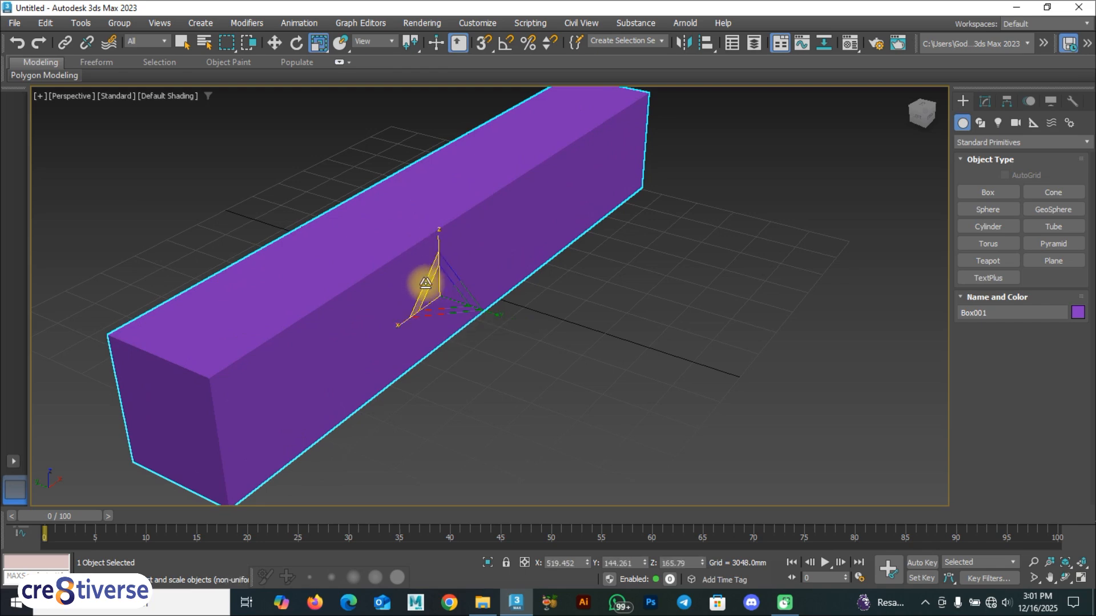
left_click_drag(440, 291, 401, 327)
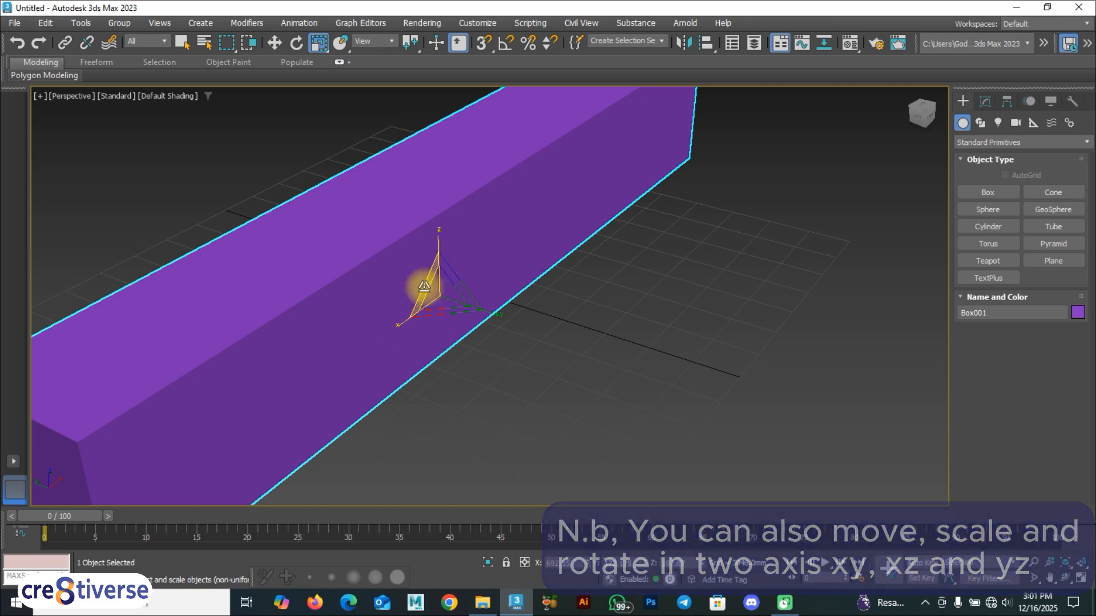
left_click_drag(416, 287, 425, 345)
Lower the bar along Z and slide it along Y and X to about X 1099, Y 1476, Z -2508.
key("w")
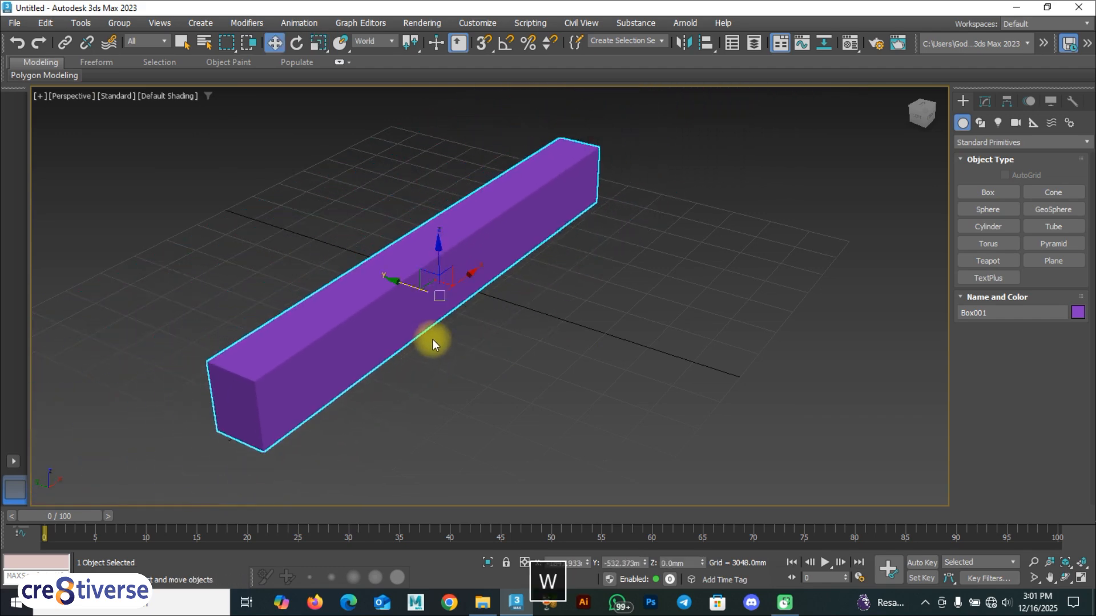
mouse_move(440, 247)
left_mouse_down()
mouse_move(440, 237)
mouse_move(444, 261)
left_mouse_up()
left_click_drag(411, 294, 440, 299)
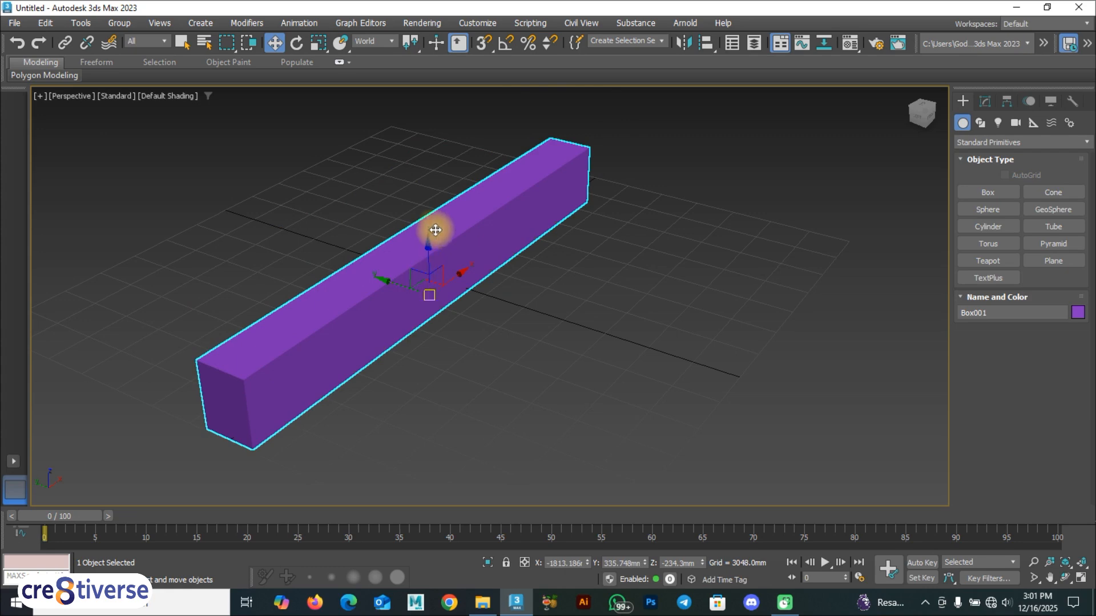
mouse_move(419, 276)
left_mouse_down()
mouse_move(384, 267)
mouse_move(411, 282)
left_mouse_up()
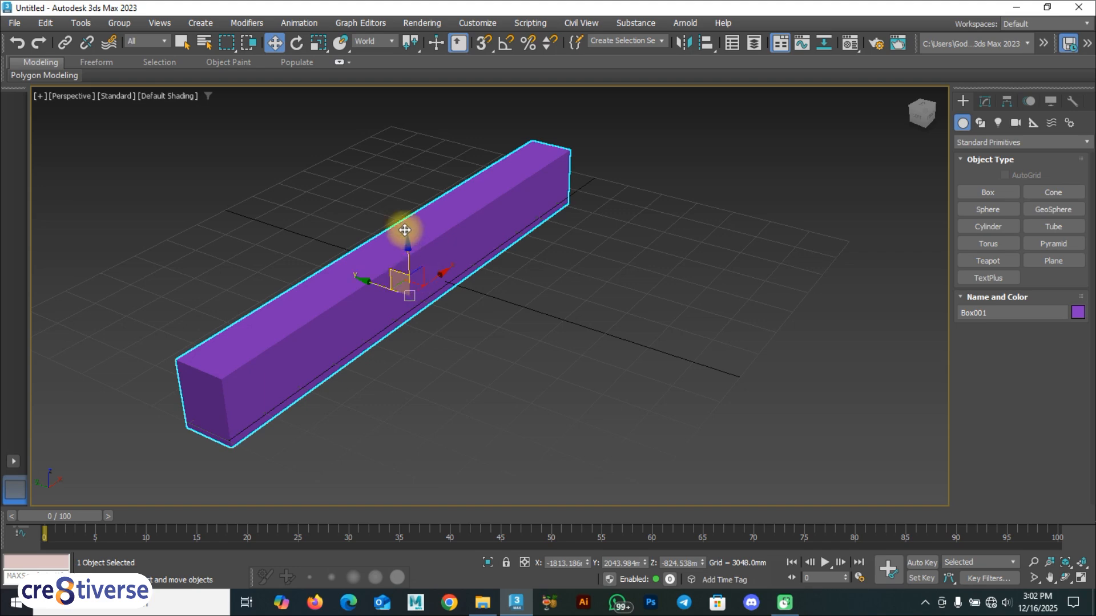
left_click_drag(417, 273, 420, 322)
key("w")
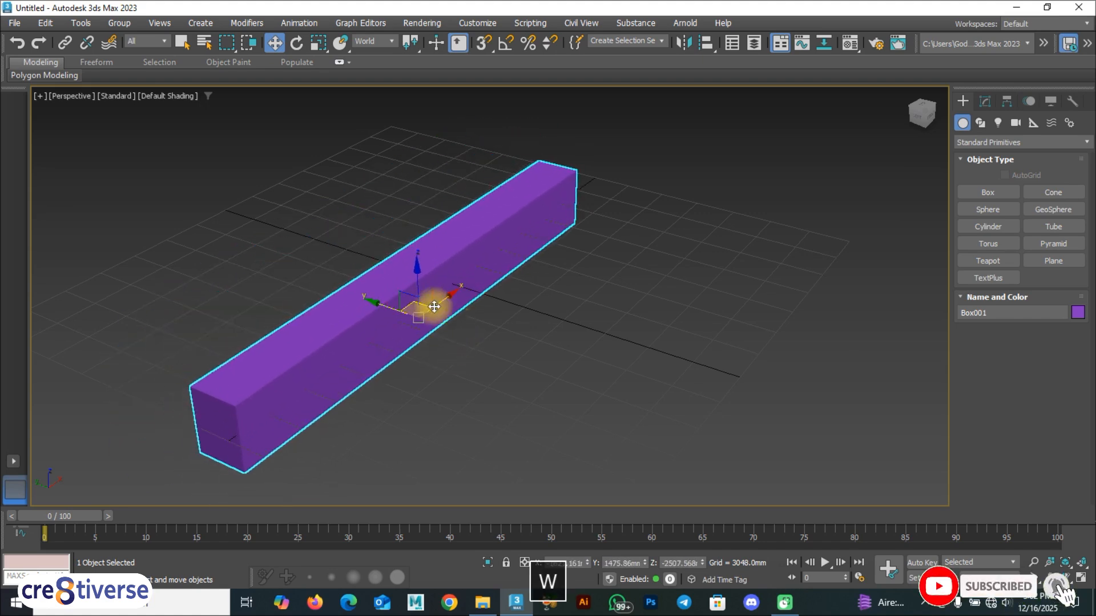
left_click_drag(451, 295, 457, 306)
mouse_move(382, 297)
left_mouse_down()
mouse_move(360, 289)
mouse_move(396, 306)
left_mouse_up()
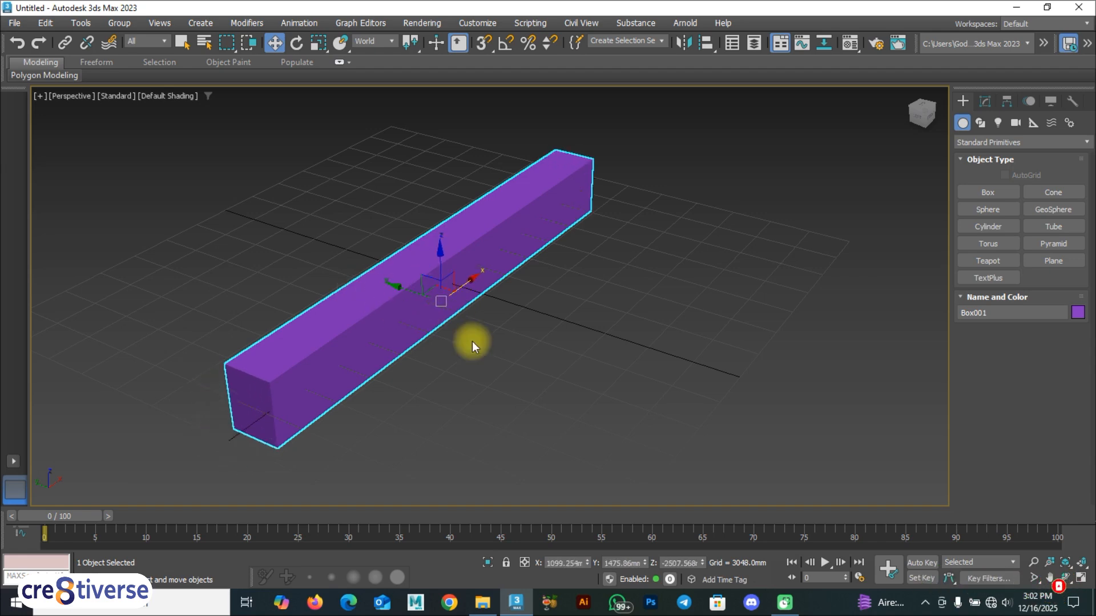
Reselect the bar and cycle through Rotate, Scale and Move, ending on Move.
left_click(482, 365)
left_click(410, 294)
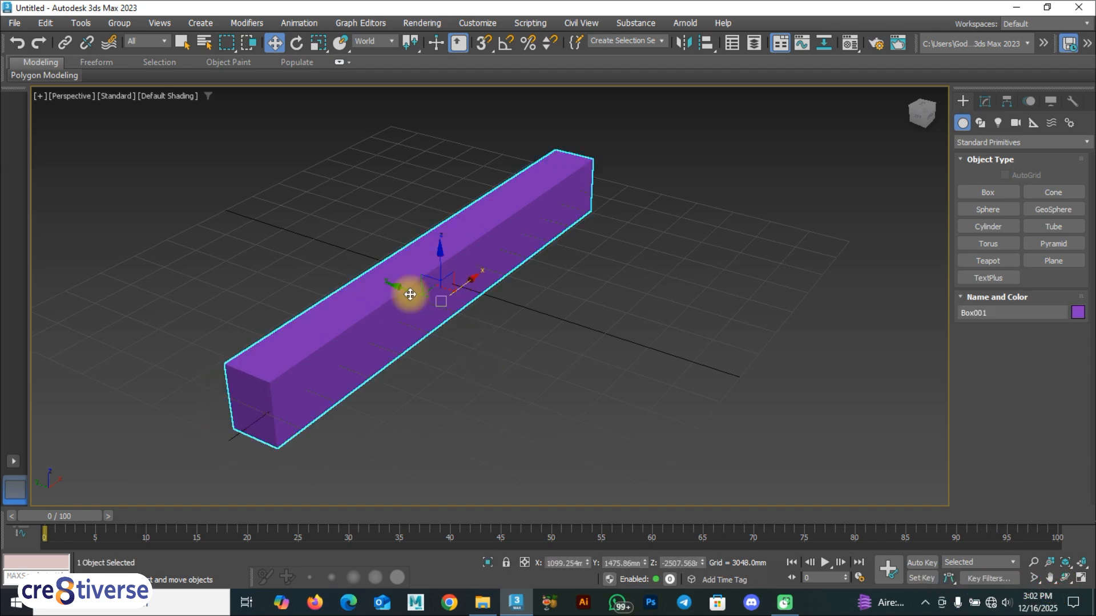
key("e")
key("r")
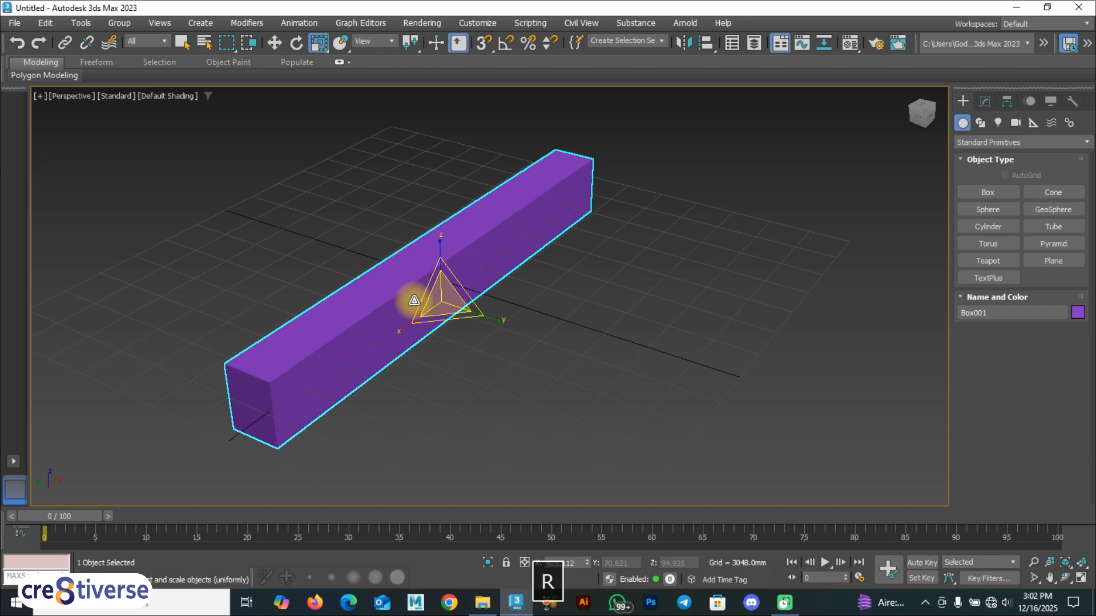
key("w")
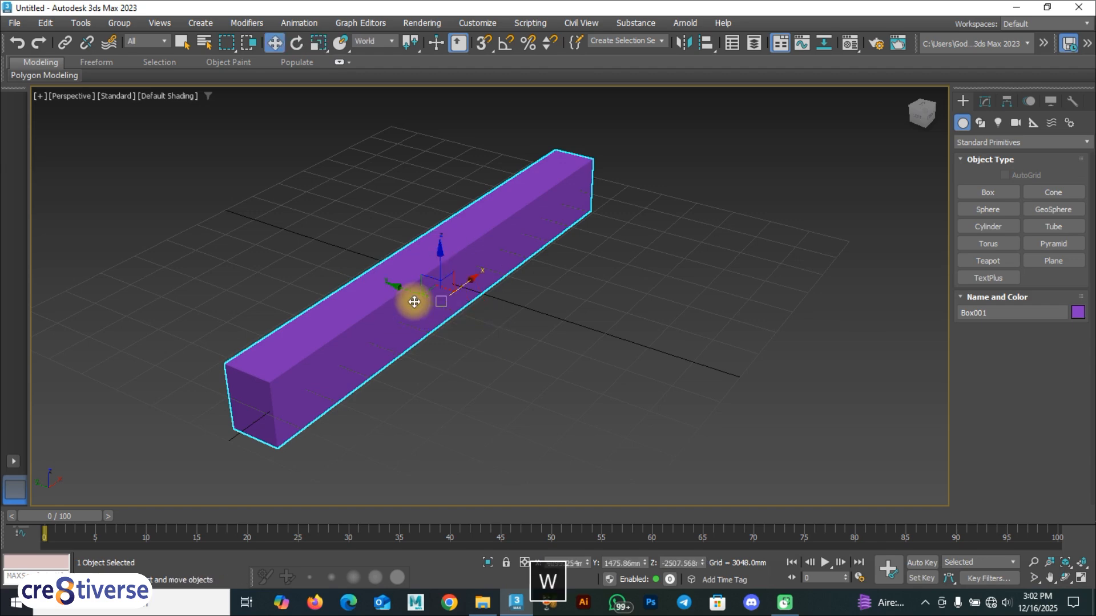
key("e")
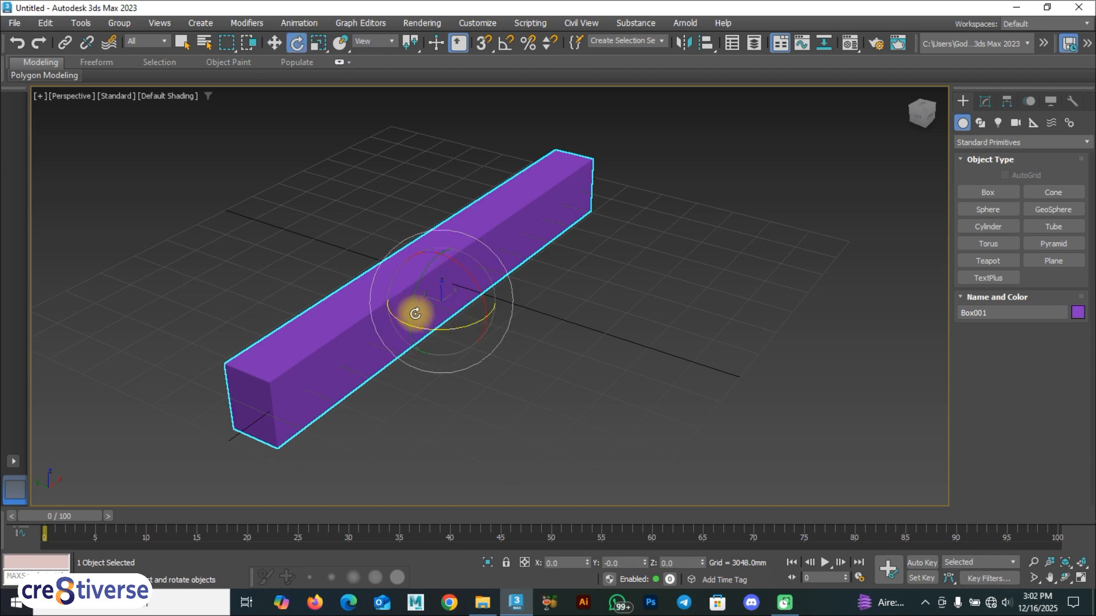
key("r")
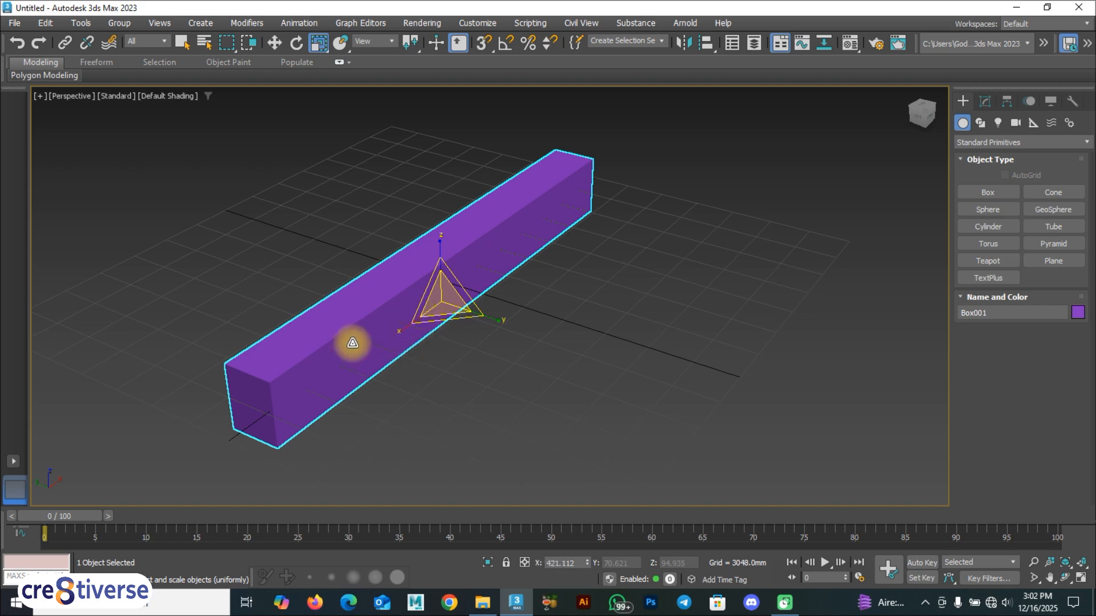
key("w")
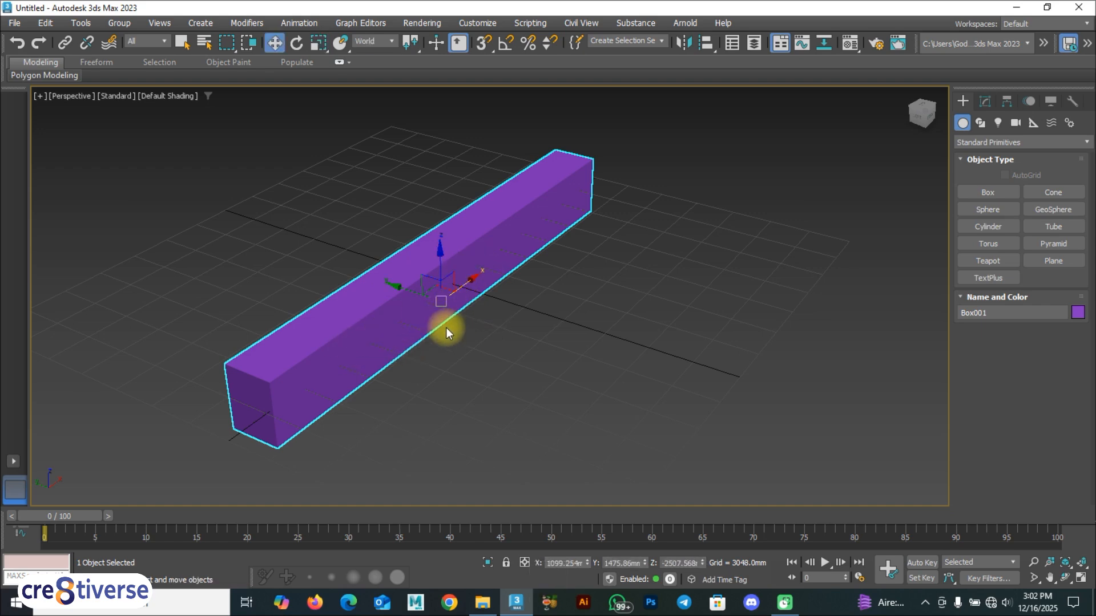
Run a quick render with F9, browse the Selection Filter list, and reselect the bar.
key("F9")
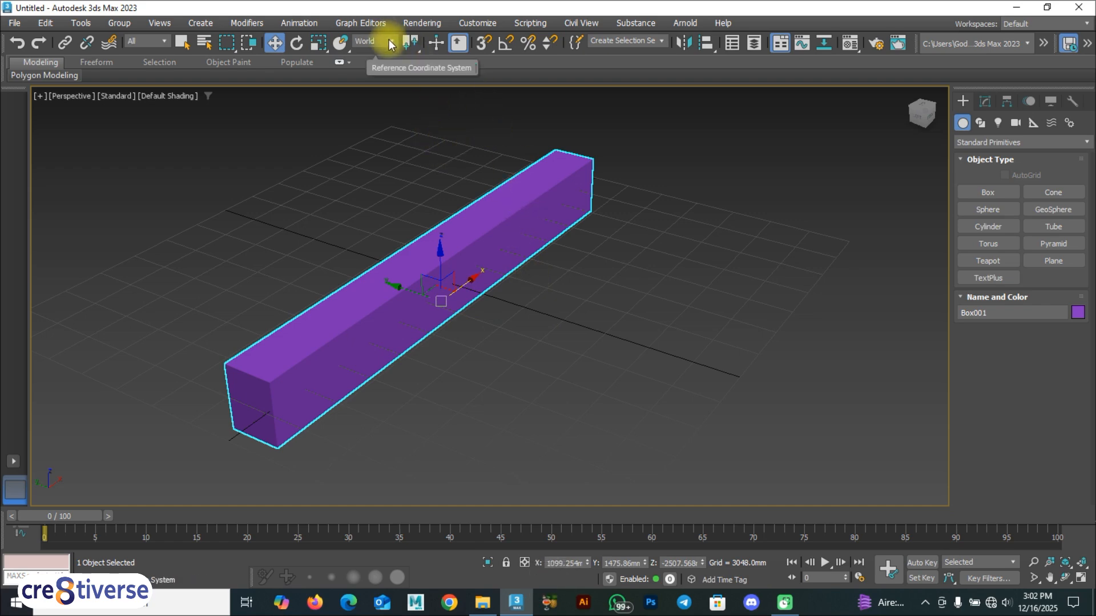
left_click(156, 38)
left_click(646, 213)
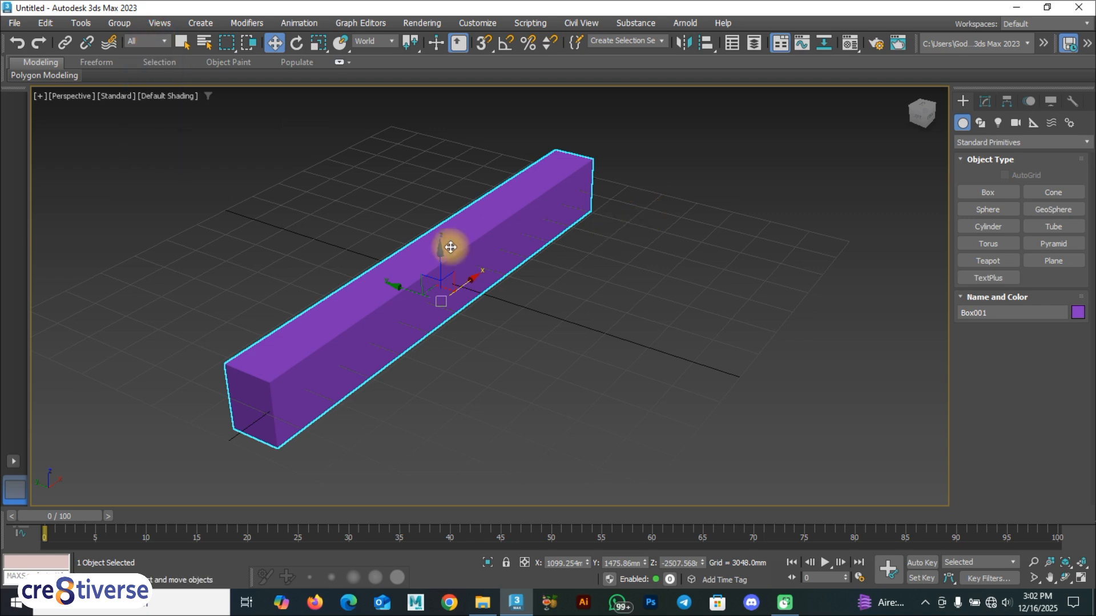
left_click(644, 294)
left_click(491, 245)
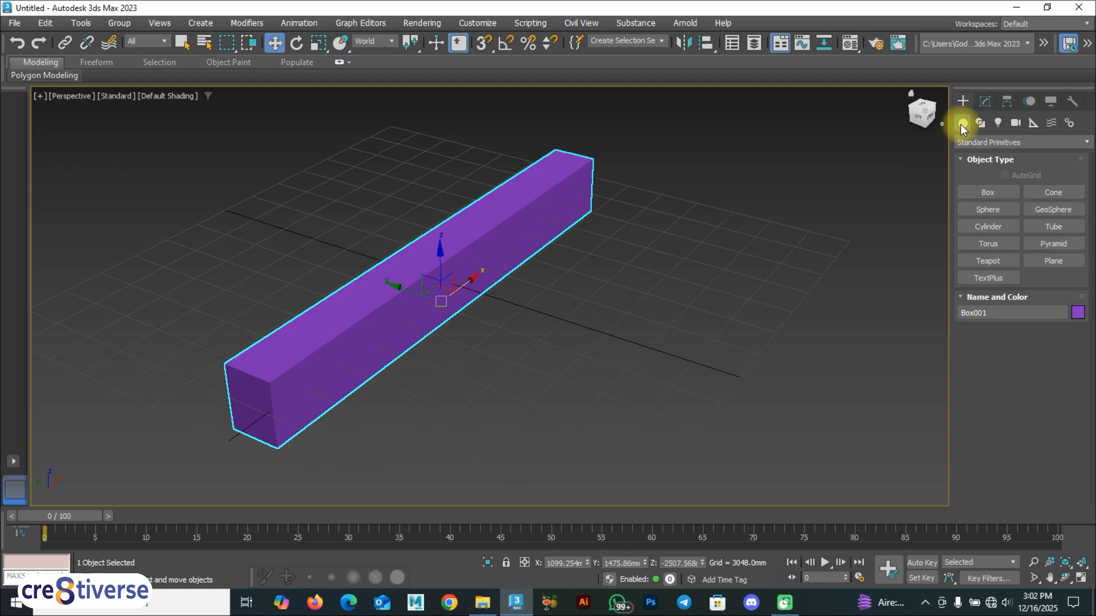
Add a pointed cone behind the purple box and a small teapot to its left.
left_click(1053, 192)
left_click_drag(393, 182, 403, 188)
left_click(400, 151)
left_click(406, 171)
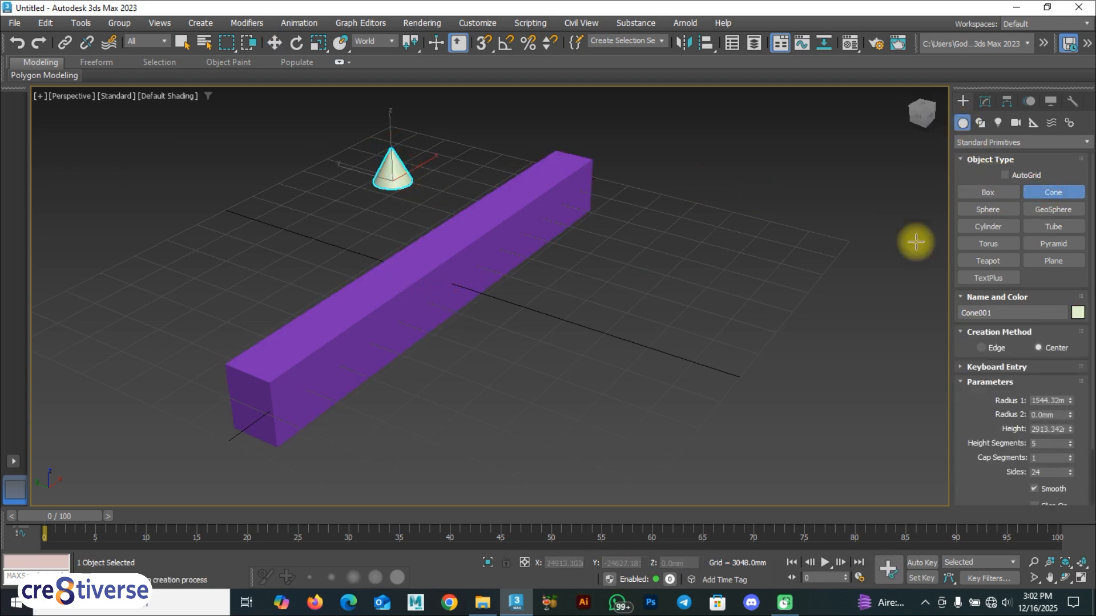
left_click(1004, 262)
left_click_drag(304, 241, 310, 251)
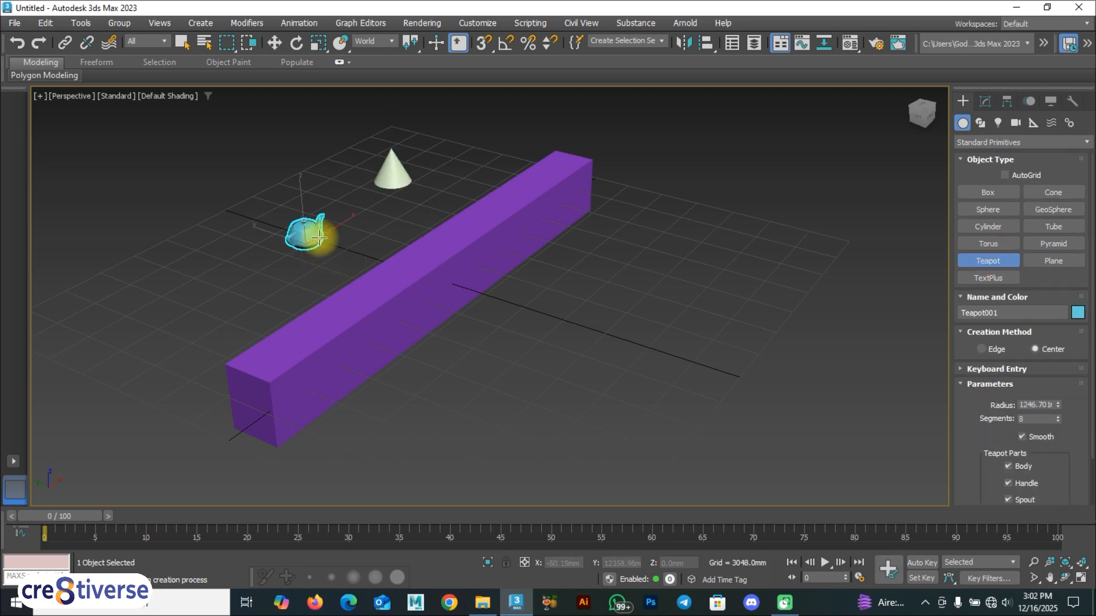
Start a curved Line spline to the right of the purple box.
left_click(982, 124)
left_click(988, 209)
left_click(742, 238)
left_click_drag(699, 274, 685, 261)
Finish the curved line, draw a second line, and drag a roughly 4009 by 3274 mm rectangle.
right_click(685, 261)
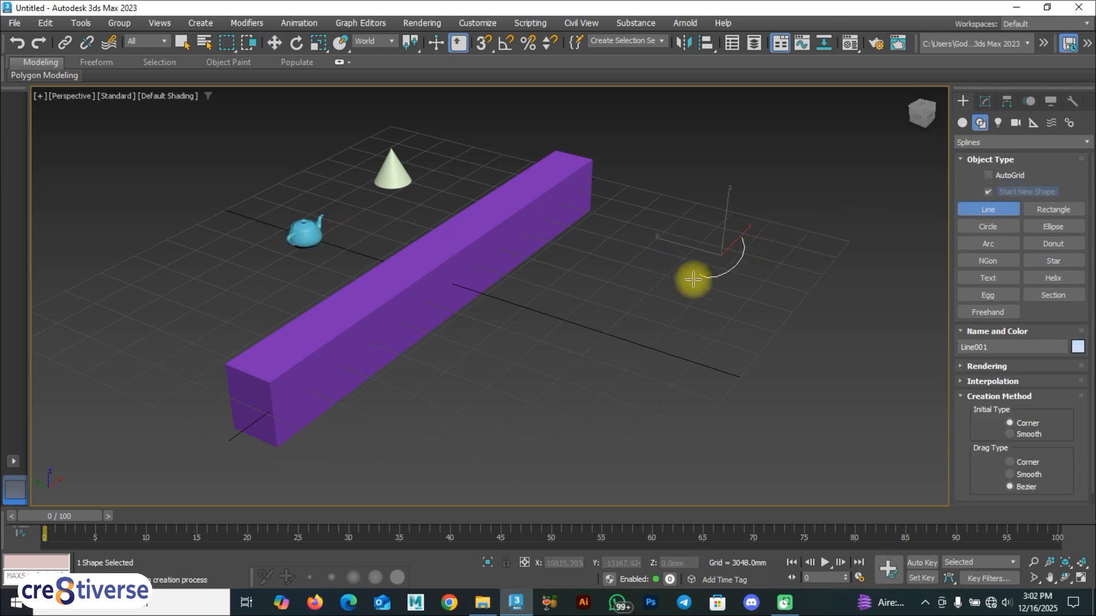
left_click(621, 365)
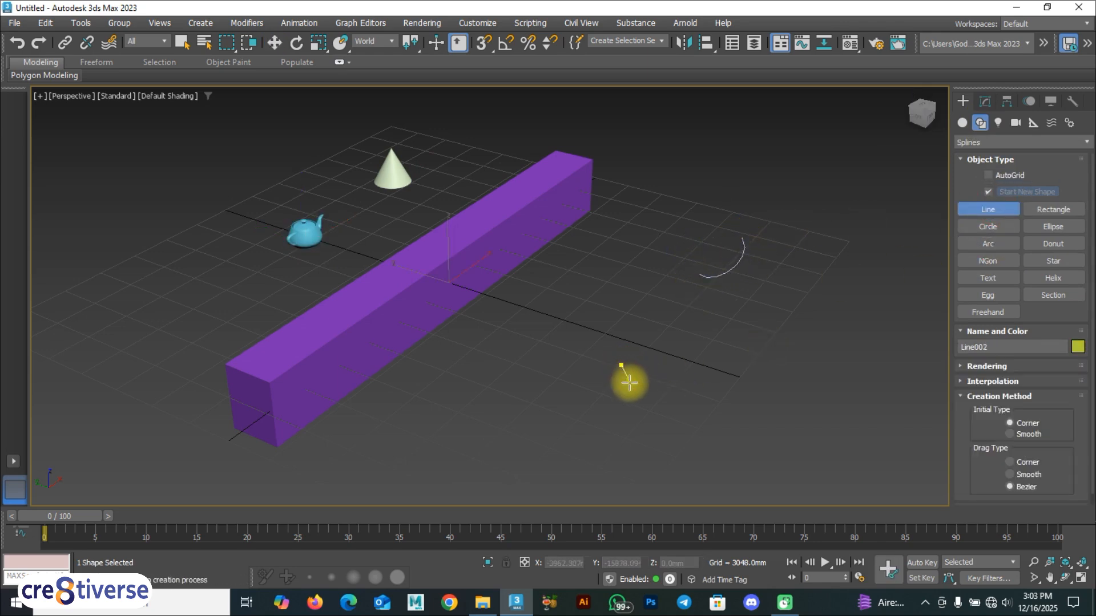
left_click(571, 357)
right_click(571, 357)
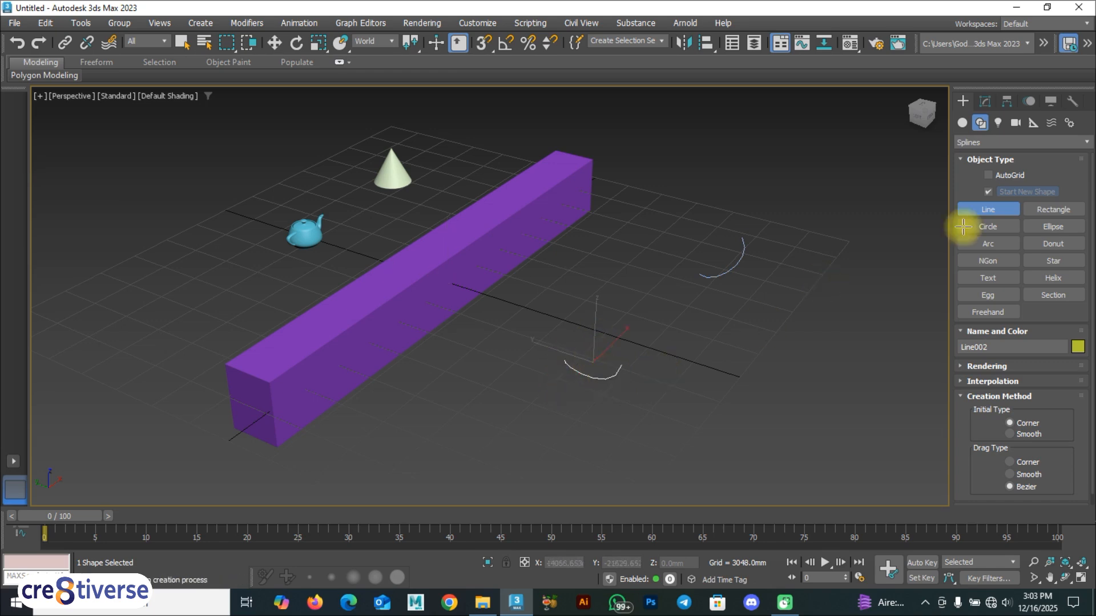
left_click(1048, 210)
left_click_drag(633, 290, 665, 327)
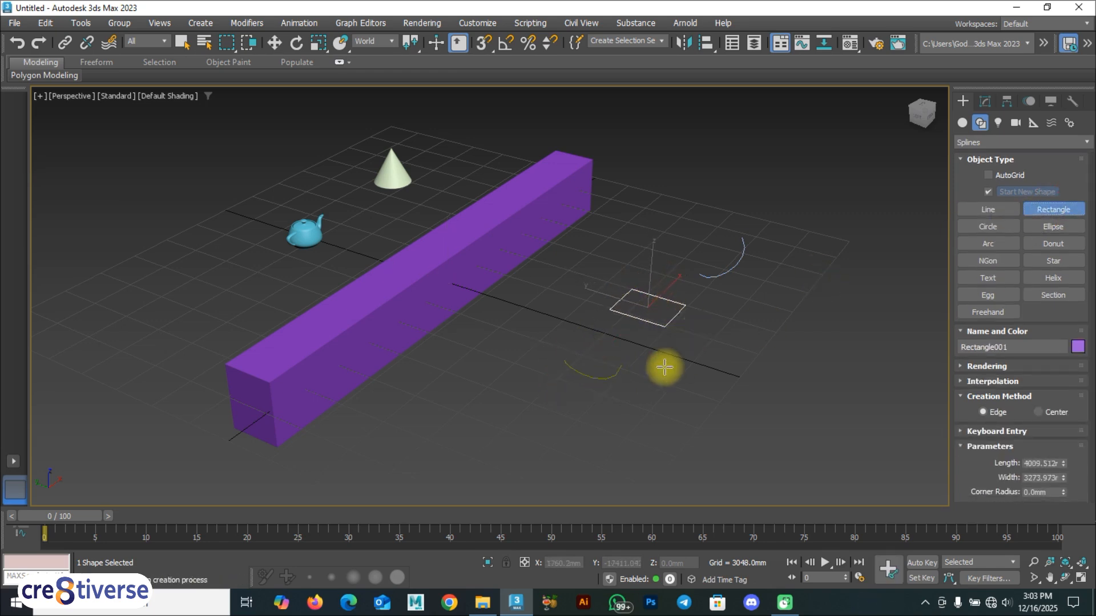
With the filter left on All, select the teapot, cone, rectangle and curved line in turn.
left_click(149, 42)
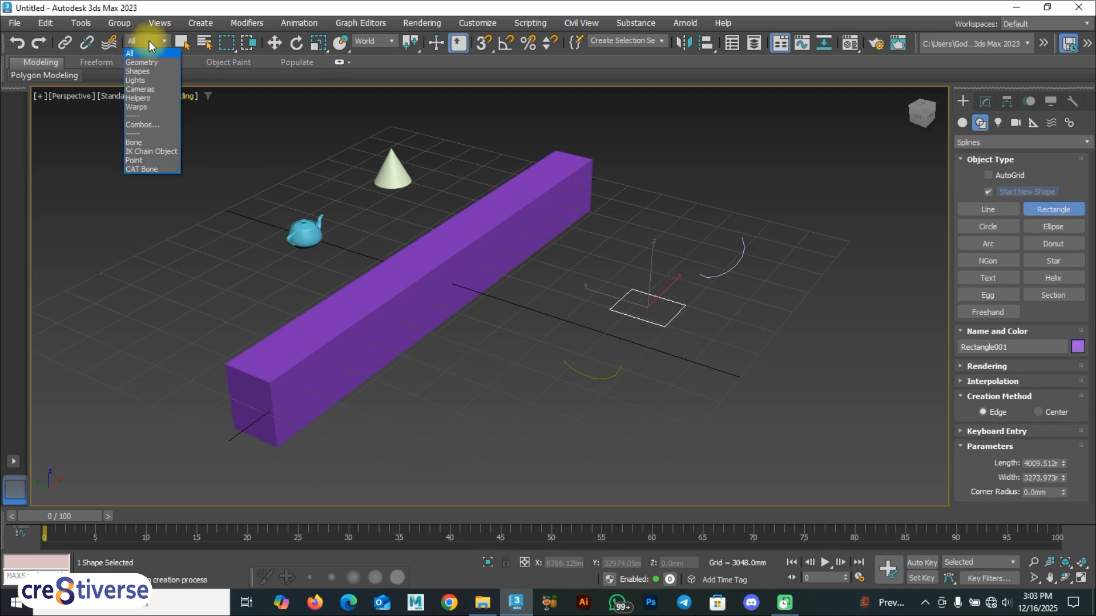
left_click(142, 52)
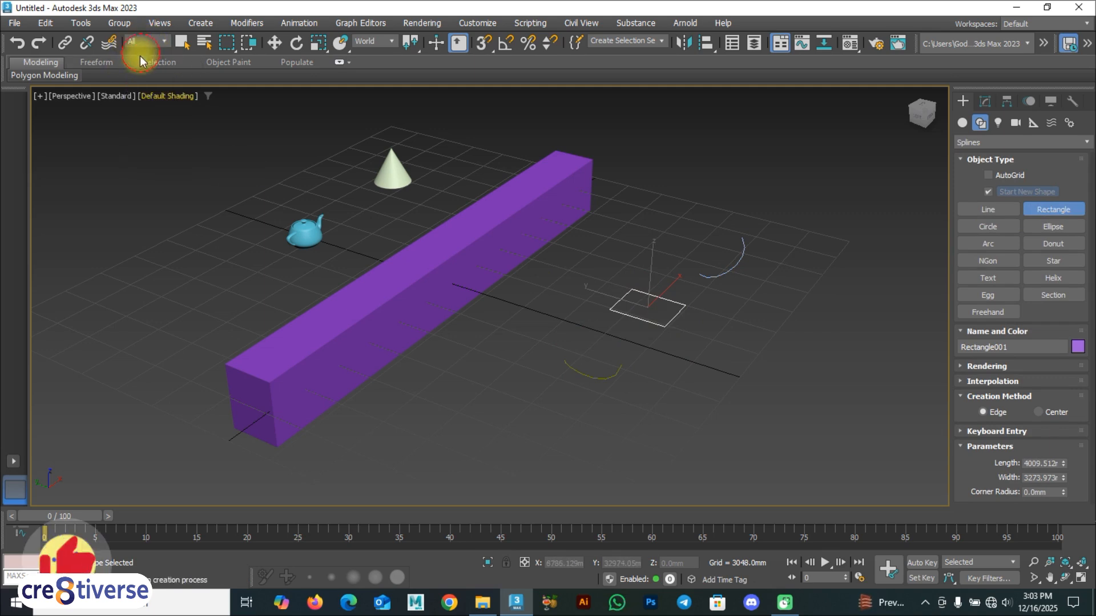
key("w")
left_click(310, 228)
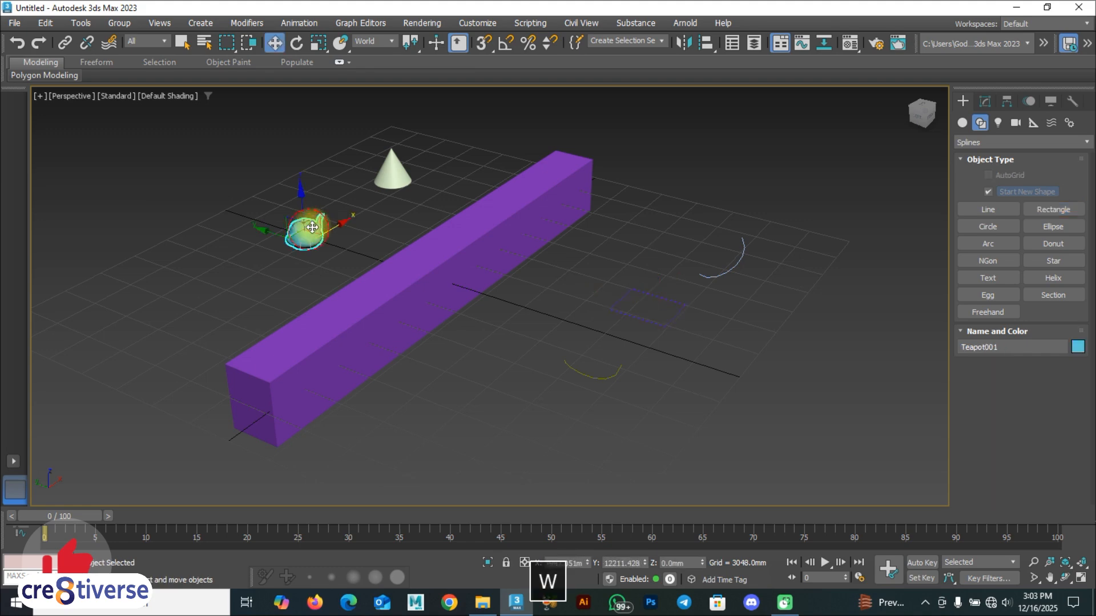
left_click(392, 168)
left_click(318, 229)
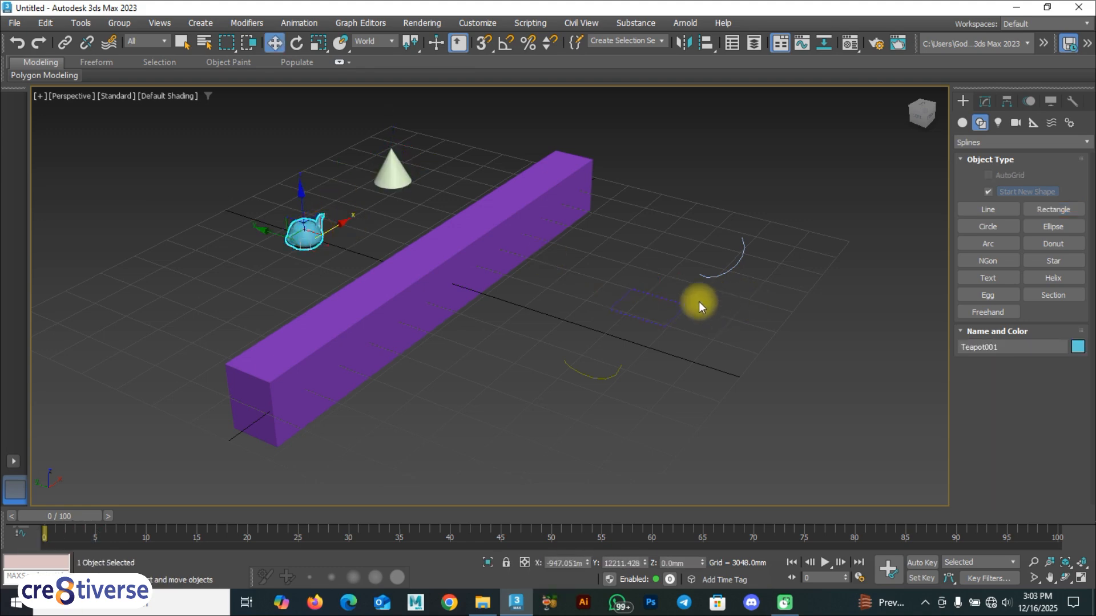
left_click(683, 303)
left_click(714, 272)
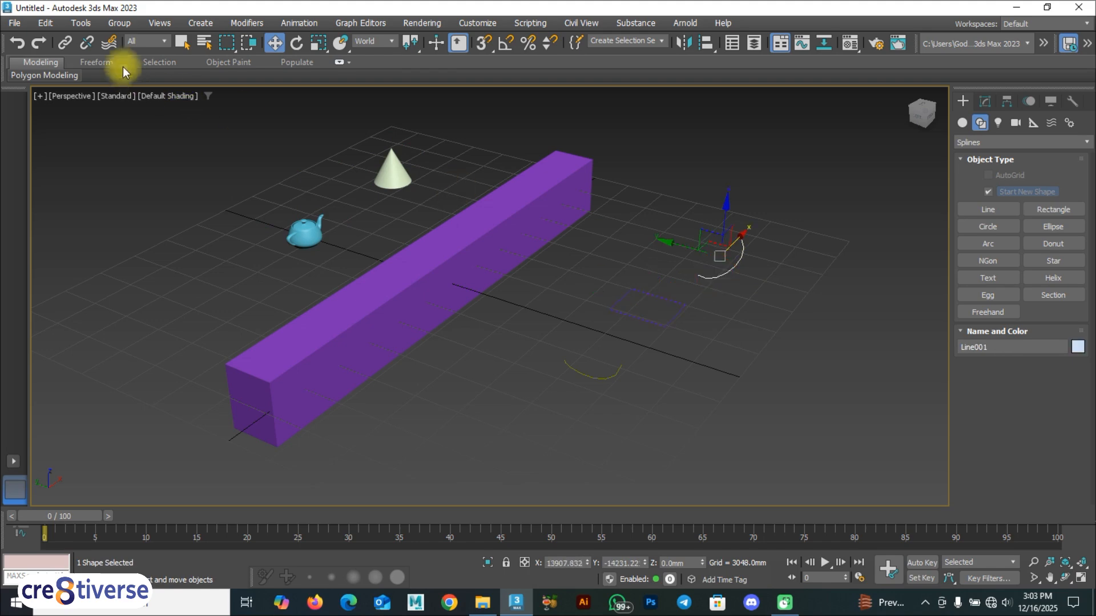
Set the Selection Filter to Geometry and confirm the teapot and box remain selectable.
left_click(153, 40)
left_click(143, 62)
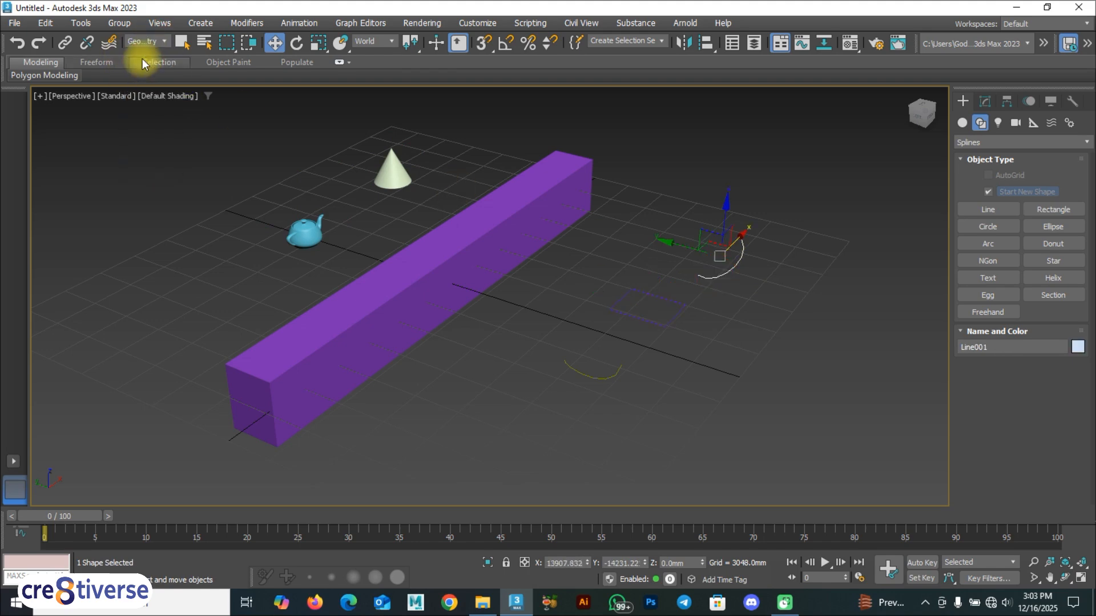
left_click(305, 227)
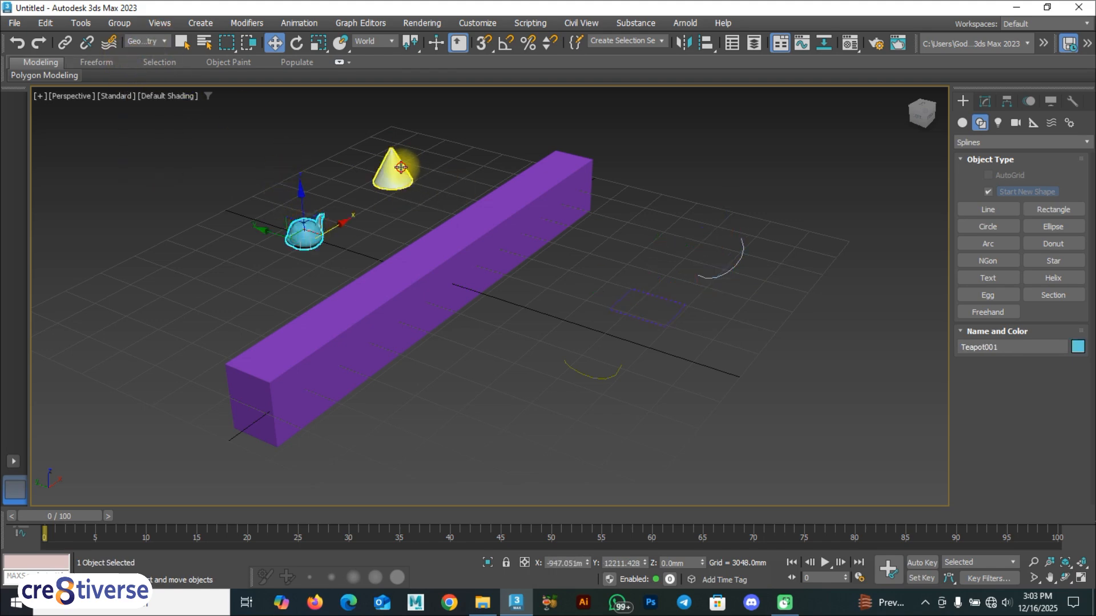
left_click(456, 255)
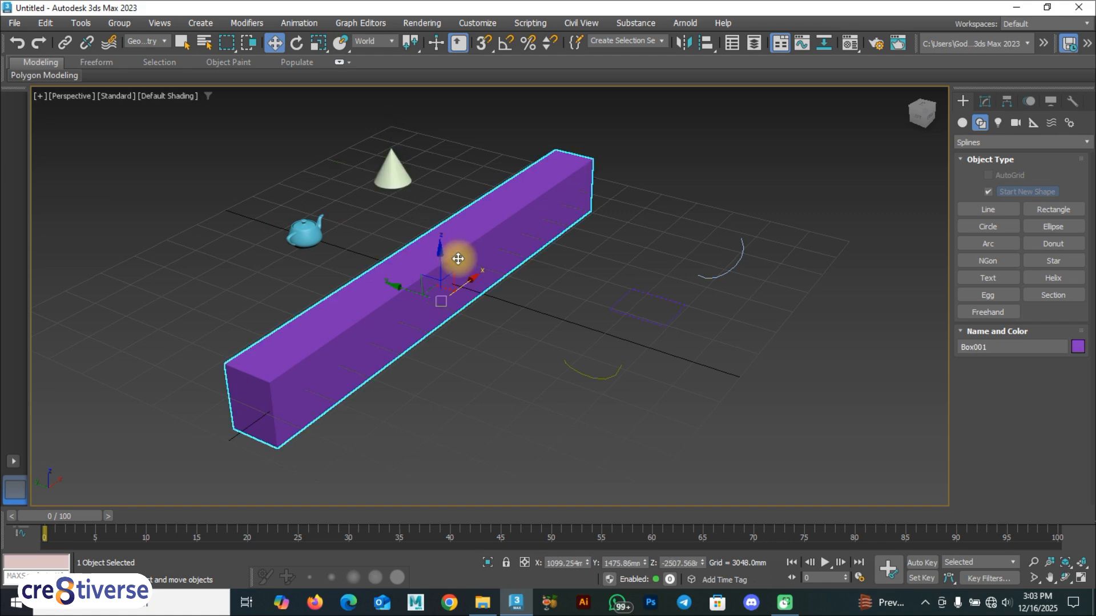
left_click(715, 276)
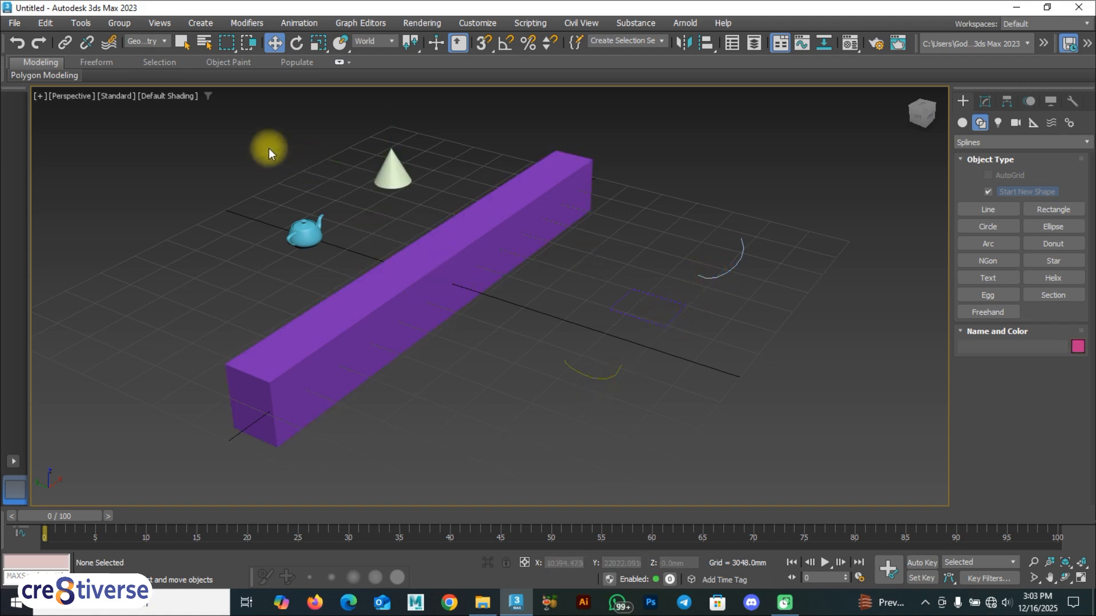
Add a tall magenta Box002 at the grid's right and set the Selection Filter to Shapes.
left_click(964, 123)
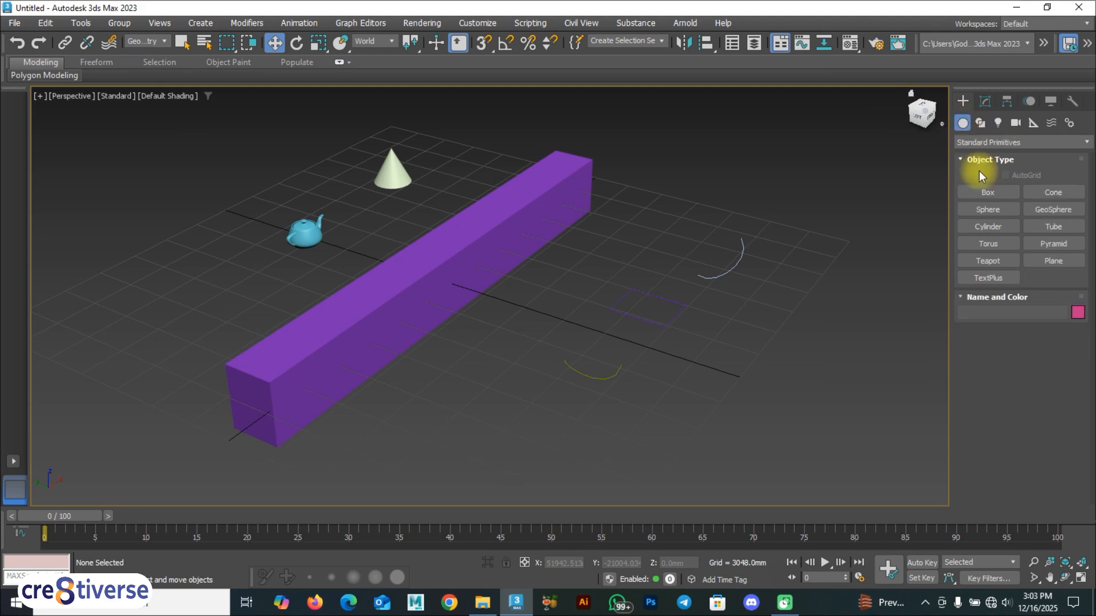
left_click(998, 194)
left_click_drag(856, 244, 832, 252)
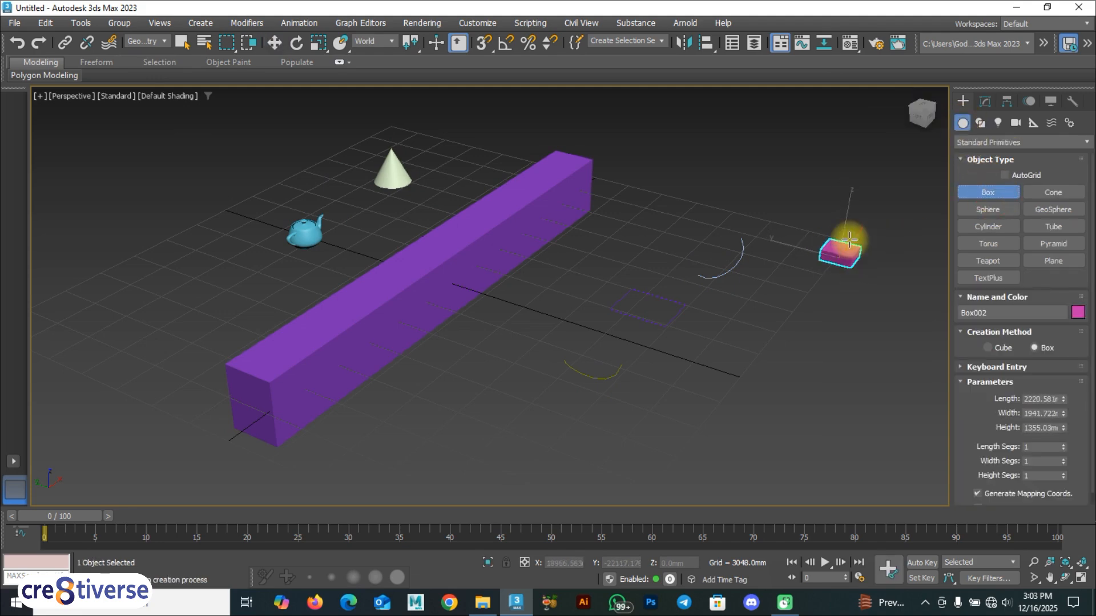
left_click(852, 211)
left_click(149, 41)
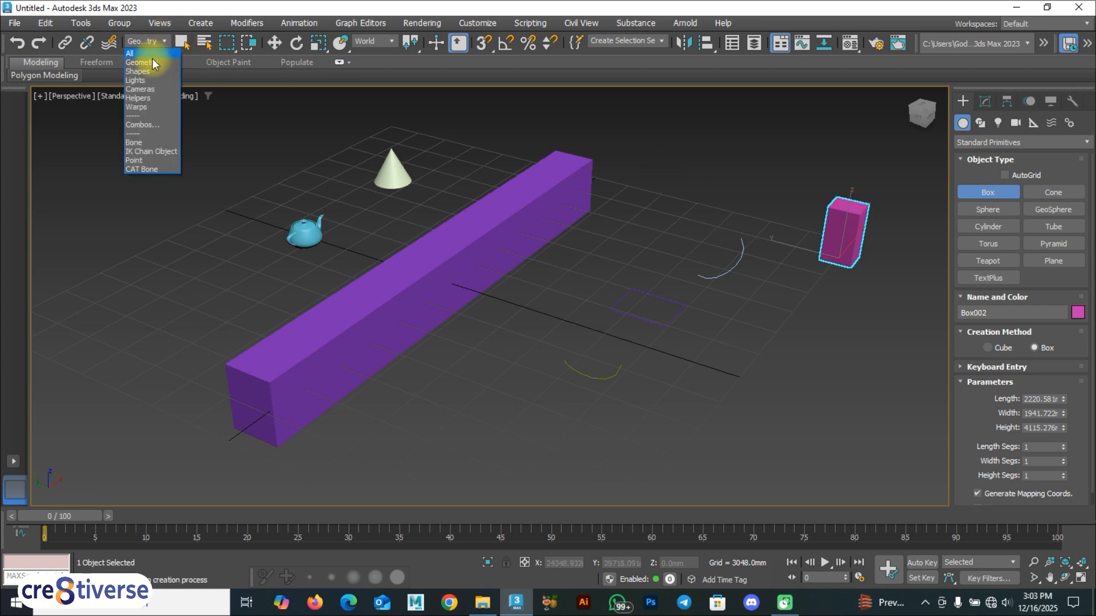
left_click(149, 70)
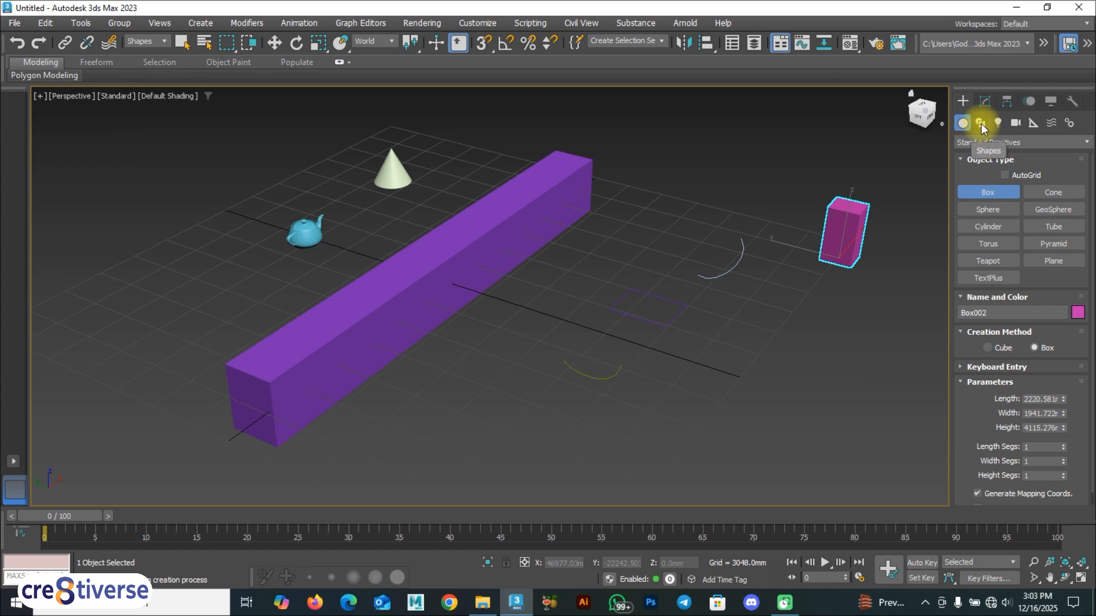
Switch to Move, deselect the pink box and confirm the purple box can't be picked.
key("w")
left_click(496, 229)
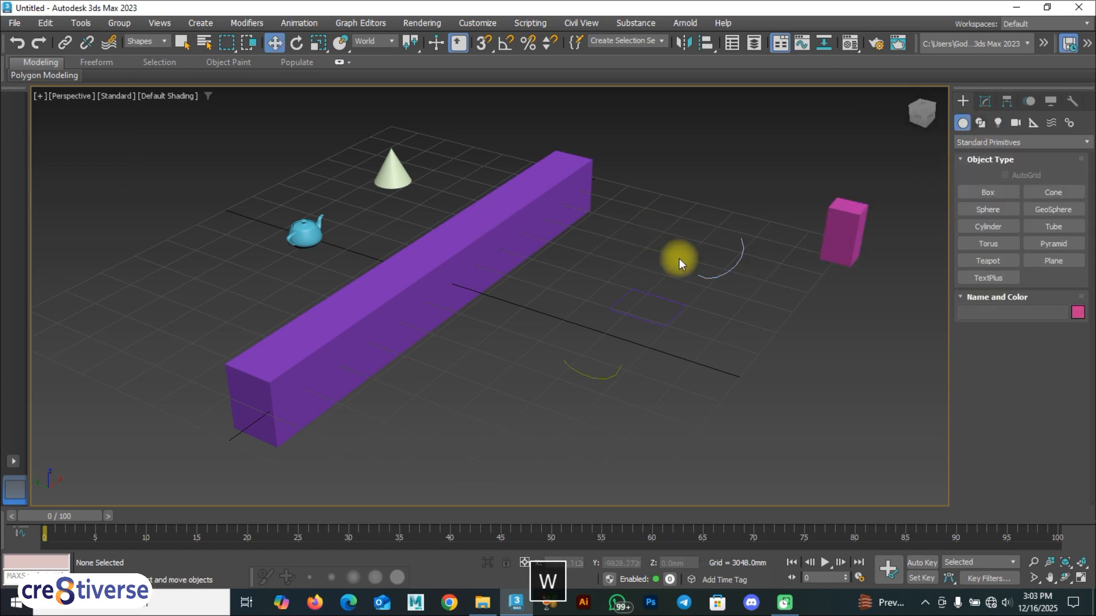
left_click(501, 231)
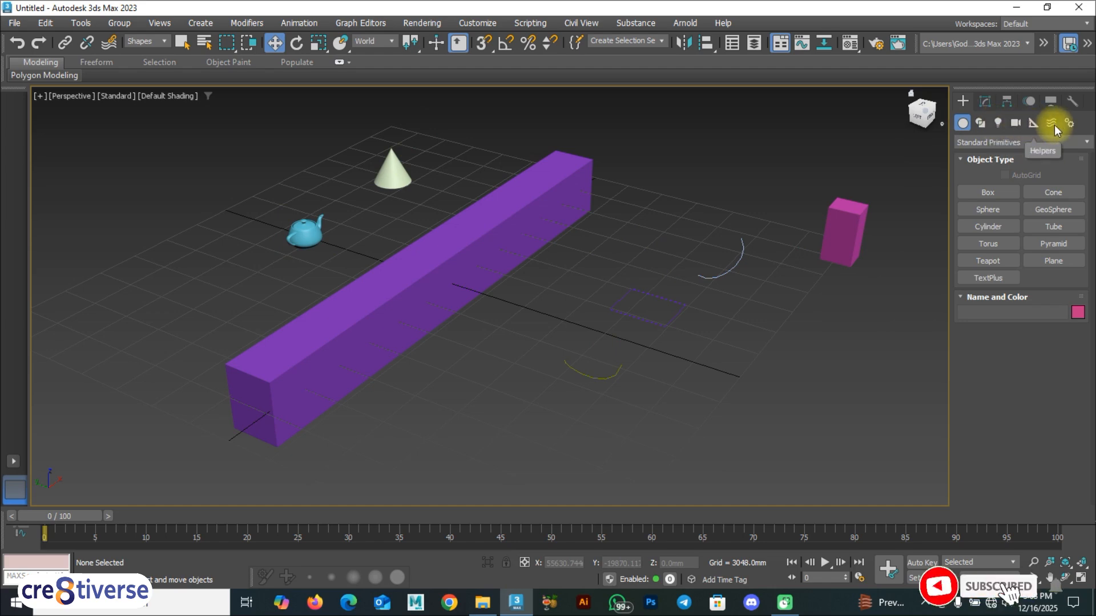
Set the selection filter to Lights, then change it to All.
left_click(143, 41)
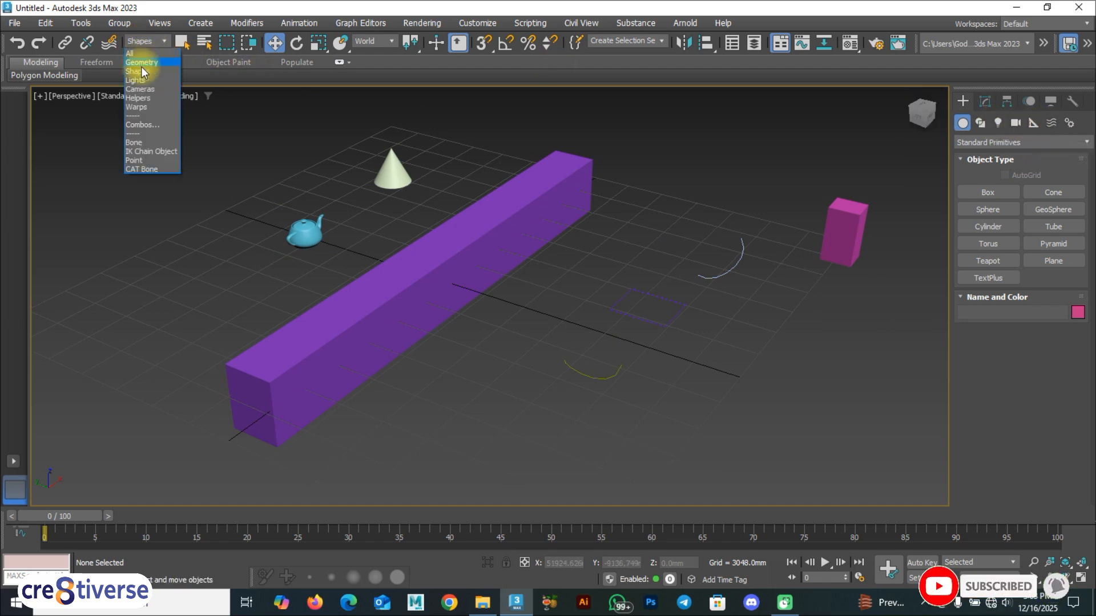
left_click(142, 81)
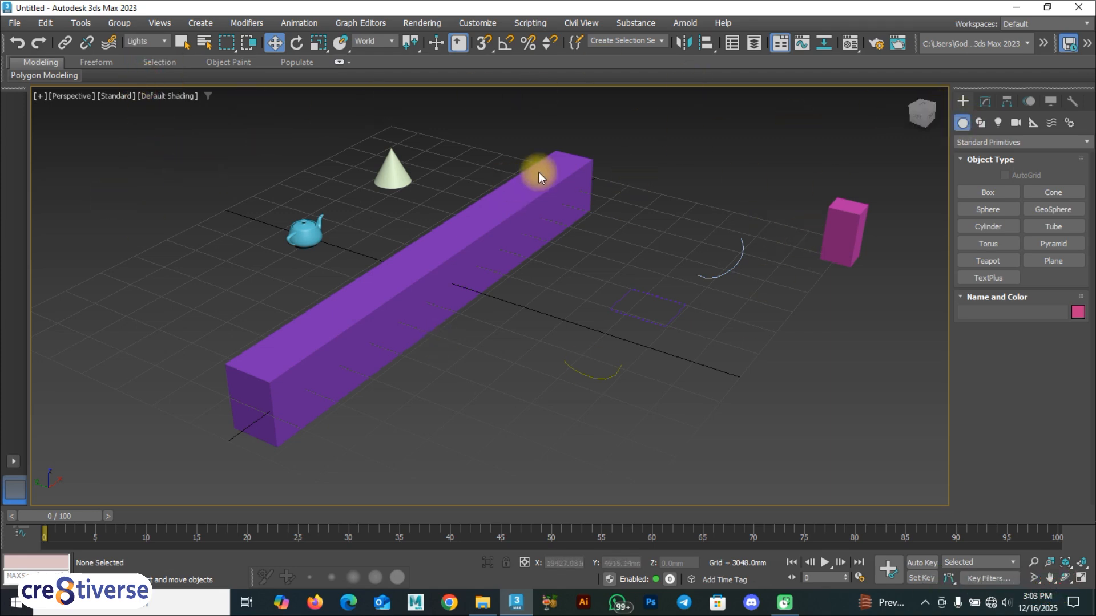
left_click(152, 41)
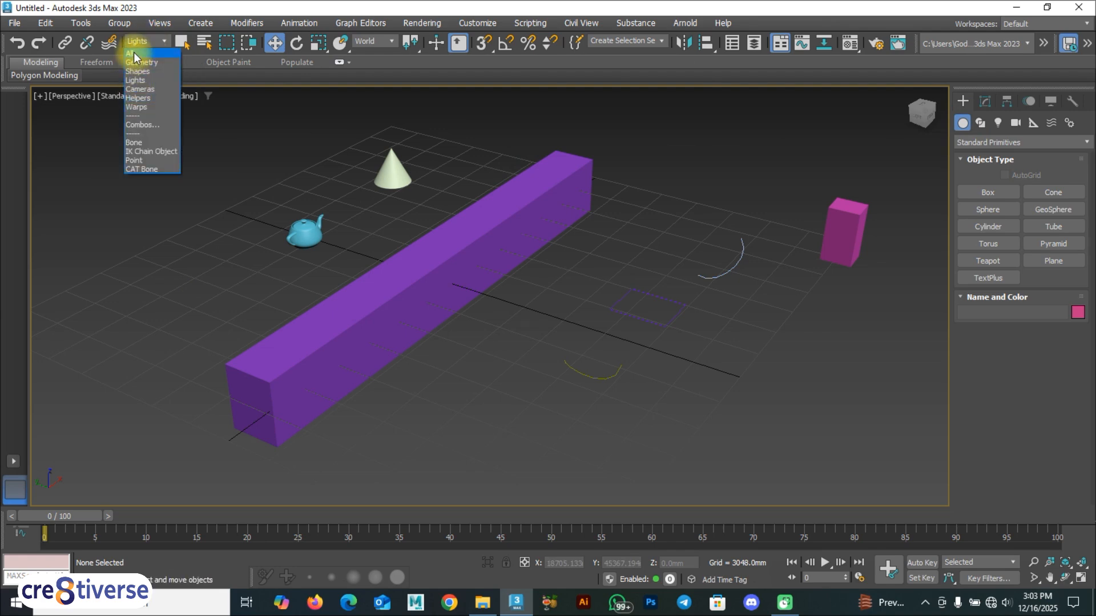
left_click(134, 53)
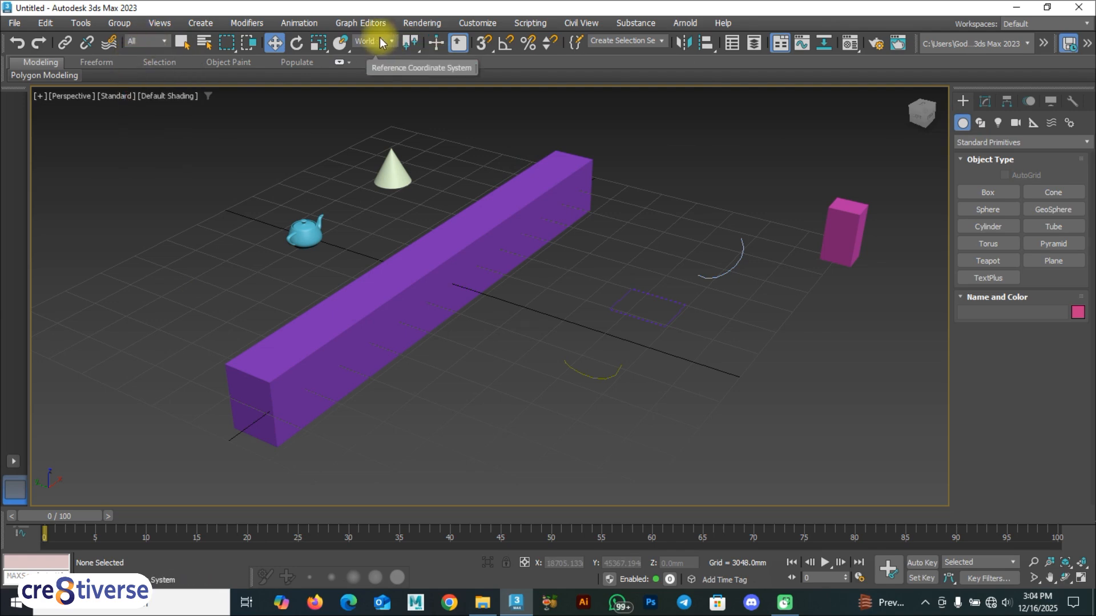
Select the long purple box and check the coordinate system list, leaving it on World.
left_click(412, 314)
left_click(386, 43)
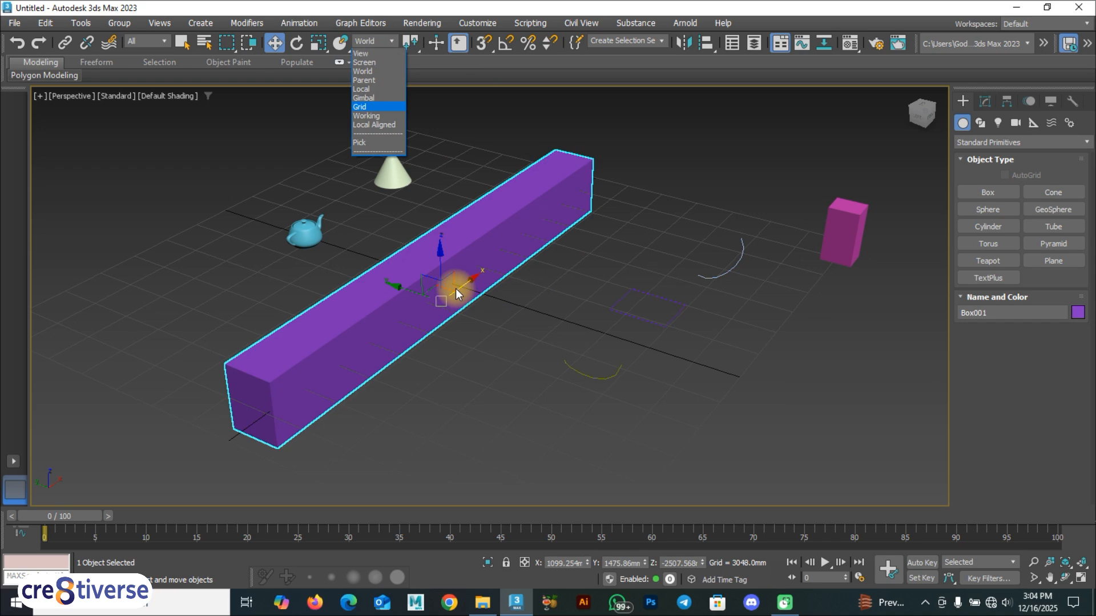
scroll(456, 289, "down", 4)
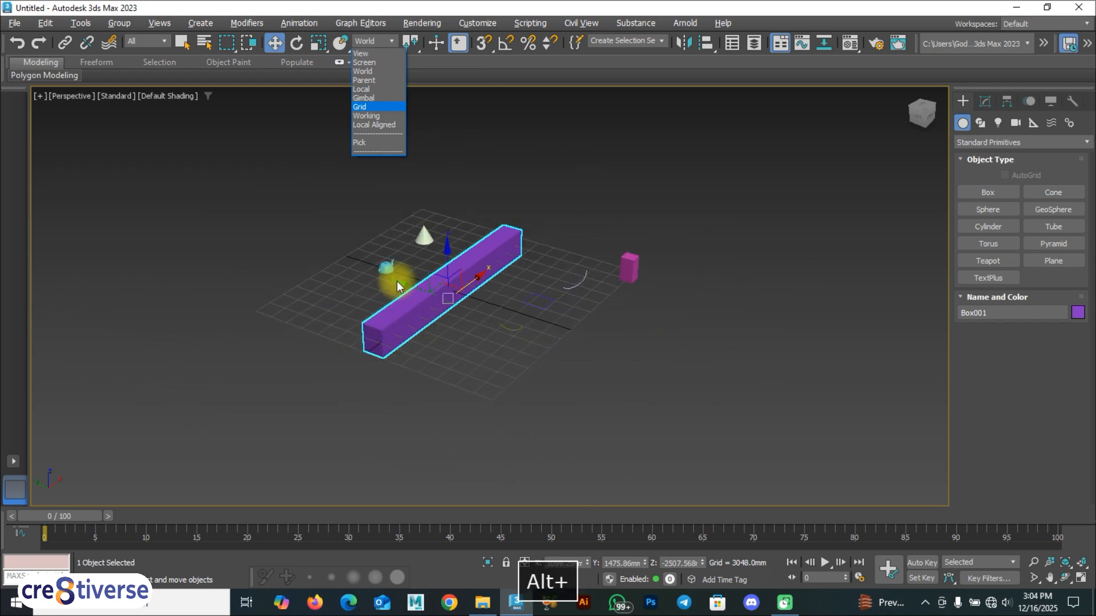
left_click(399, 295)
scroll(393, 272, "up", 5)
Select the teapot and rotate it about its Y axis by about -25°.
left_click(375, 260)
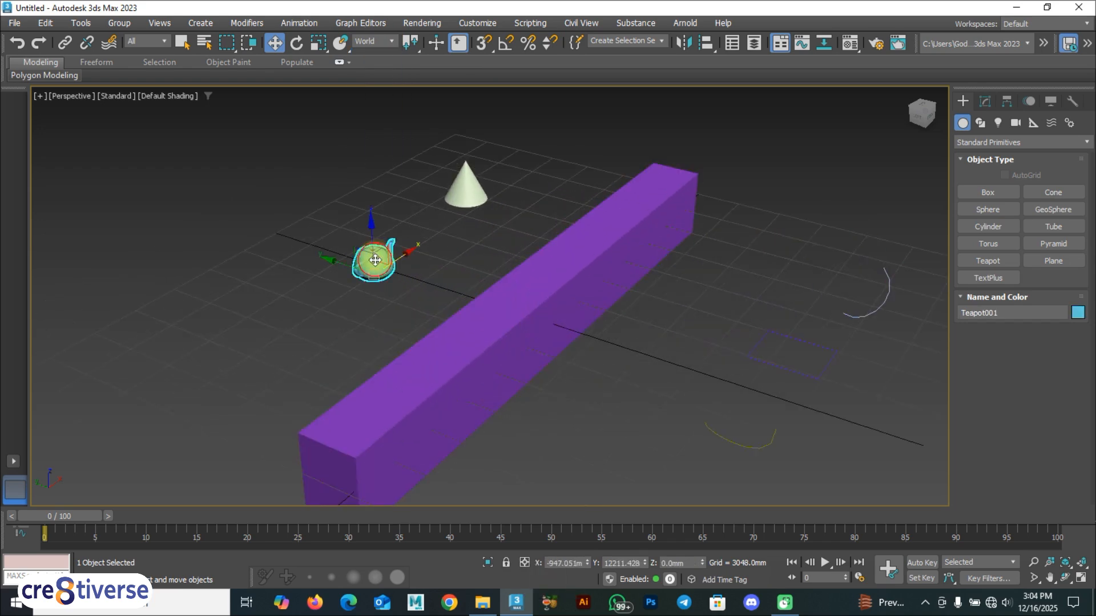
key("r")
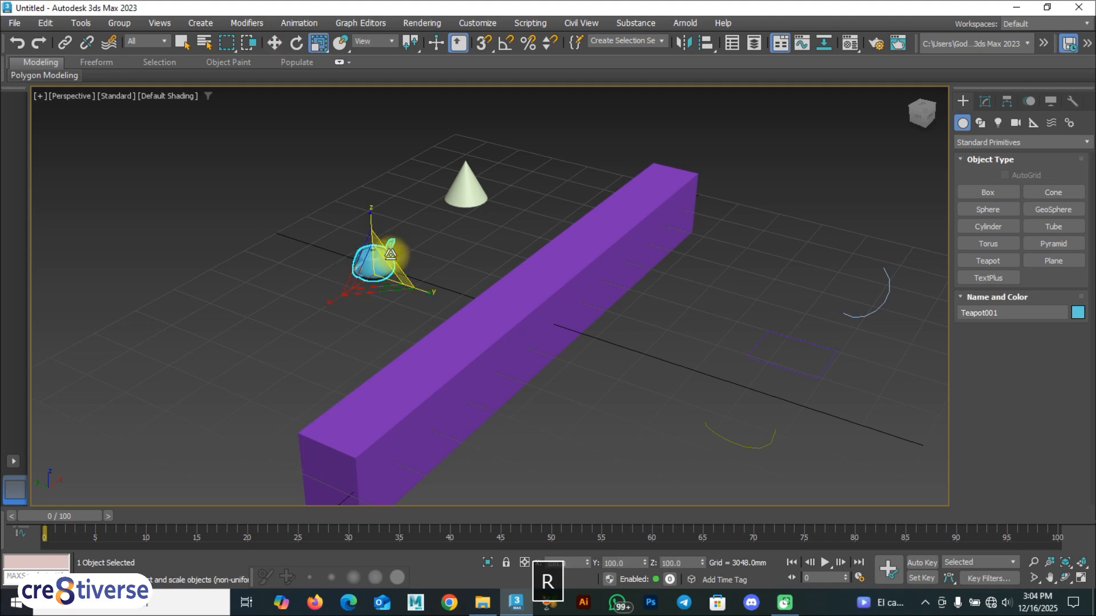
key("e")
key("w")
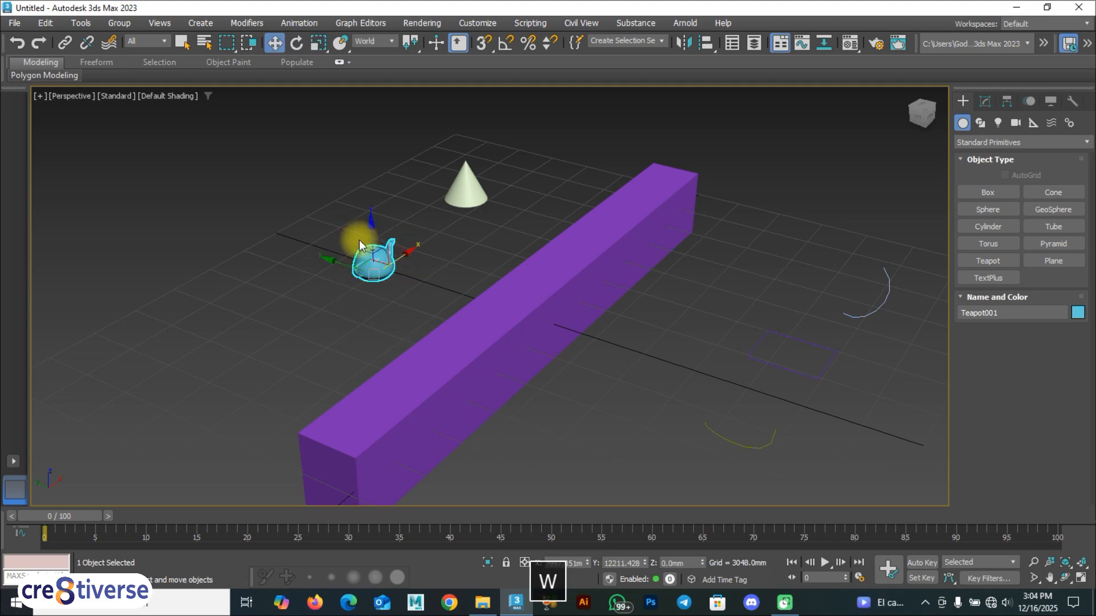
key("e")
key("r")
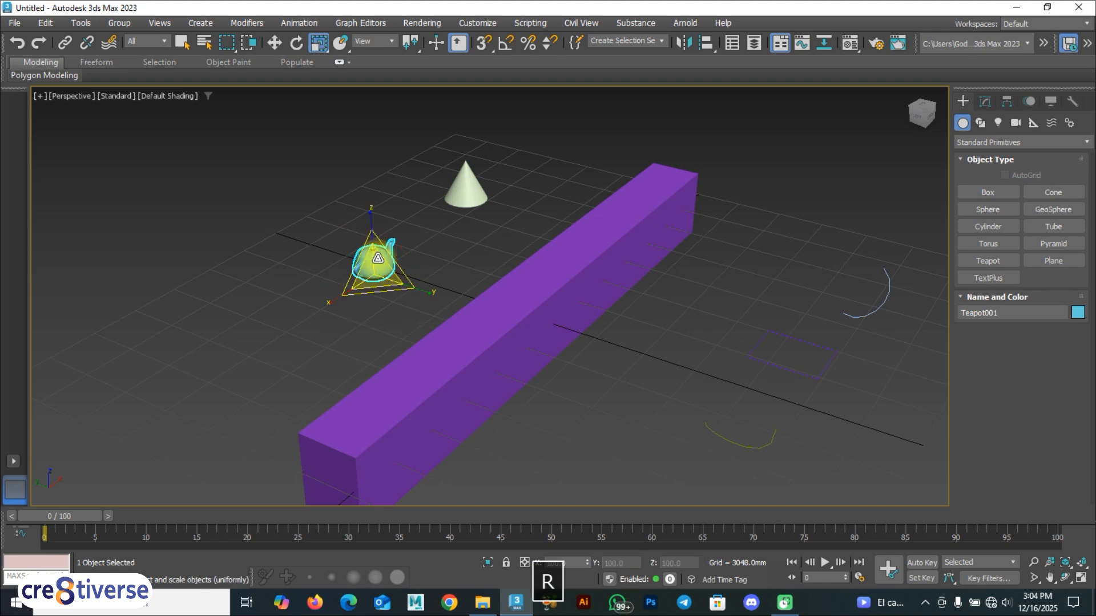
key("e")
left_click_drag(362, 252, 318, 274)
Toggle the four-viewport layout, return to the perspective view, and deselect the teapot.
middle_click_drag(428, 313, 391, 298, "alt")
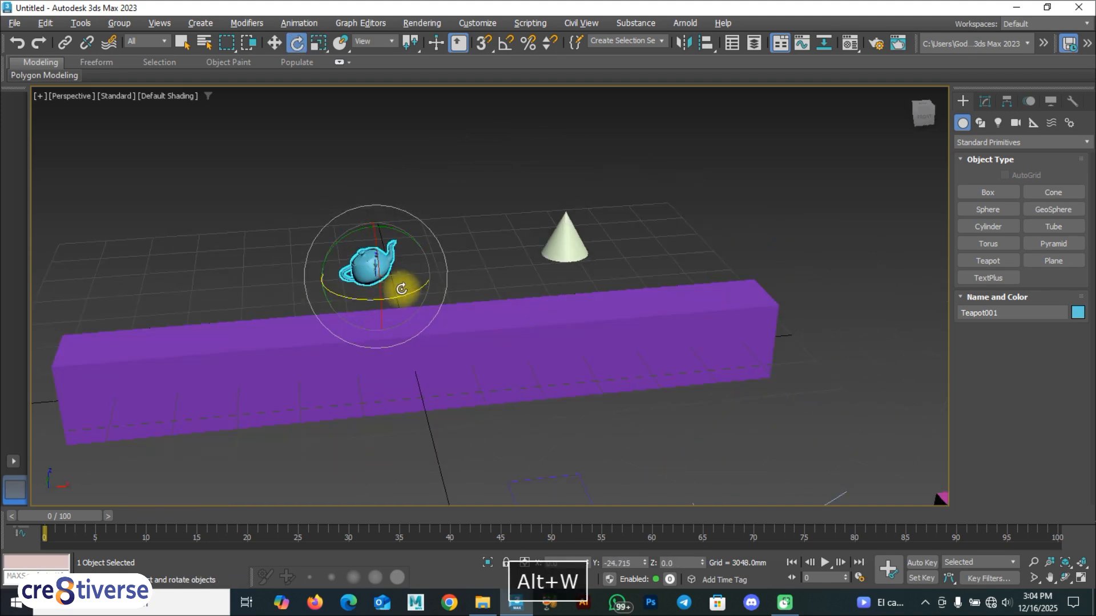
key("alt+w")
right_click(776, 414)
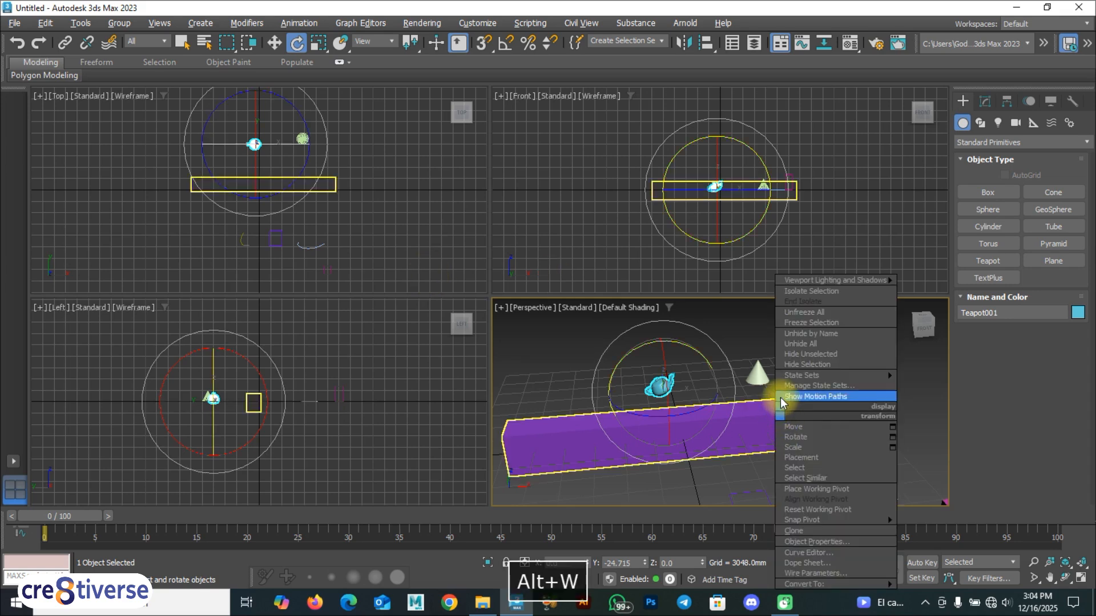
left_click(567, 376)
key("alt+w")
middle_click_drag(426, 362, 495, 384, "alt")
key("w")
left_click(474, 238)
middle_click_drag(435, 318, 409, 302, "alt")
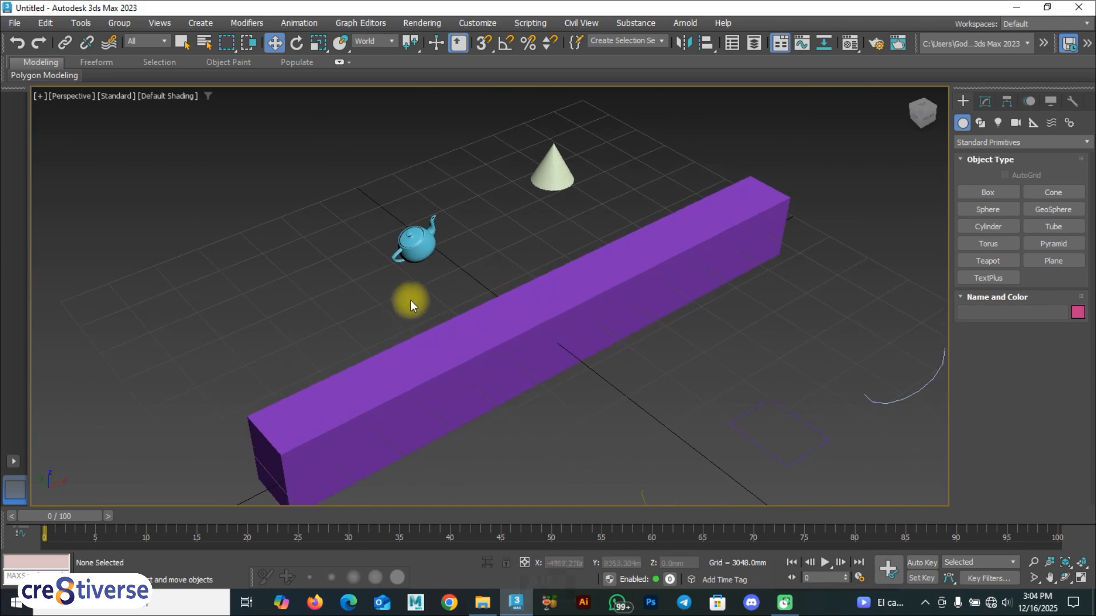
Select the teapot and move it to a new spot on the grid.
key("alt+w")
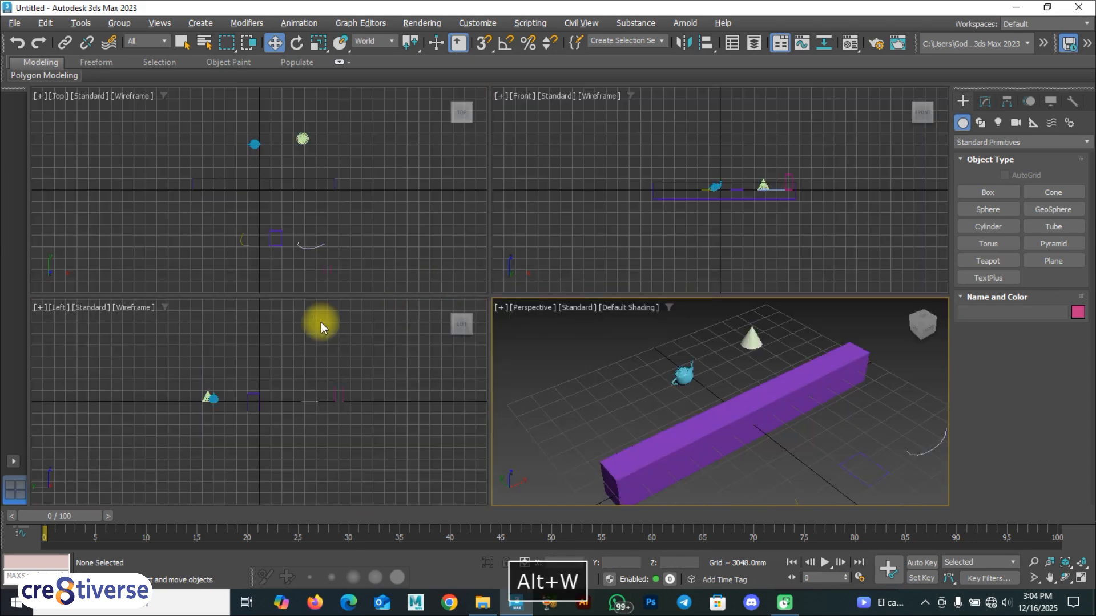
key("alt+w")
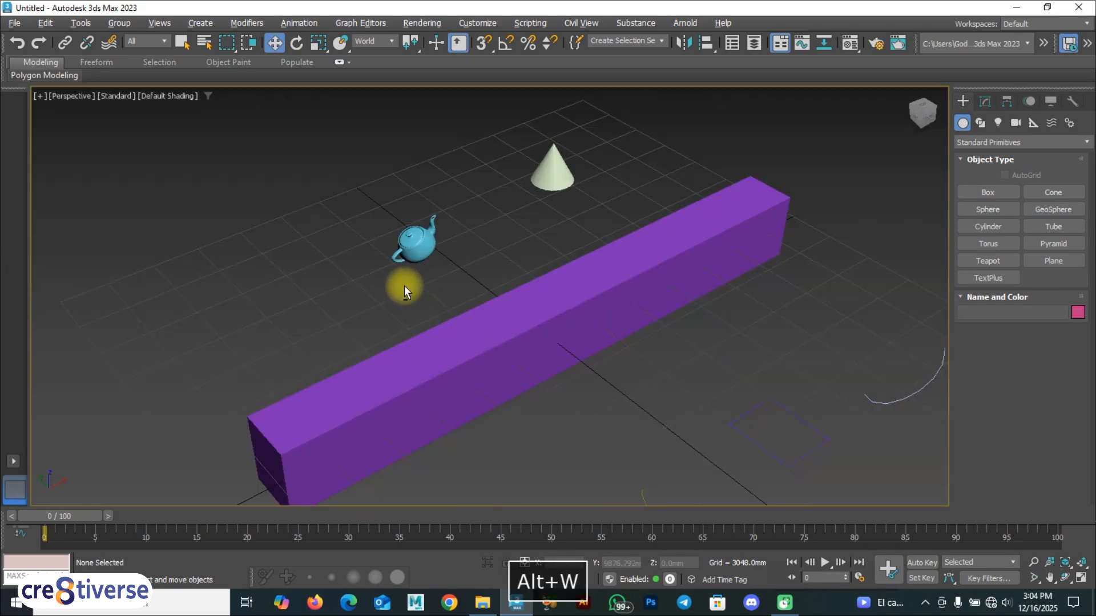
left_click(418, 231)
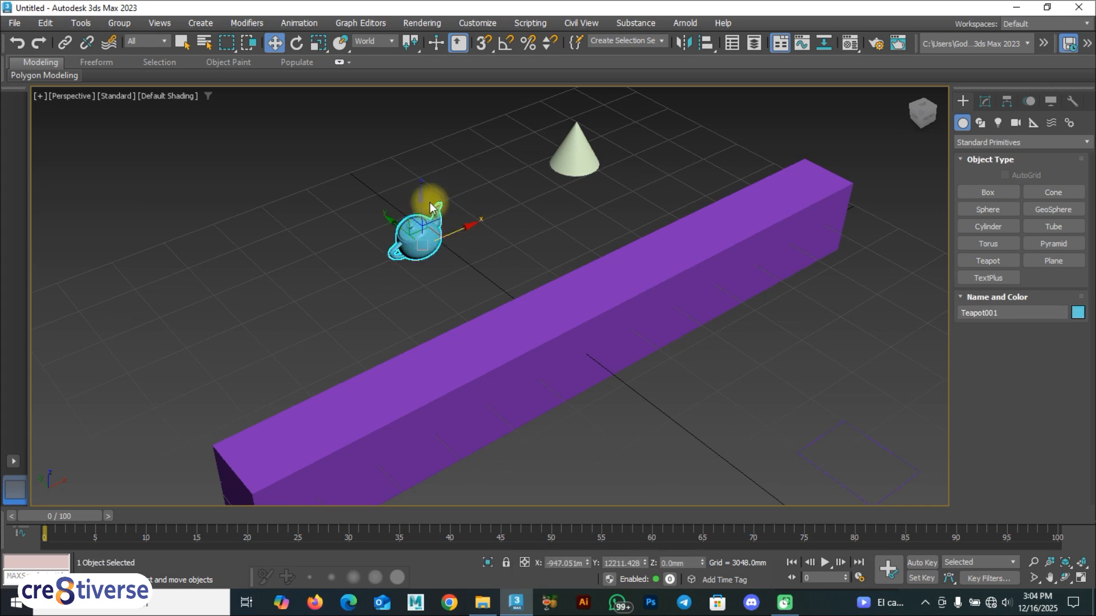
left_click(381, 43)
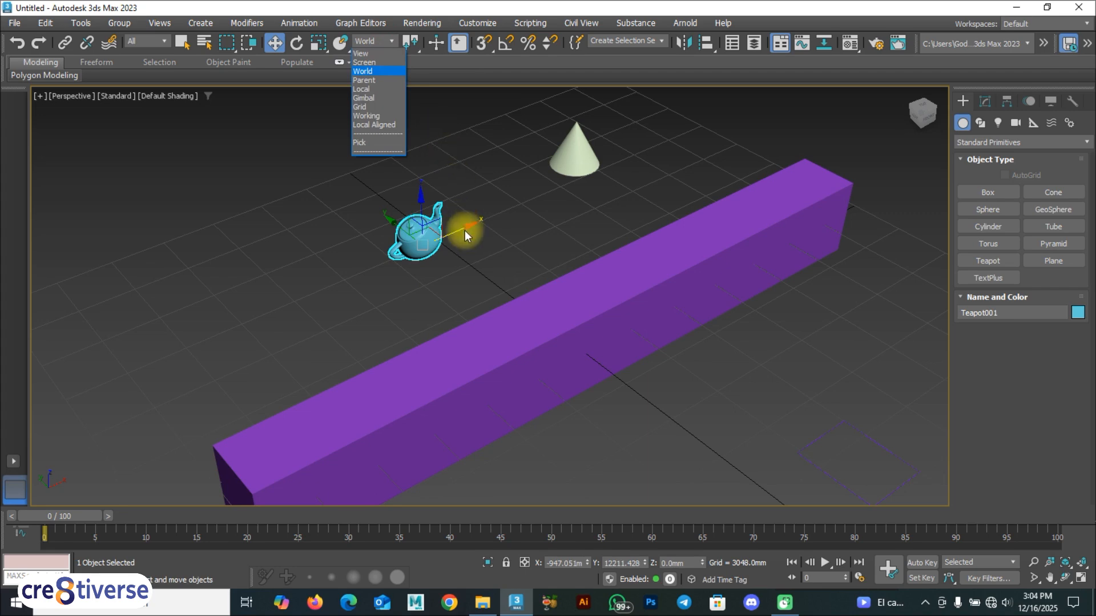
left_click(473, 243)
left_click_drag(466, 225, 431, 235)
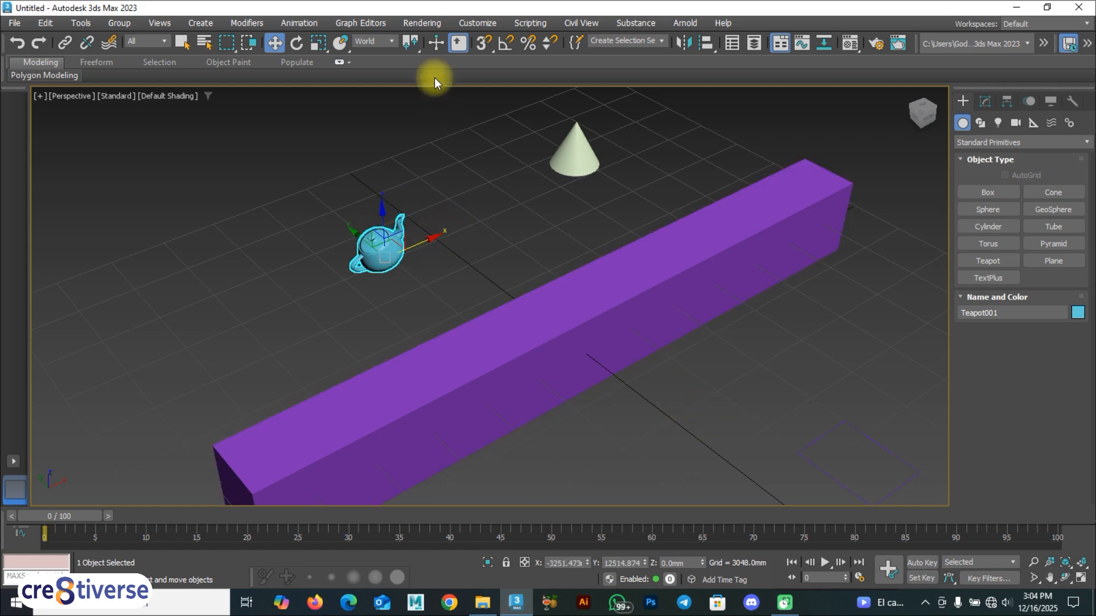
Set the reference coordinate system to Local, then undo a trial move along X.
left_click(388, 43)
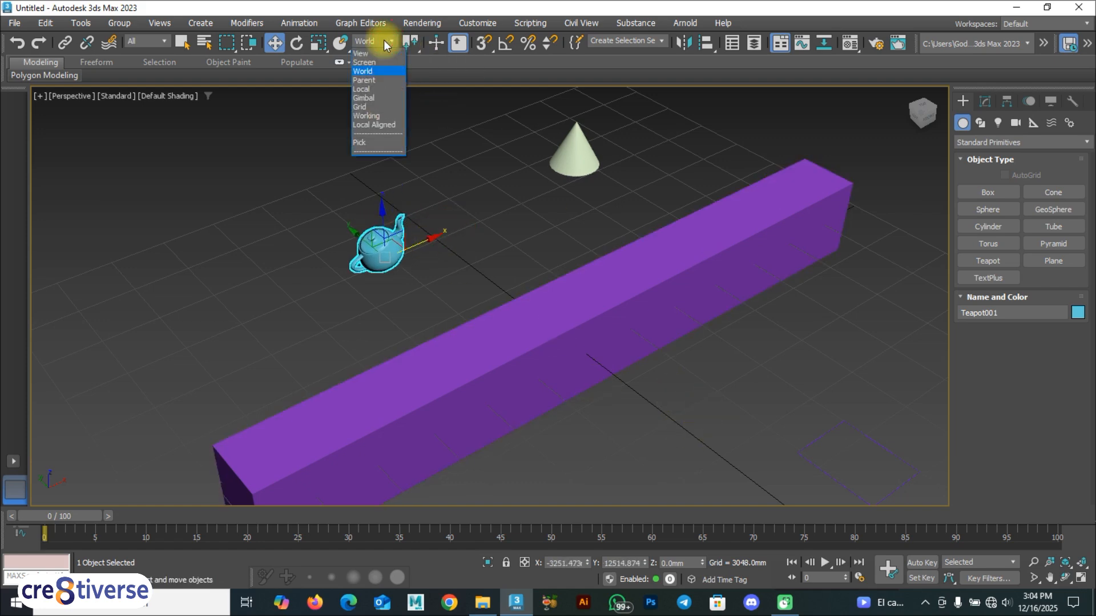
left_click(368, 89)
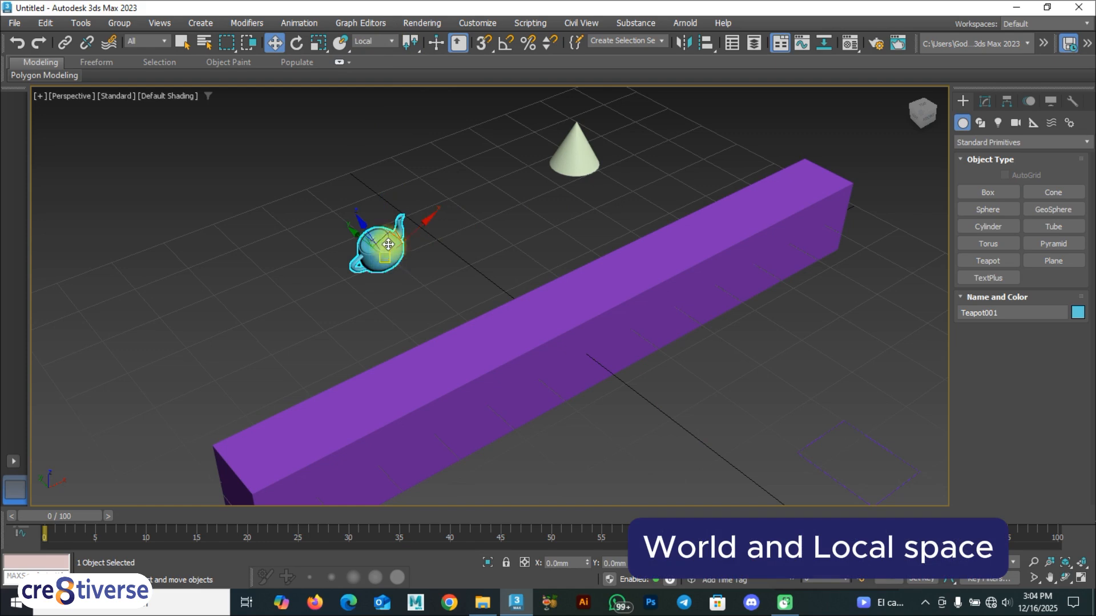
left_click(378, 41)
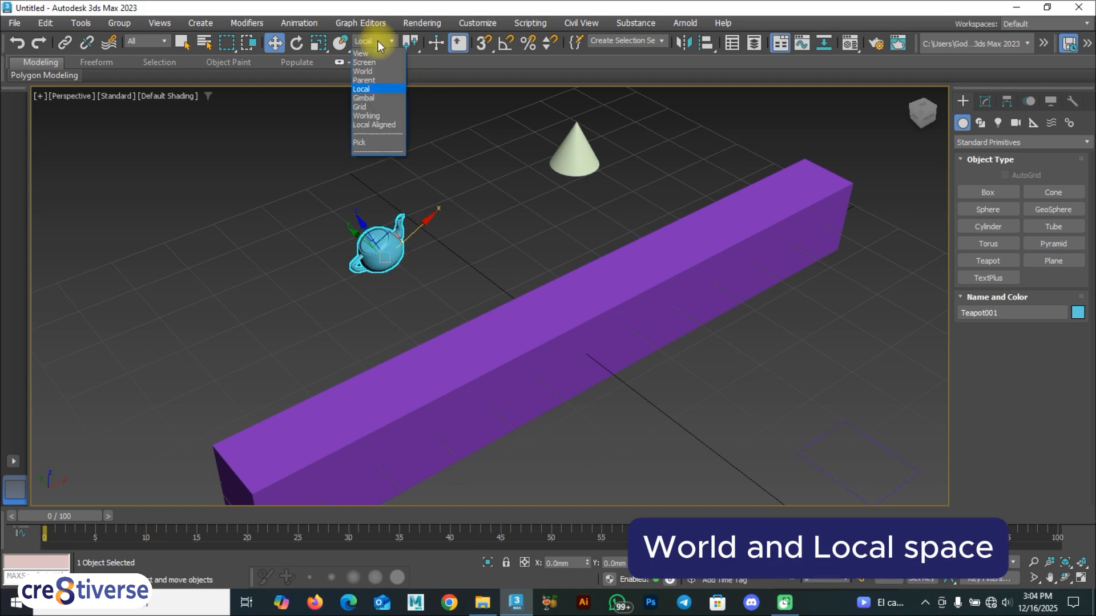
left_click(364, 71)
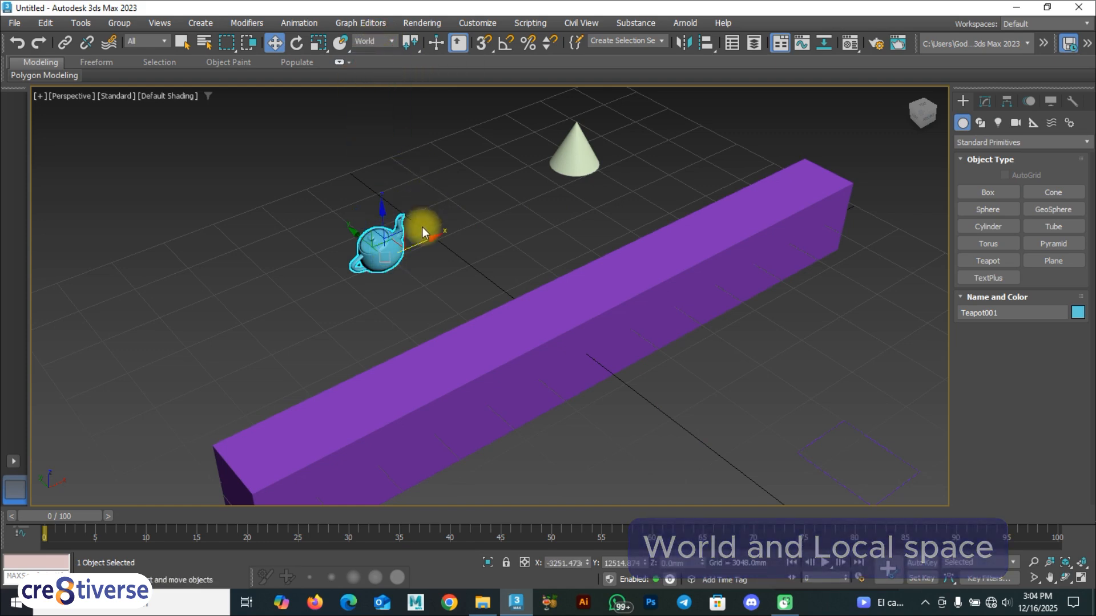
left_click(388, 40)
left_click(369, 89)
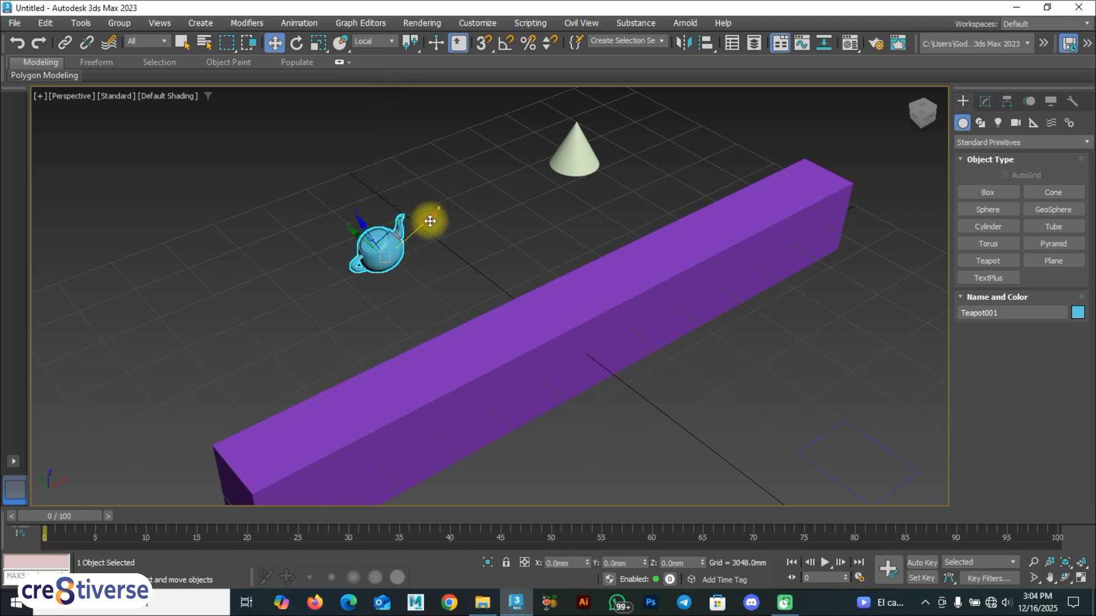
mouse_move(421, 227)
middle_mouse_down("alt")
mouse_move(362, 196)
mouse_move(436, 234)
middle_mouse_up("alt")
left_click_drag(440, 237, 377, 204)
key("ctrl+z")
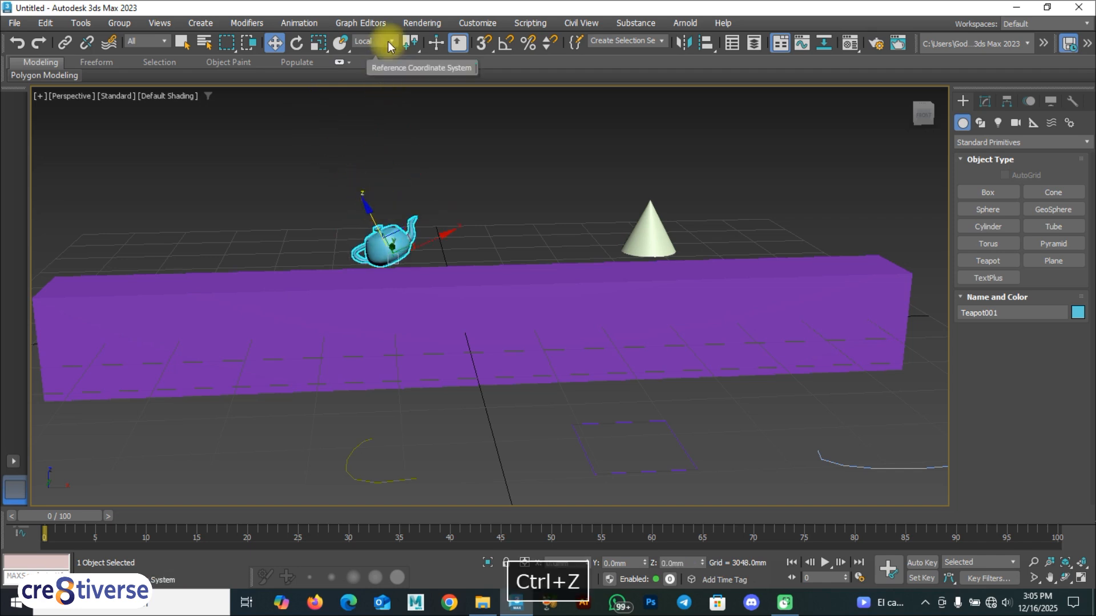
Switch the reference coordinate system back to World and nudge the teapot along X.
left_click(388, 41)
left_click(366, 71)
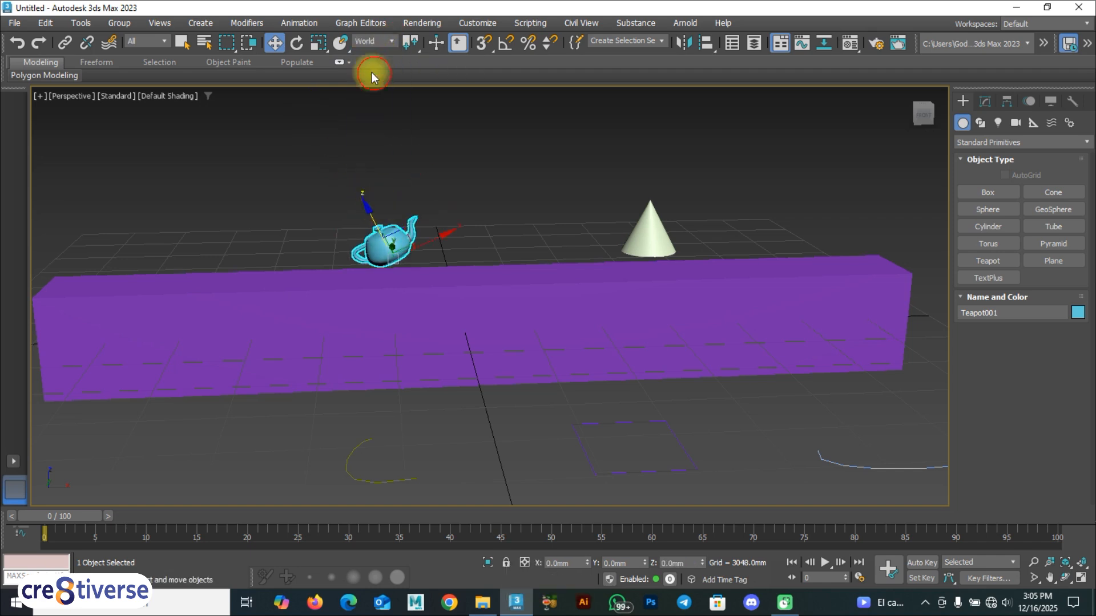
left_click_drag(449, 258, 464, 247)
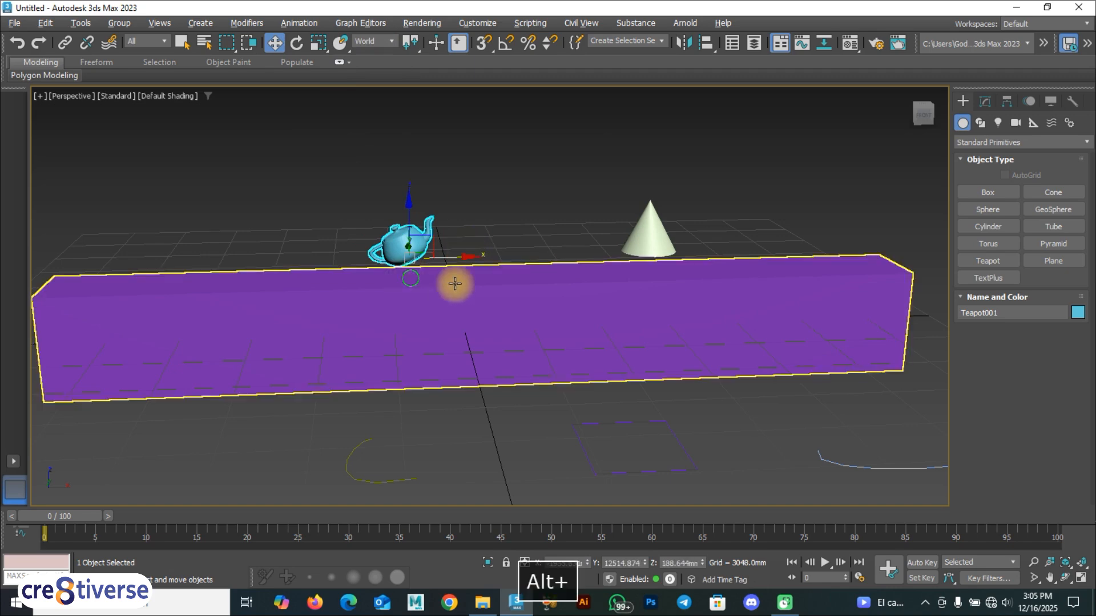
middle_click_drag(406, 277, 505, 293, "alt")
Reselect the teapot and slide it along the Y axis to a new position.
left_click(353, 279)
left_click(403, 244)
left_click_drag(355, 278, 279, 311)
left_click(395, 242)
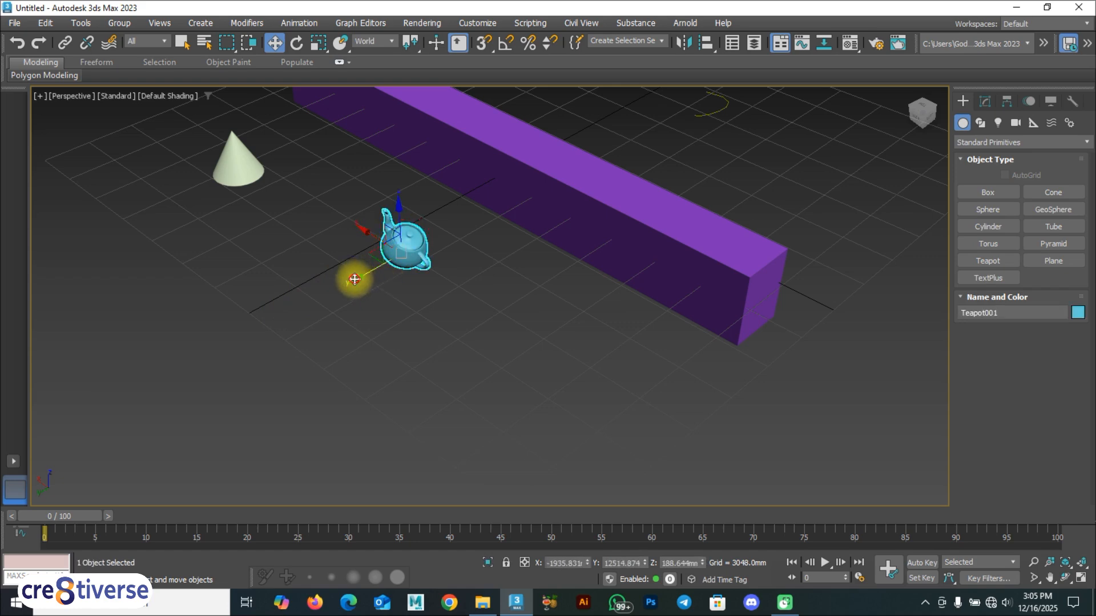
left_click_drag(360, 274, 324, 294)
left_click(374, 40)
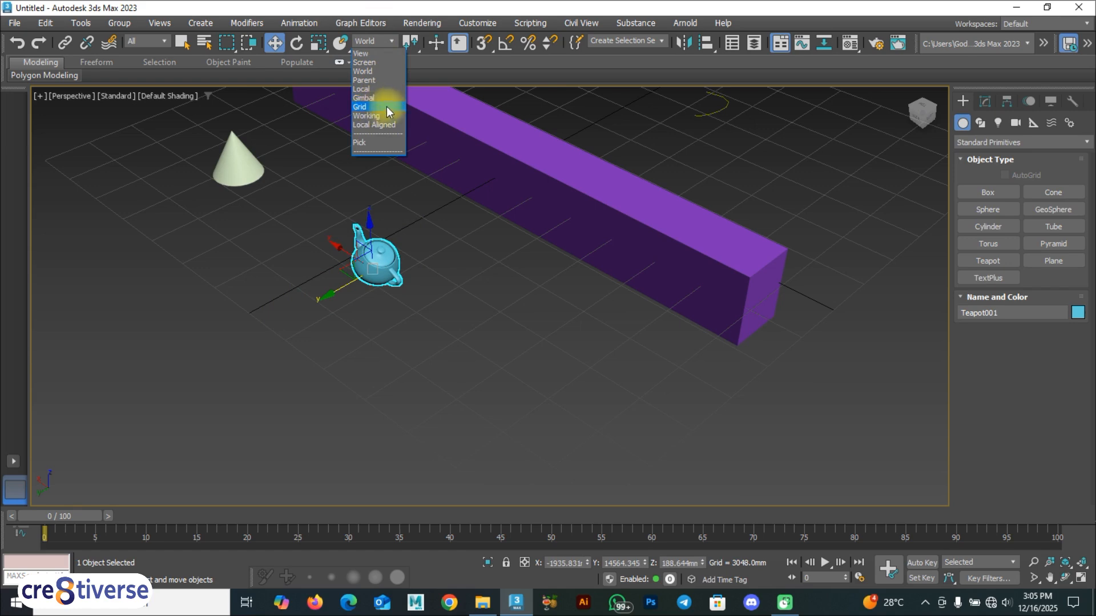
left_click(399, 281)
middle_click_drag(388, 283, 427, 278, "alt")
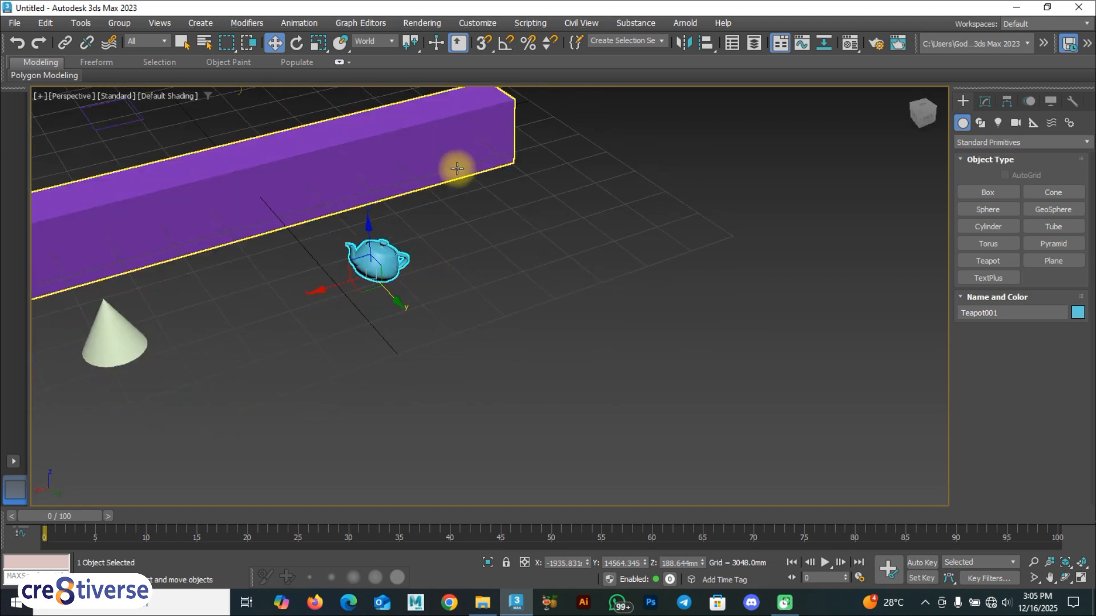
right_click(484, 44)
left_click_drag(513, 209, 624, 161)
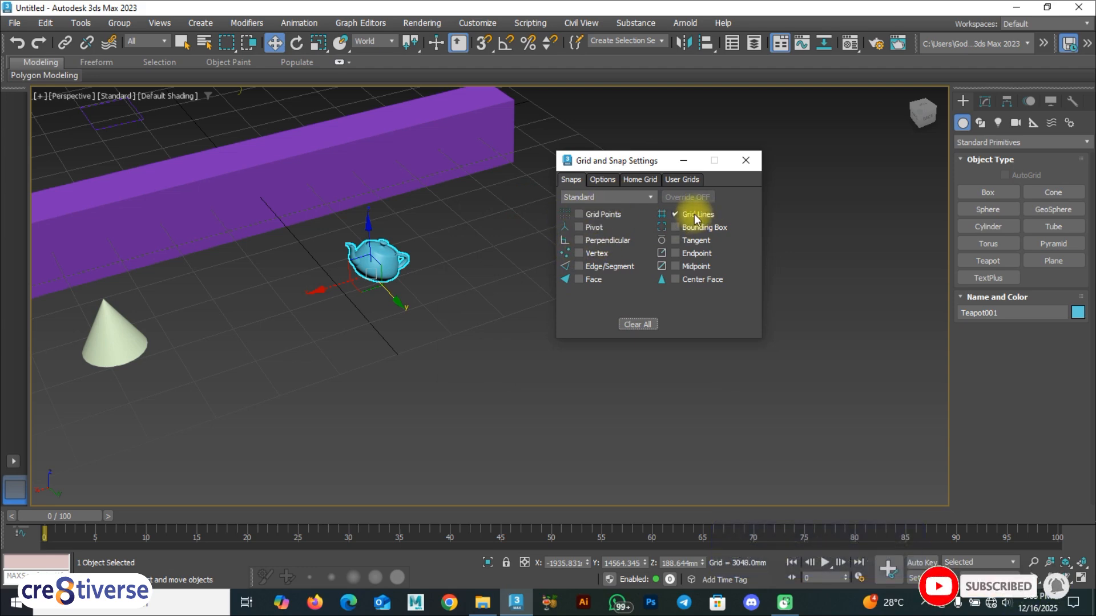
left_click(746, 161)
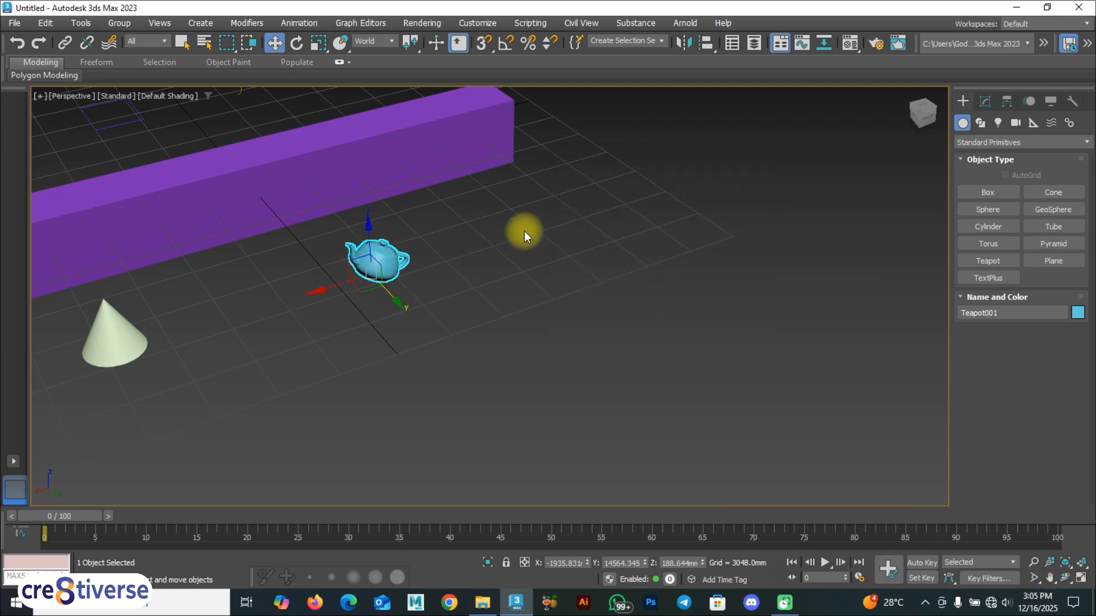
left_click(483, 43)
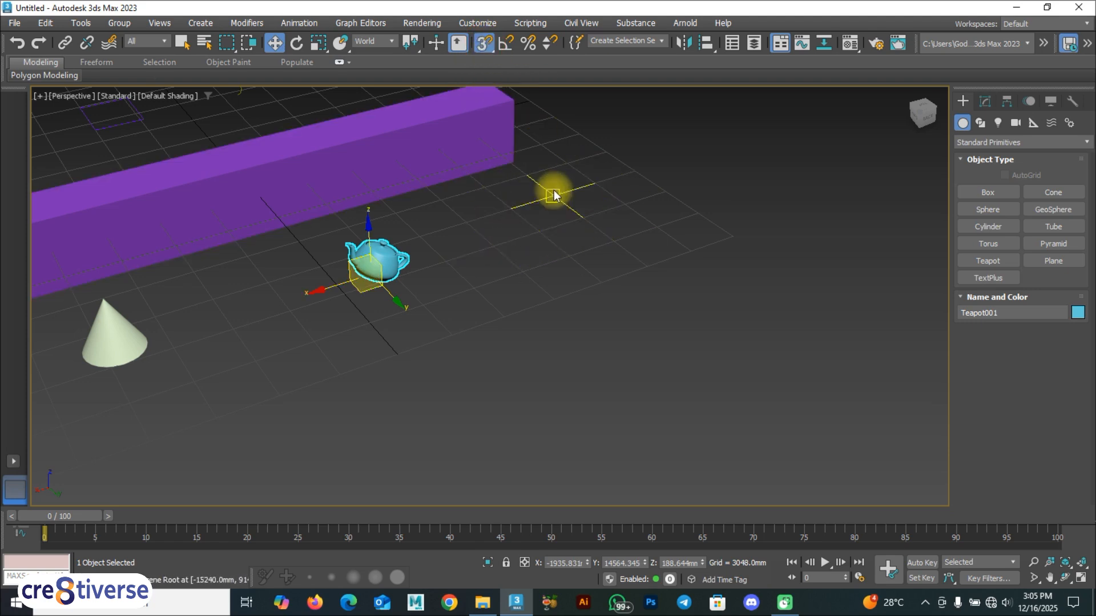
key("s")
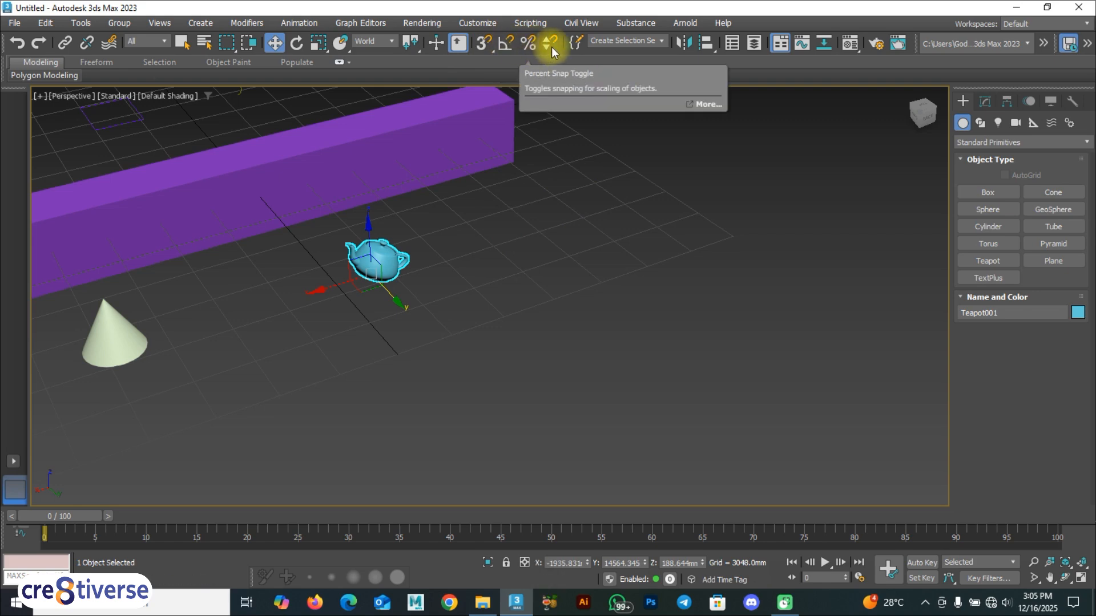
Open and close Scene Explorer, then choose the Design Standard workspace.
left_click(735, 44)
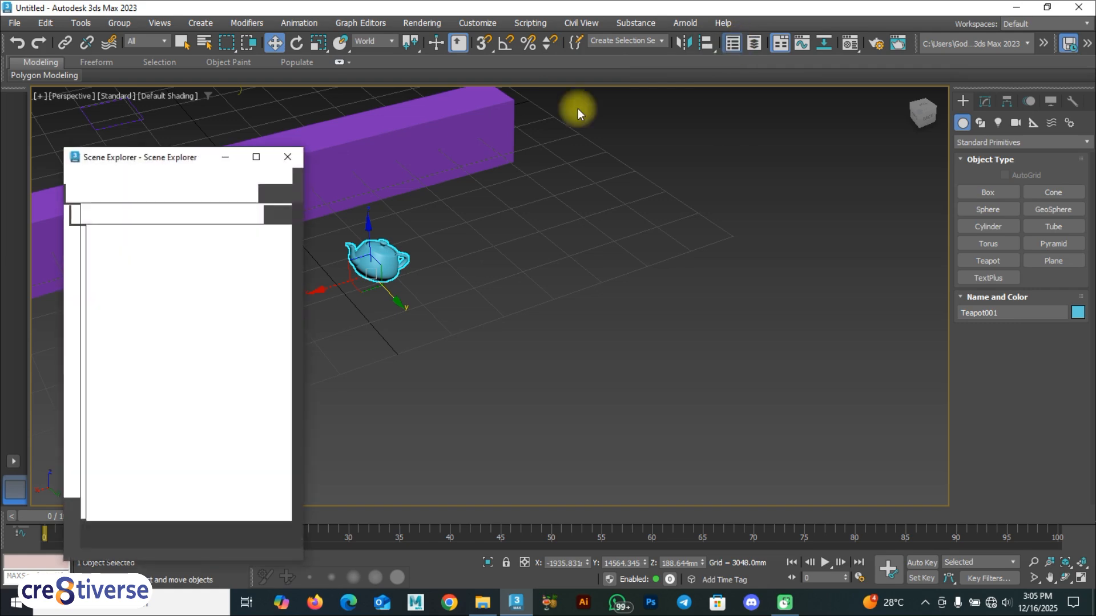
left_click(294, 157)
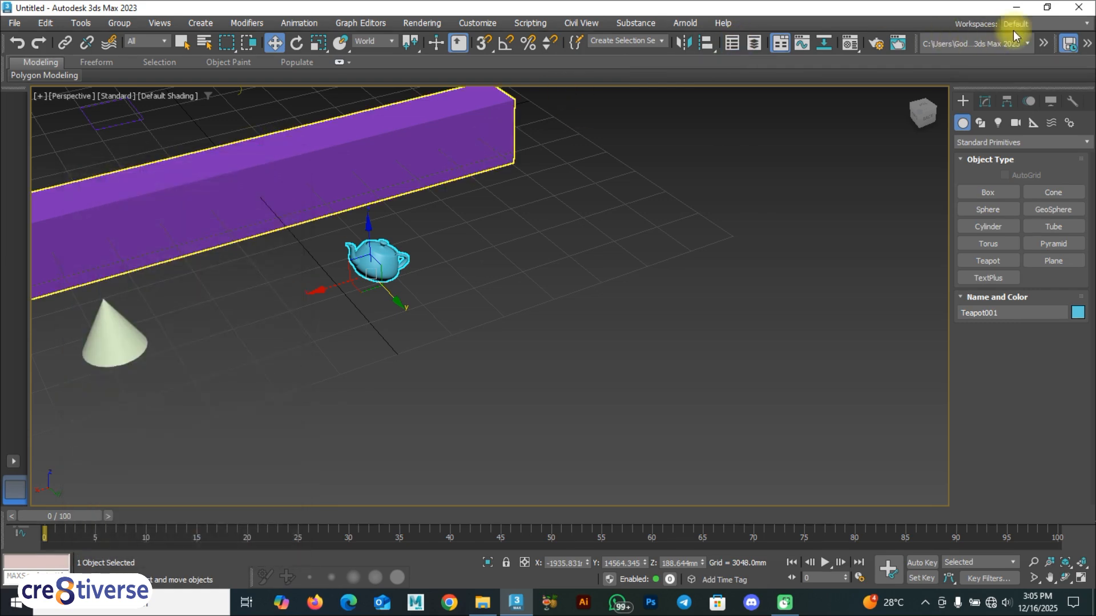
left_click(1018, 24)
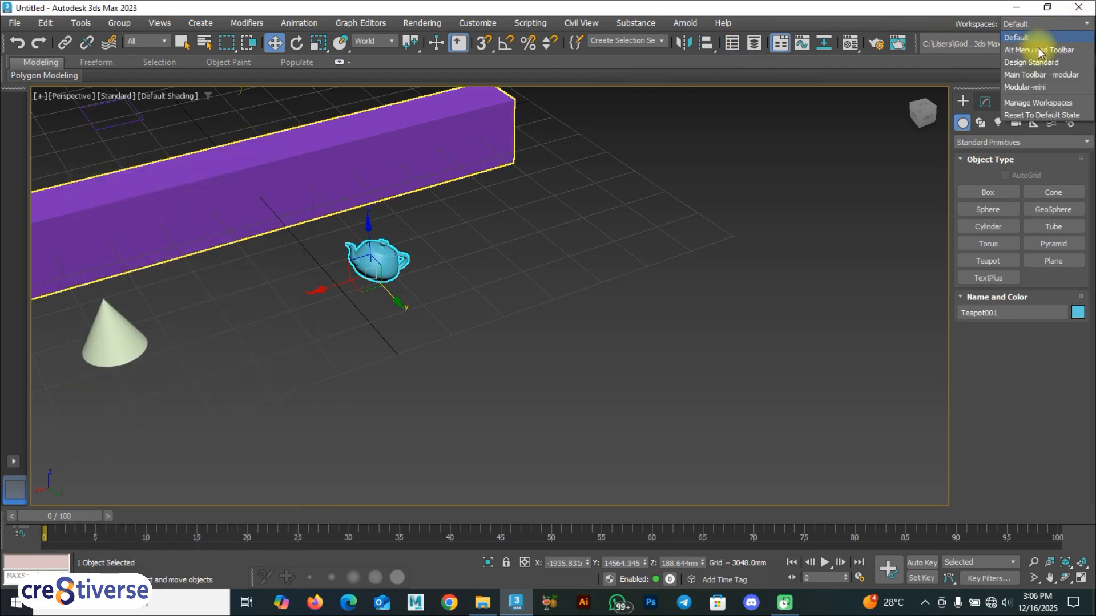
left_click(1038, 62)
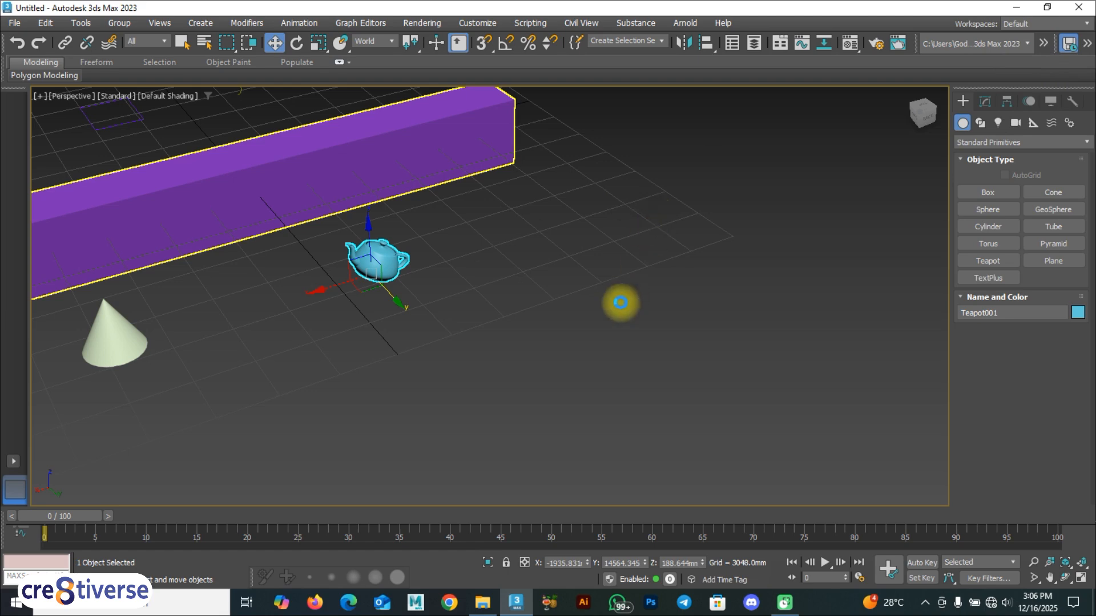
key("F9")
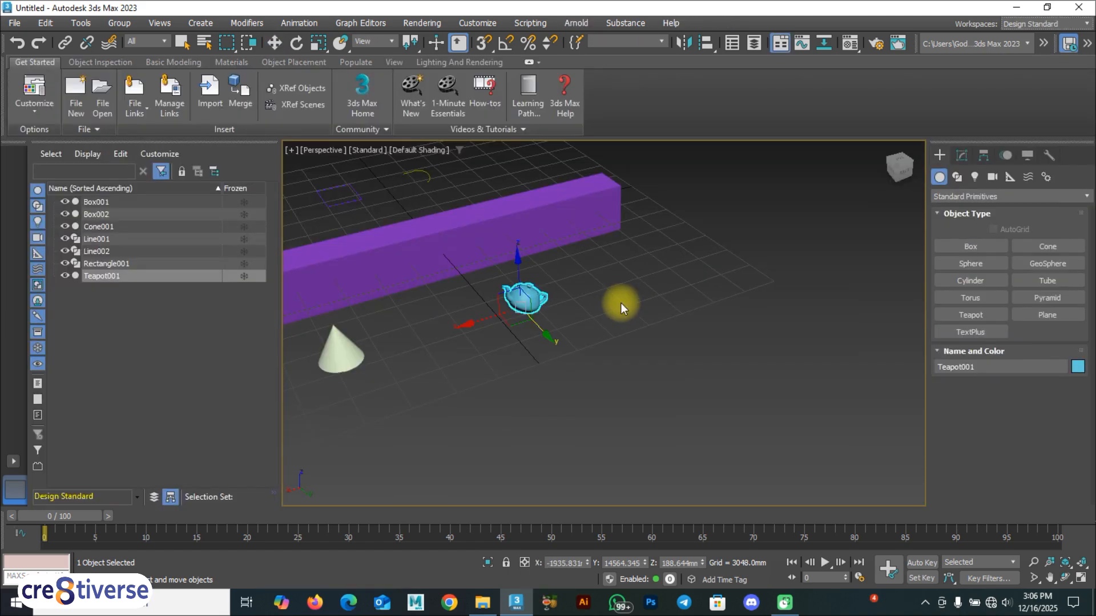
Minimize the ribbon to group icons, then reselect the teapot and view its quad menu.
left_click(528, 61)
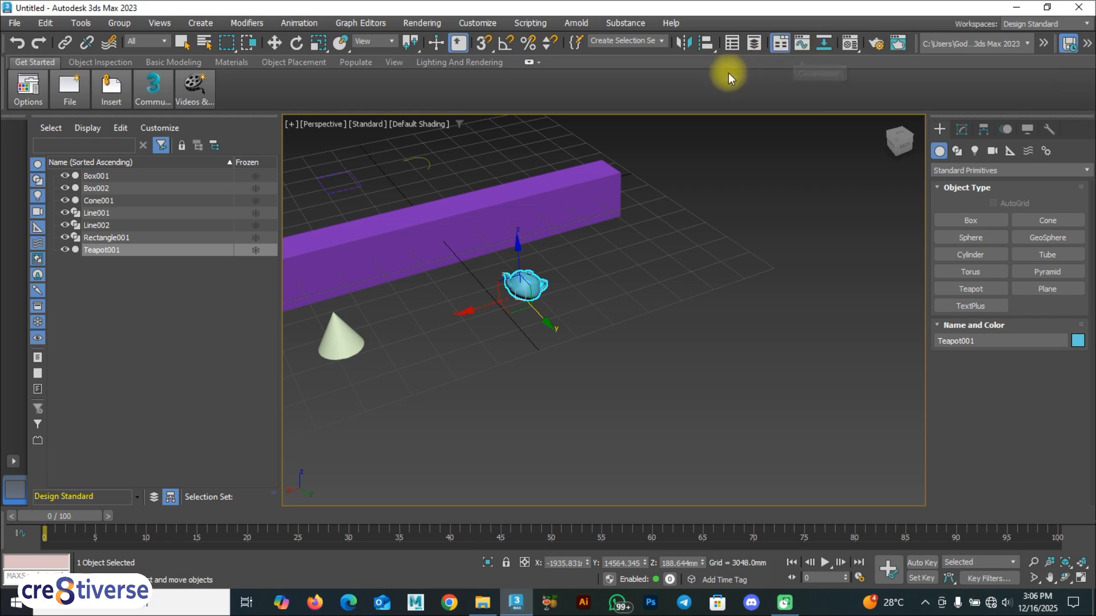
key("F9")
left_click(671, 294)
left_click(512, 280)
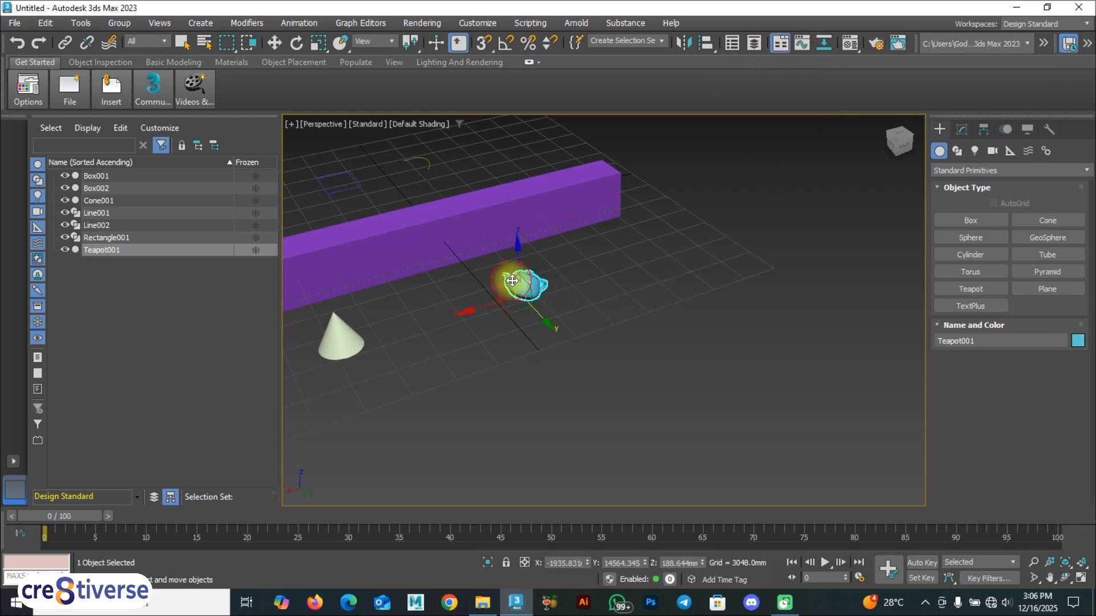
right_click(519, 280)
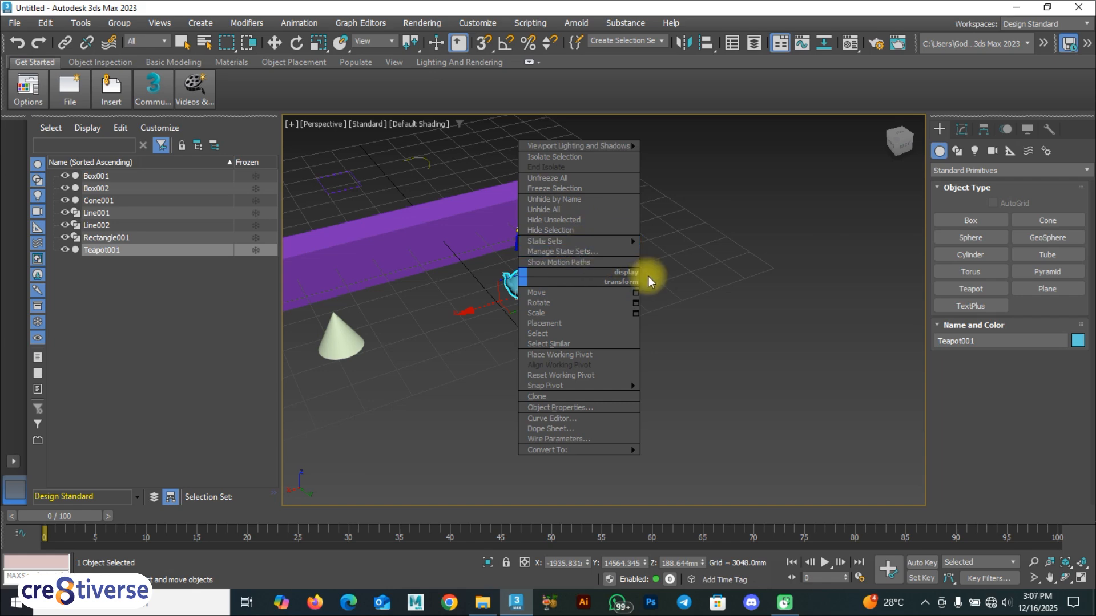
key("F9")
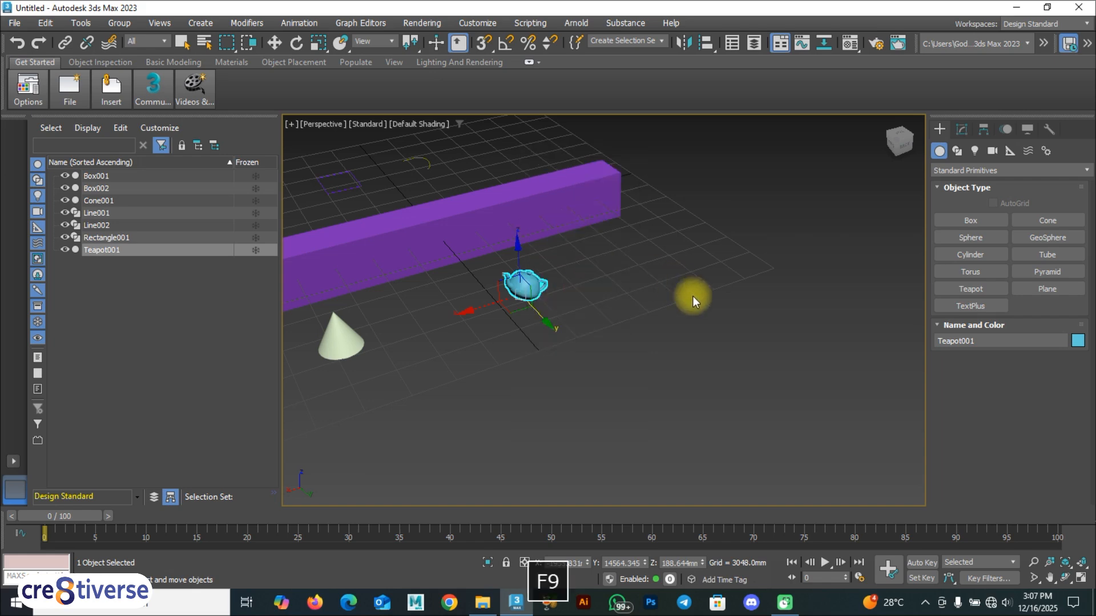
Switch to Extended Primitives and draw a tetrahedron Hedra to the right of the teapot.
left_click(993, 171)
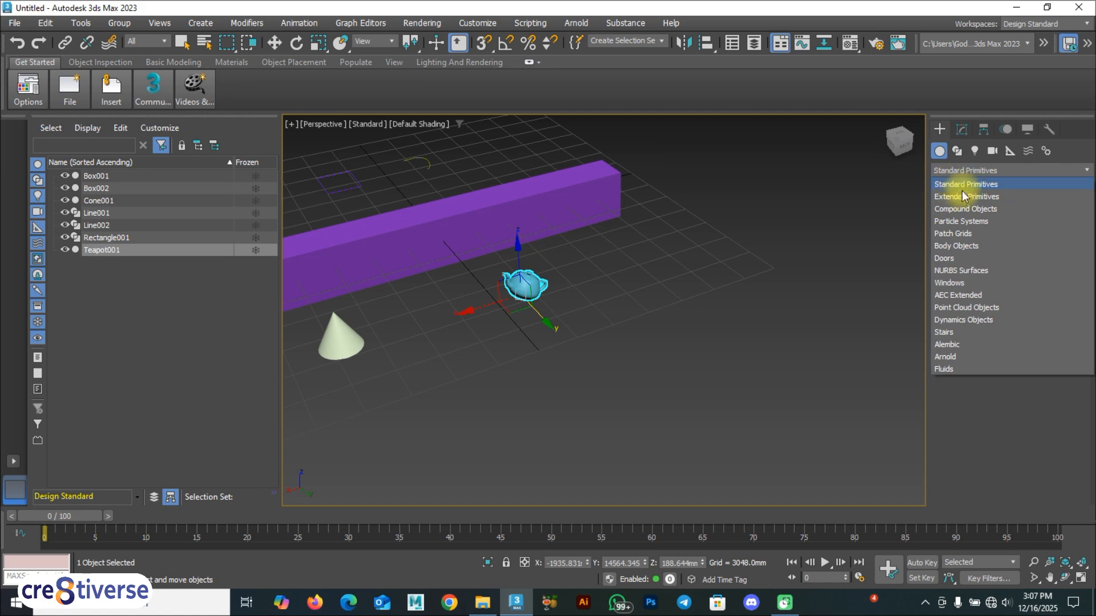
left_click(984, 198)
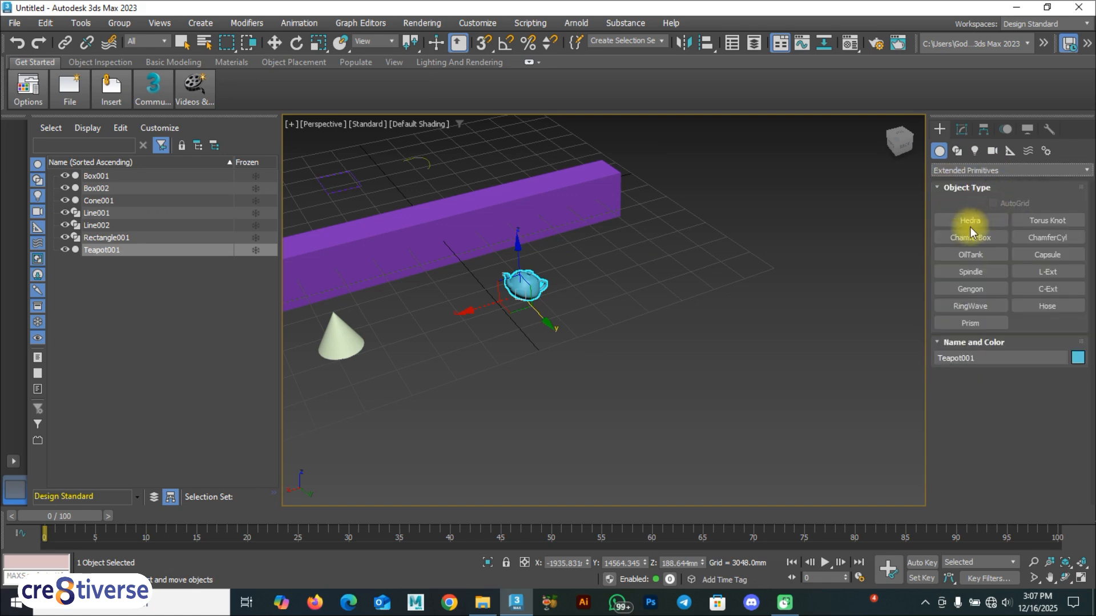
left_click(970, 221)
left_click_drag(714, 259, 737, 242)
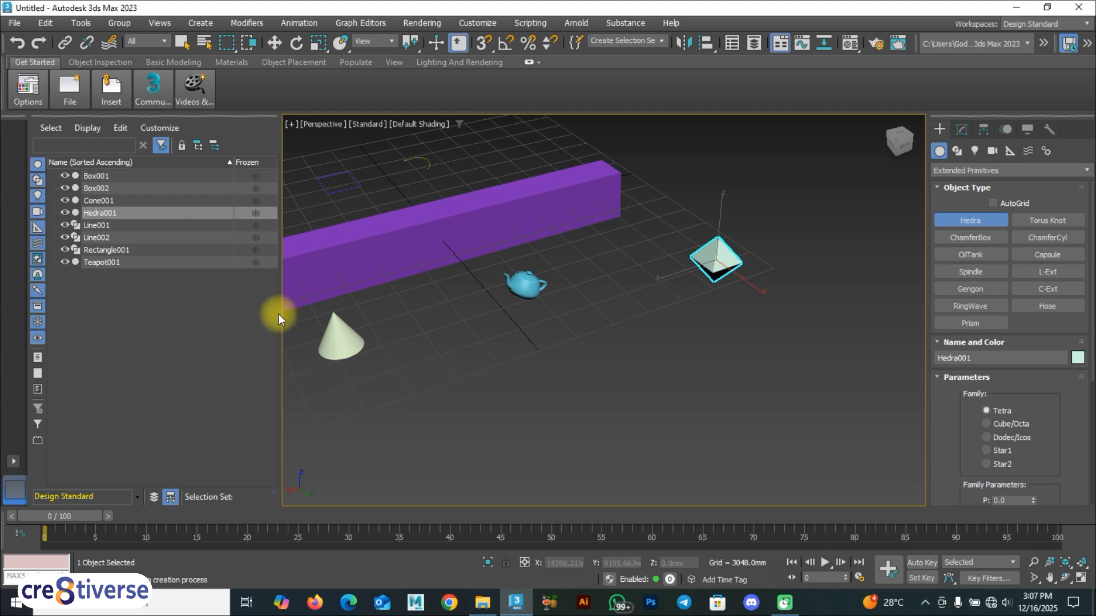
left_click_drag(281, 316, 79, 319)
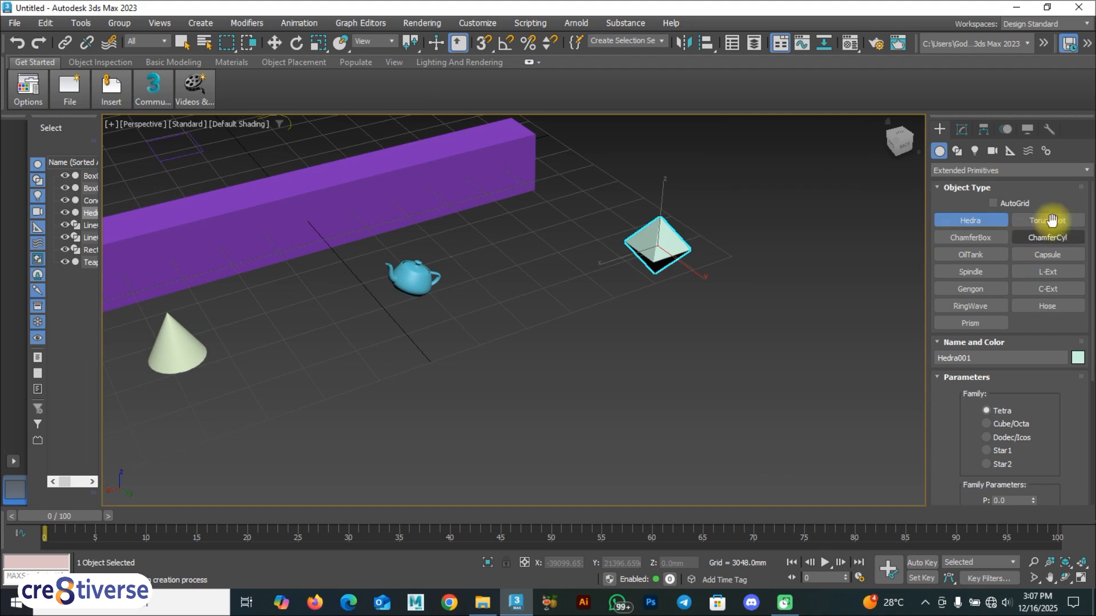
Draw a large torus knot beside the teapot and a spindle between cone and teapot.
left_click(1047, 221)
left_click_drag(519, 274, 574, 268)
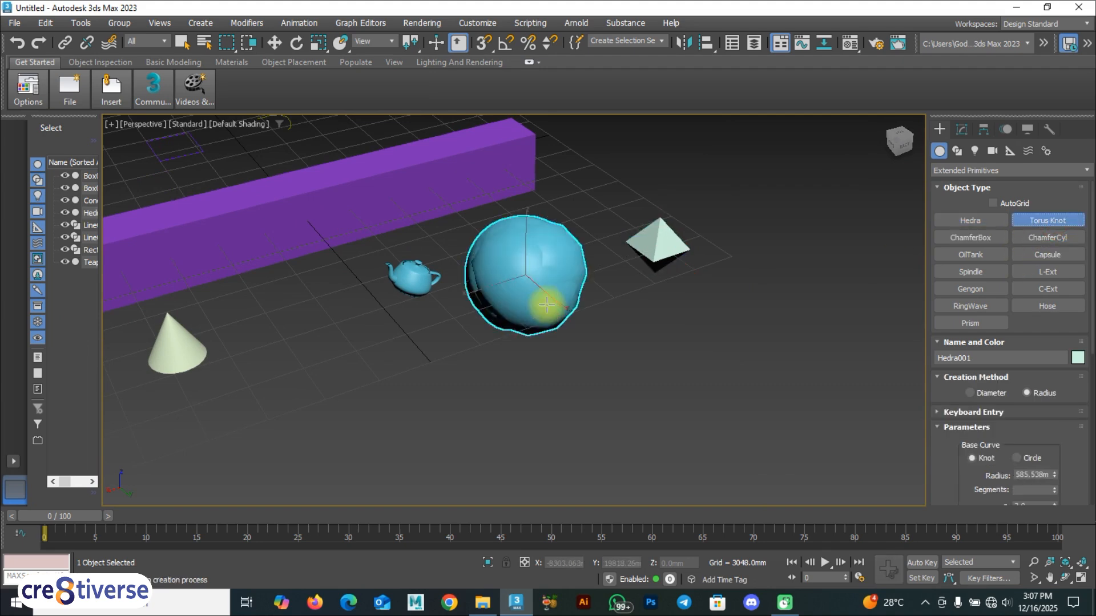
left_click(553, 277)
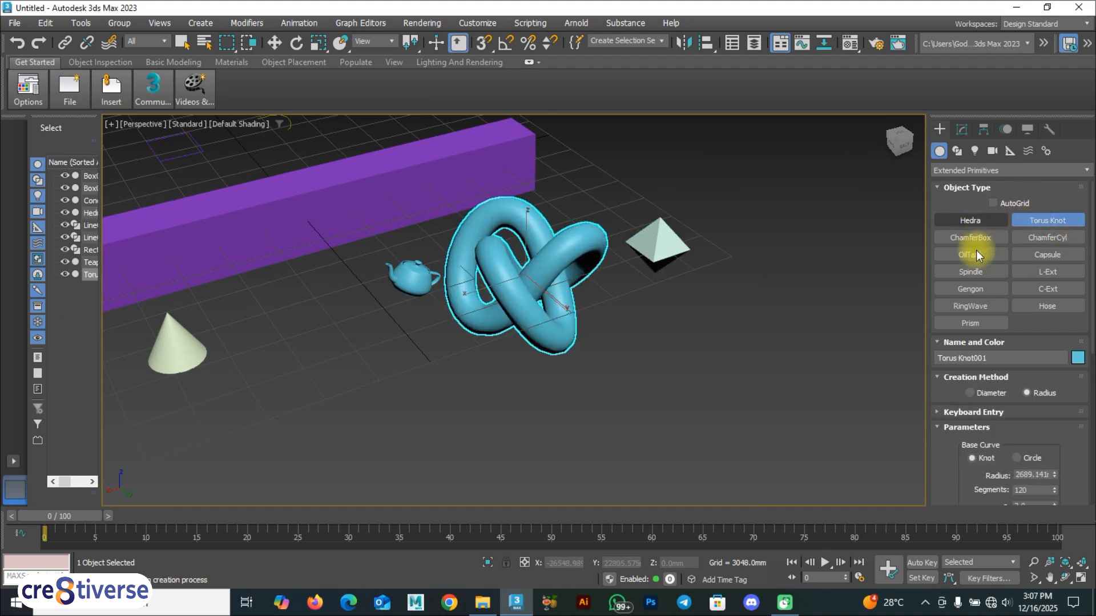
left_click(970, 272)
left_click_drag(323, 345, 343, 353)
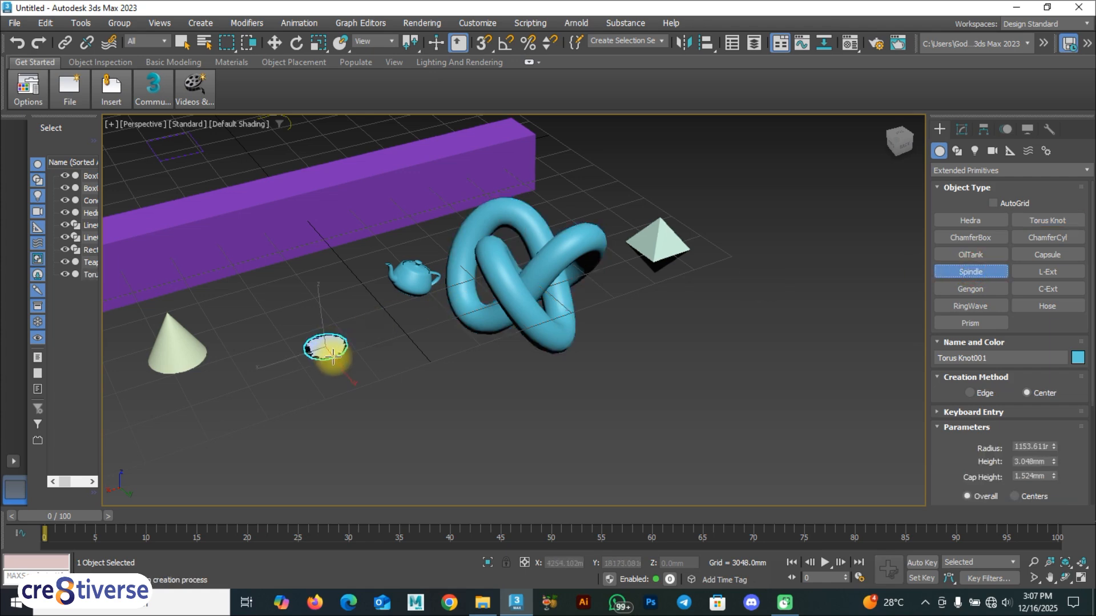
left_click(327, 315)
left_click(328, 313)
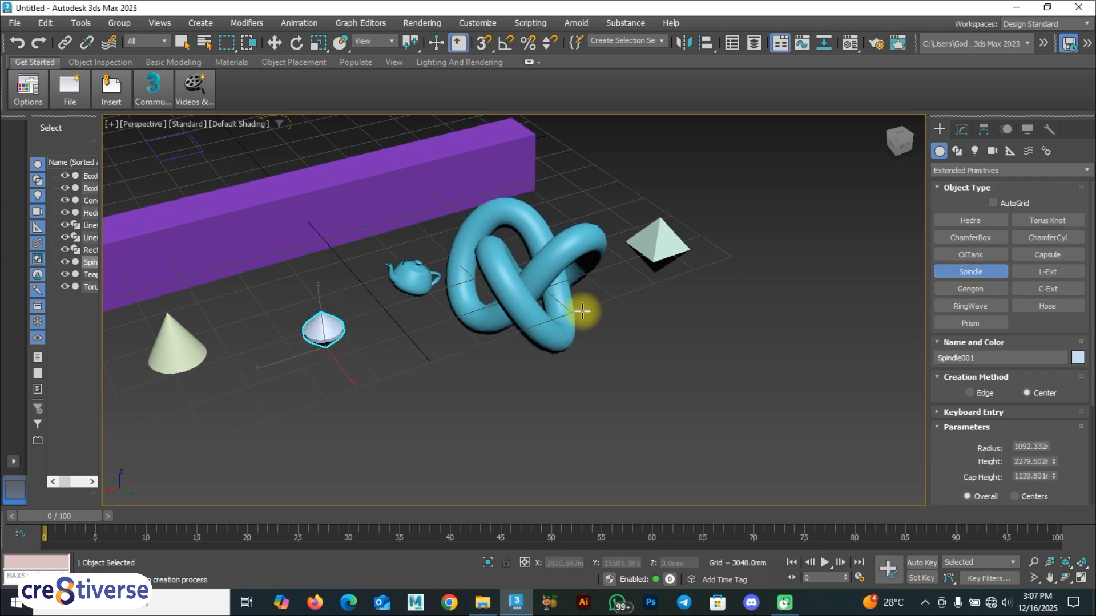
Cancel a started gengon by switching to Move, then orbit to frame all objects.
left_click(970, 289)
left_click_drag(379, 354, 392, 364)
key("w")
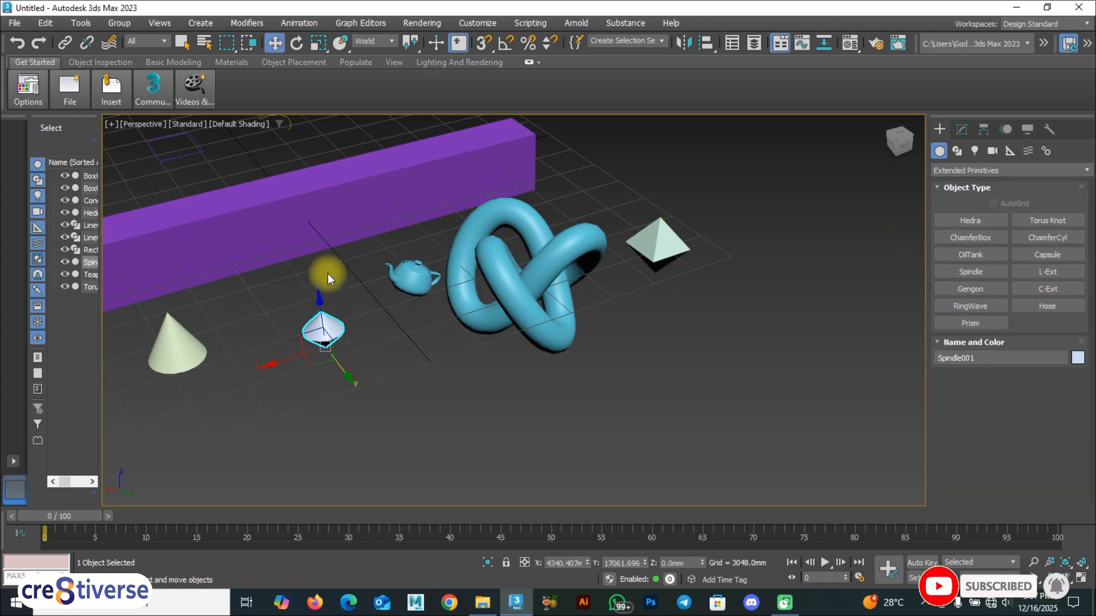
scroll(328, 274, "down", 8)
middle_click_drag(326, 265, 435, 293, "alt")
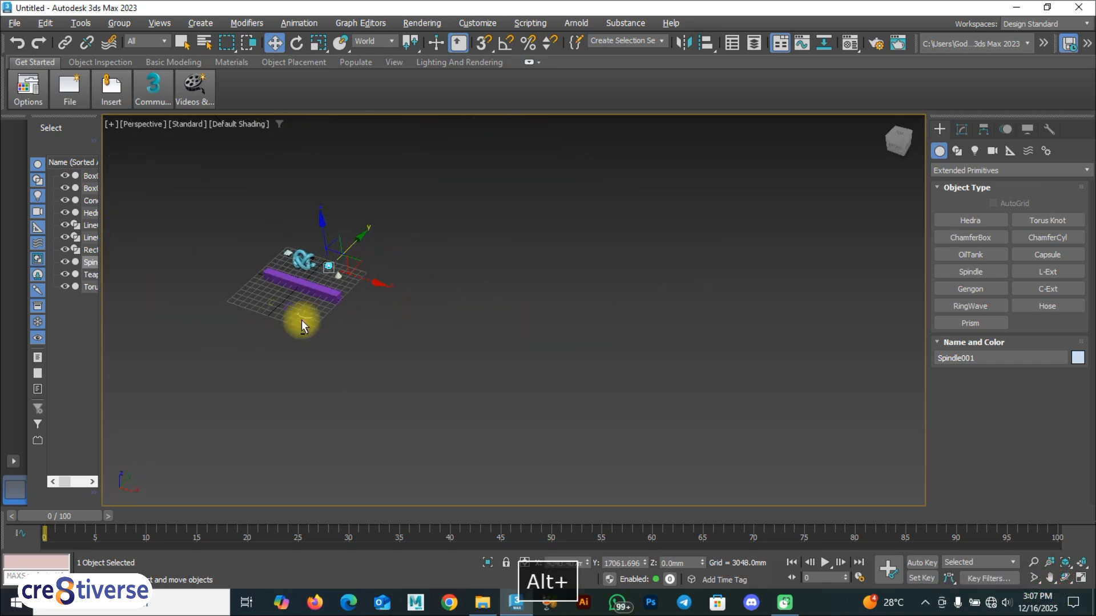
scroll(268, 335, "up", 7)
scroll(320, 269, "up", 3)
middle_click_drag(333, 269, 411, 387, "alt")
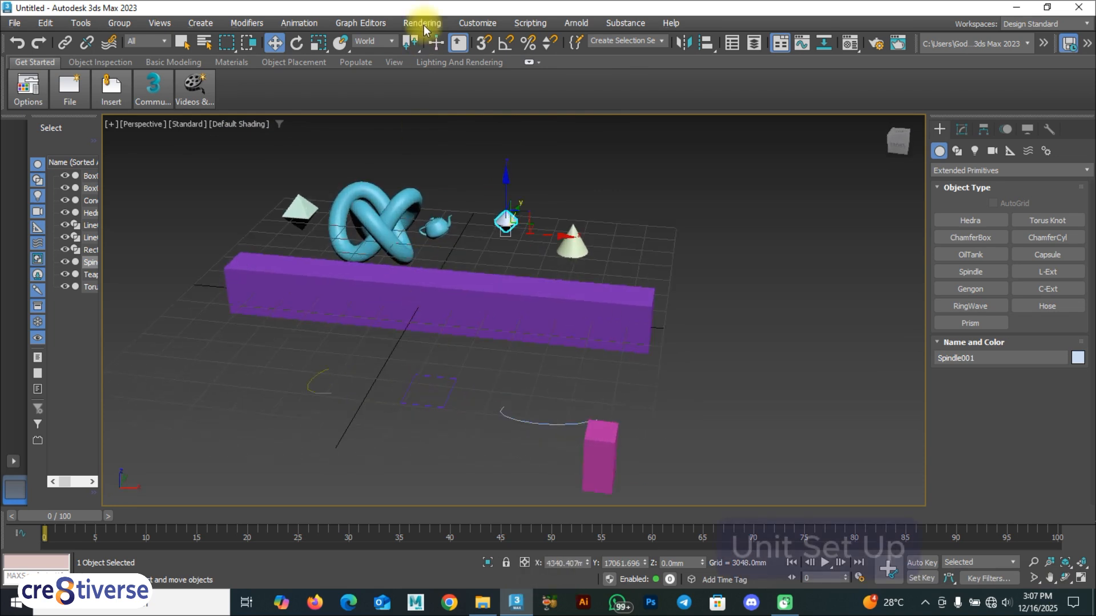
Set the display units to Metric Meters in Customize > Units Setup.
left_click(474, 23)
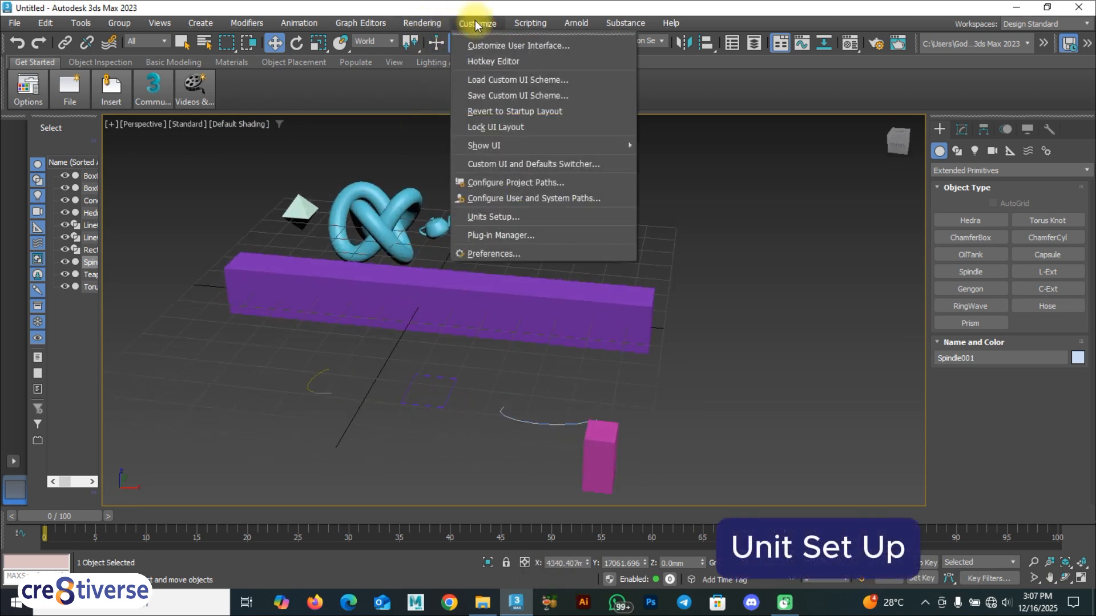
left_click(503, 217)
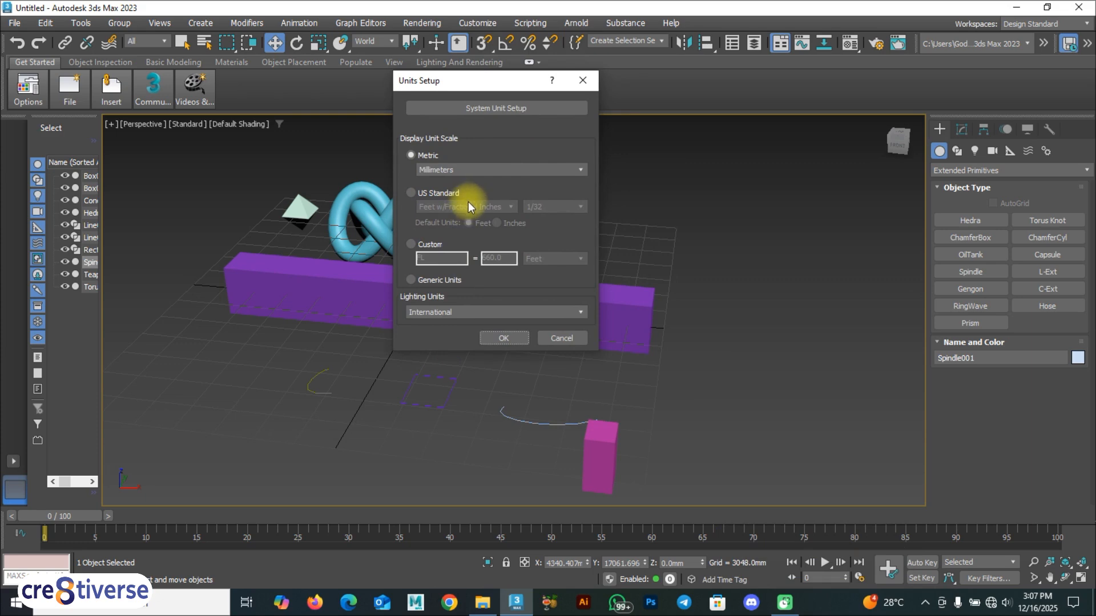
left_click(502, 169)
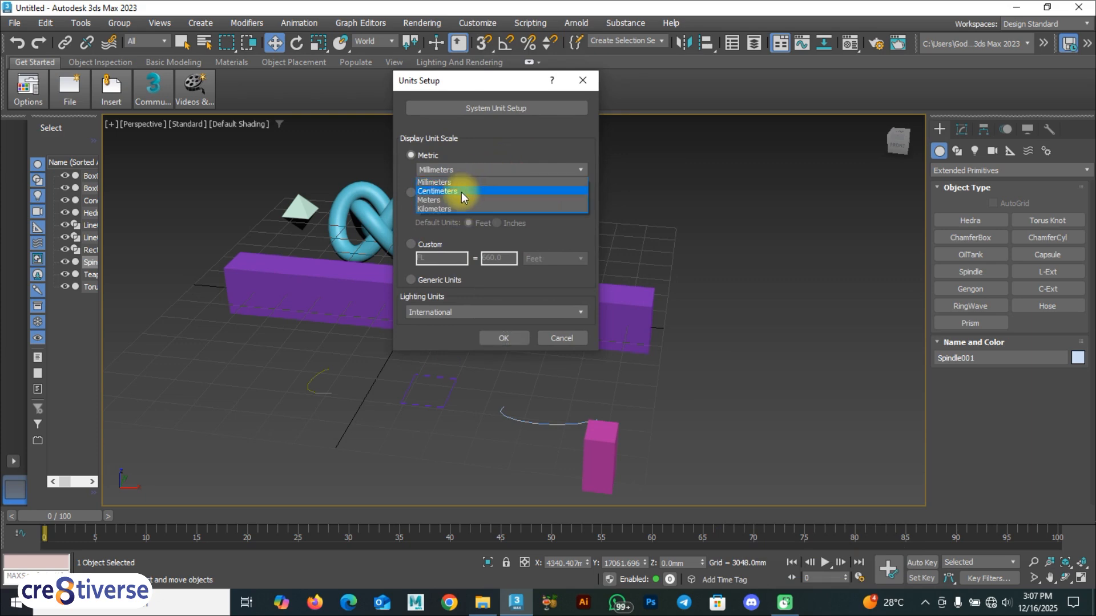
left_click(443, 200)
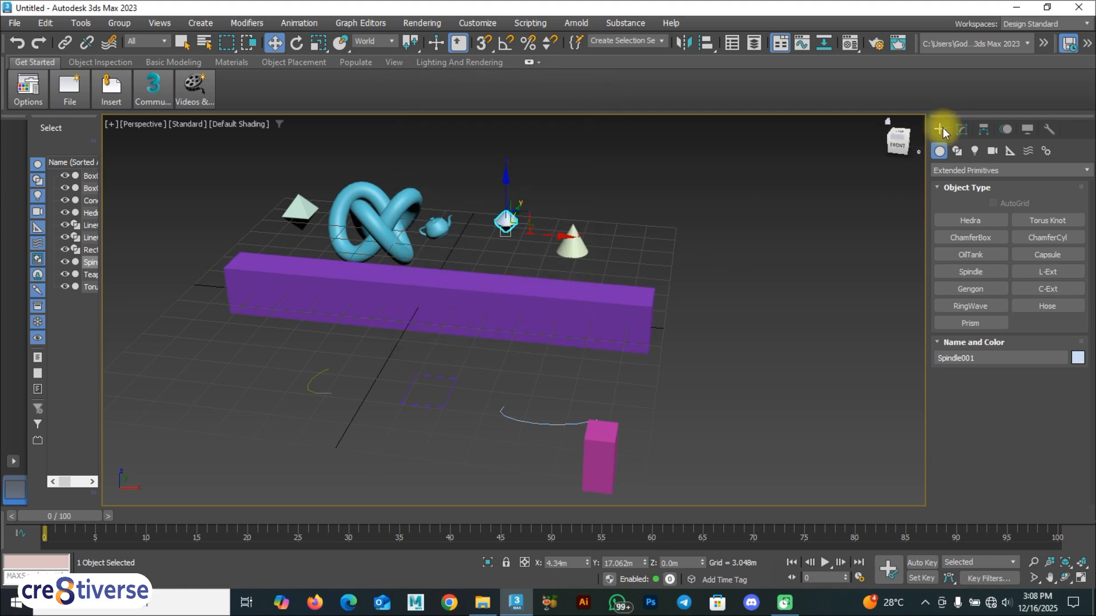
Switch the Create panel from Extended back to Standard Primitives and pick Box.
left_click(968, 222)
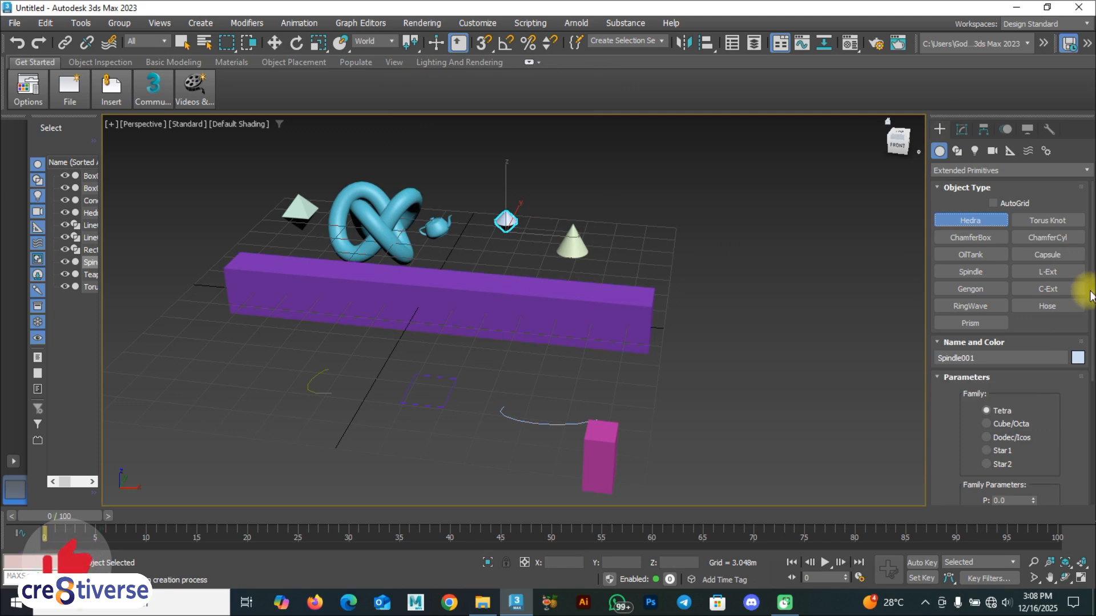
scroll(1079, 308, "down", 5)
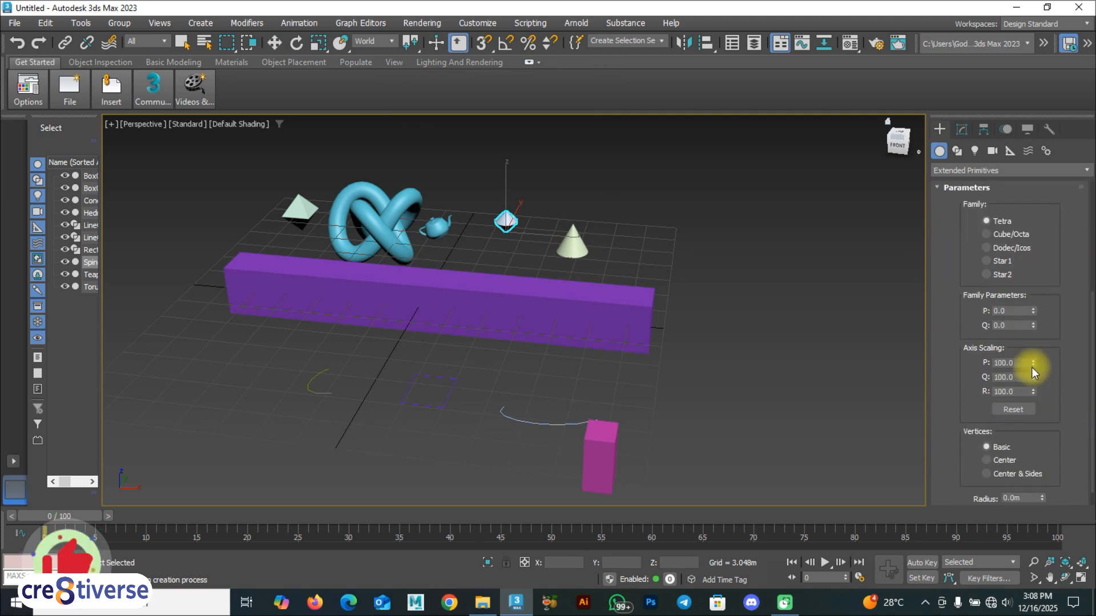
left_click(948, 170)
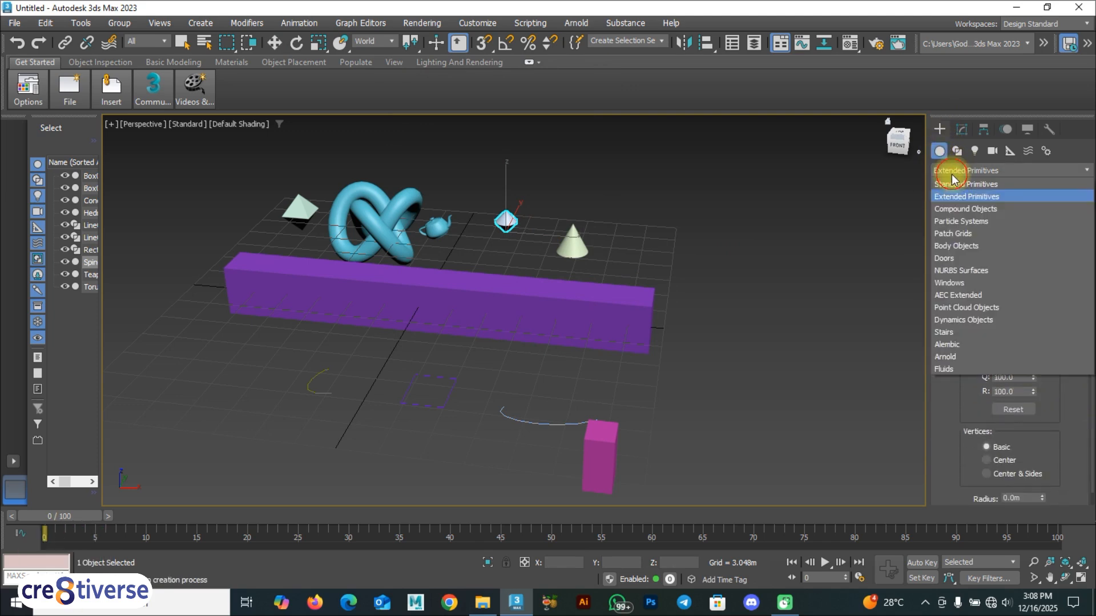
left_click(949, 178)
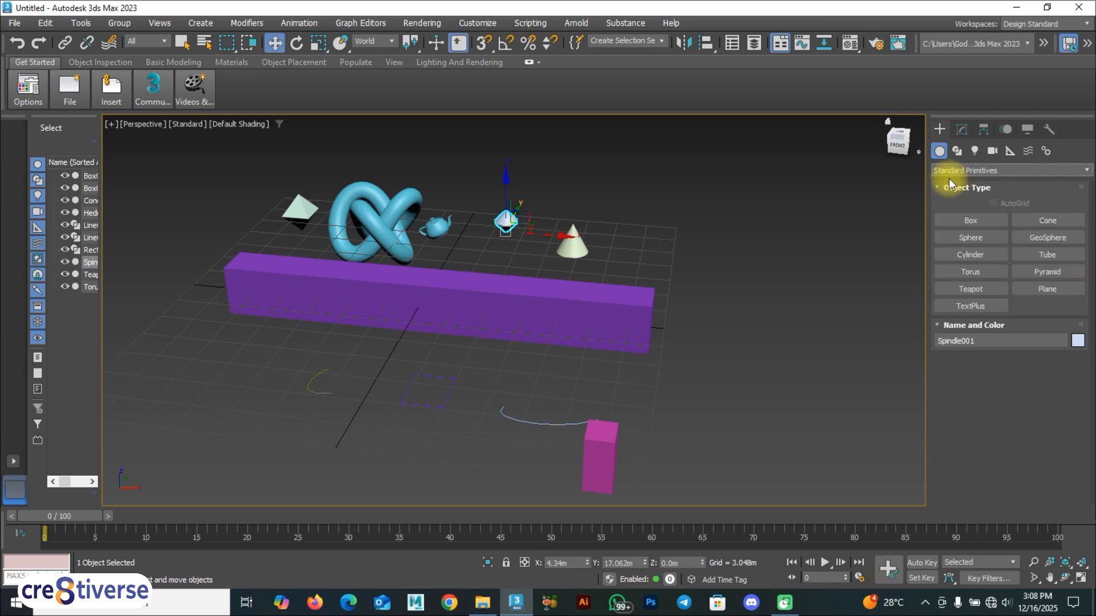
left_click(954, 219)
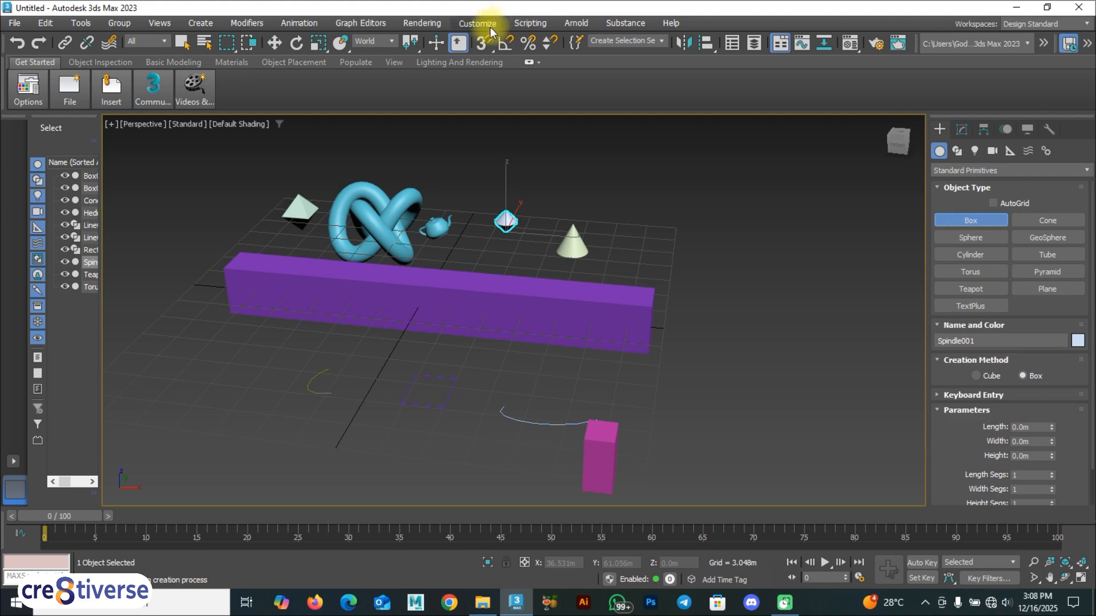
Change the Metric display unit from metres to Millimeters in Units Setup, then orbit the Perspective view.
left_click(478, 23)
left_click(492, 218)
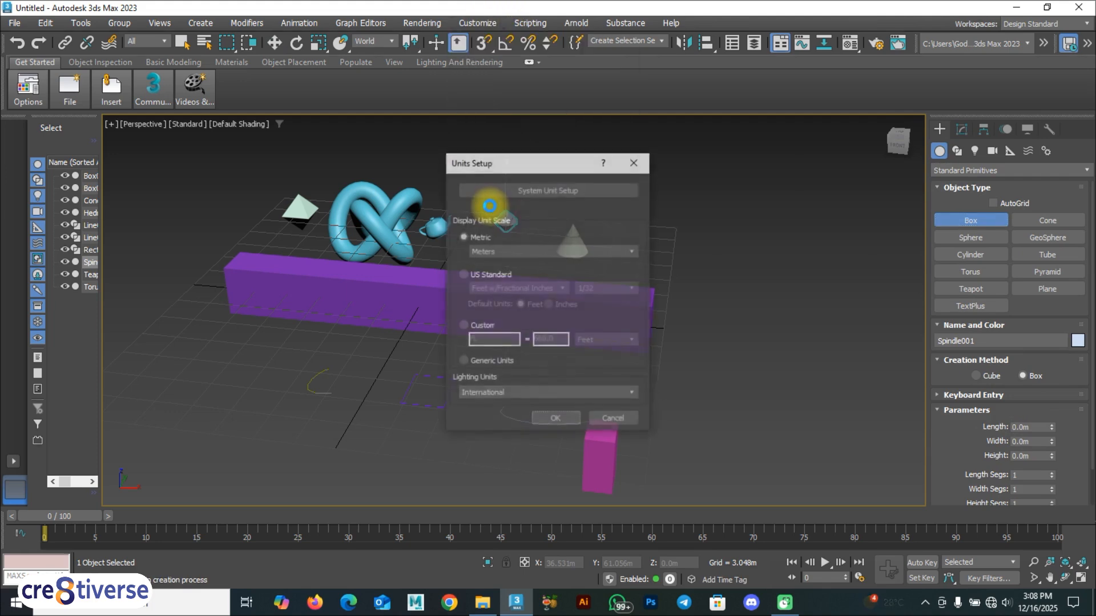
left_click(509, 252)
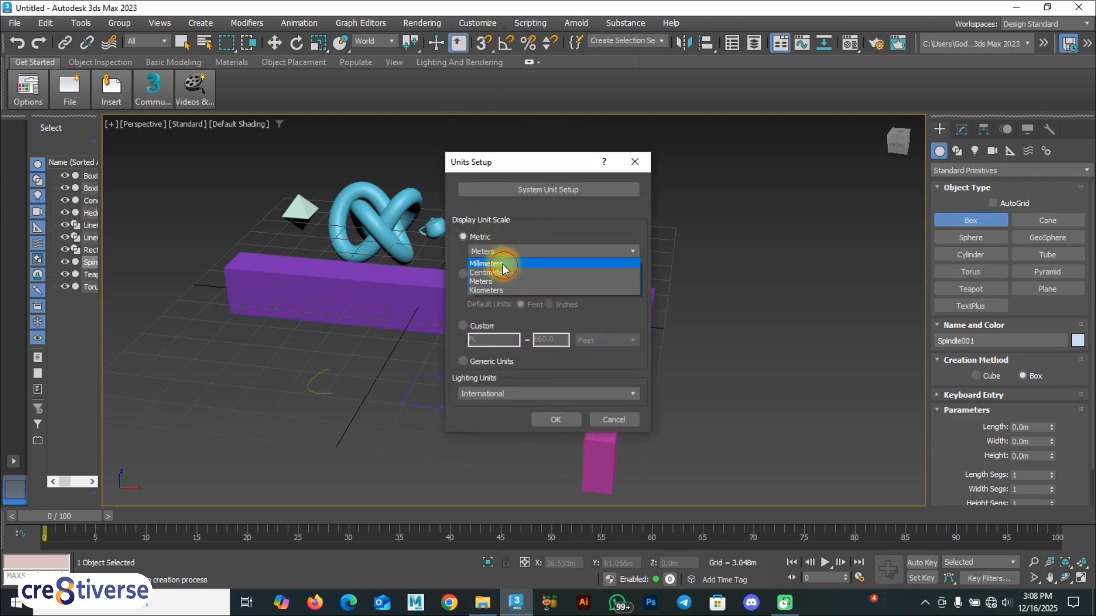
left_click(497, 260)
left_click(555, 421)
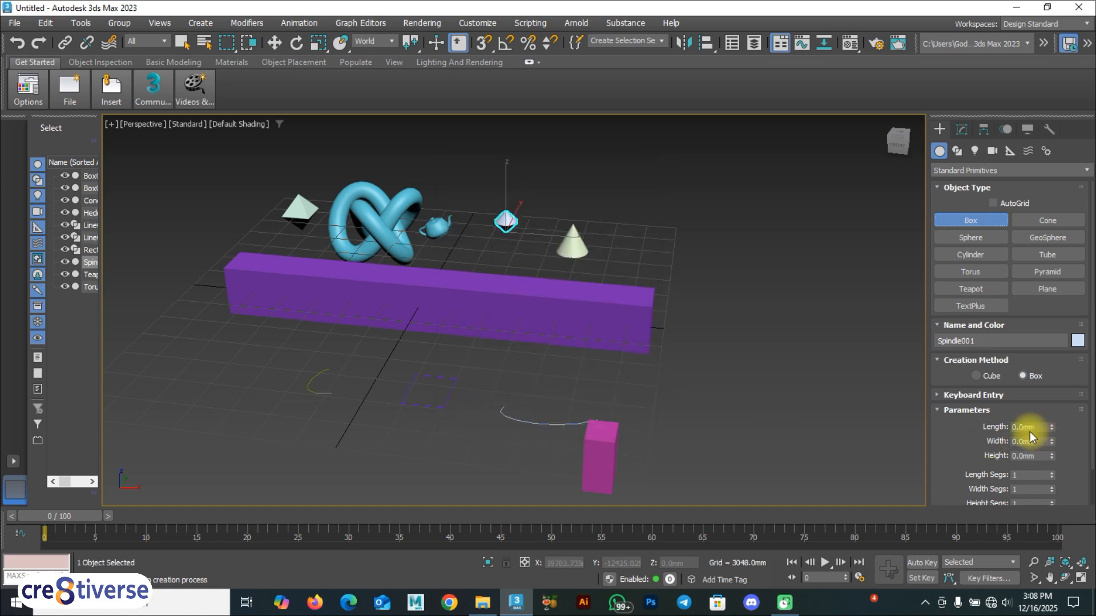
middle_click_drag(543, 269, 483, 291, "alt")
middle_click_drag(320, 291, 417, 314, "alt")
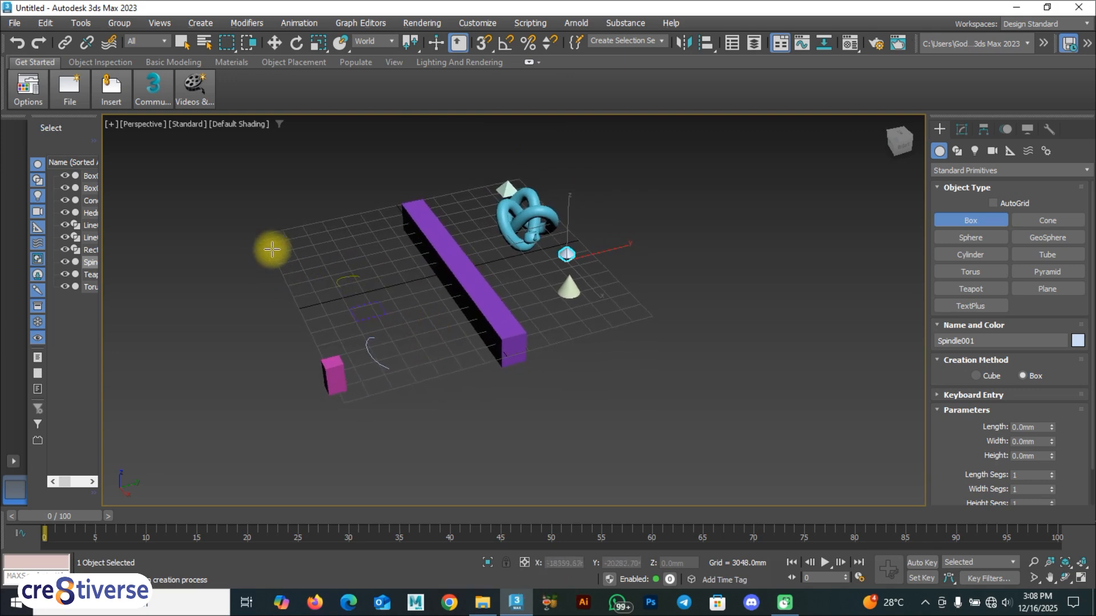
Deselect the spindle and set the Home Grid's Perspective View Grid Extent to 1000.
key("w")
left_click(392, 272)
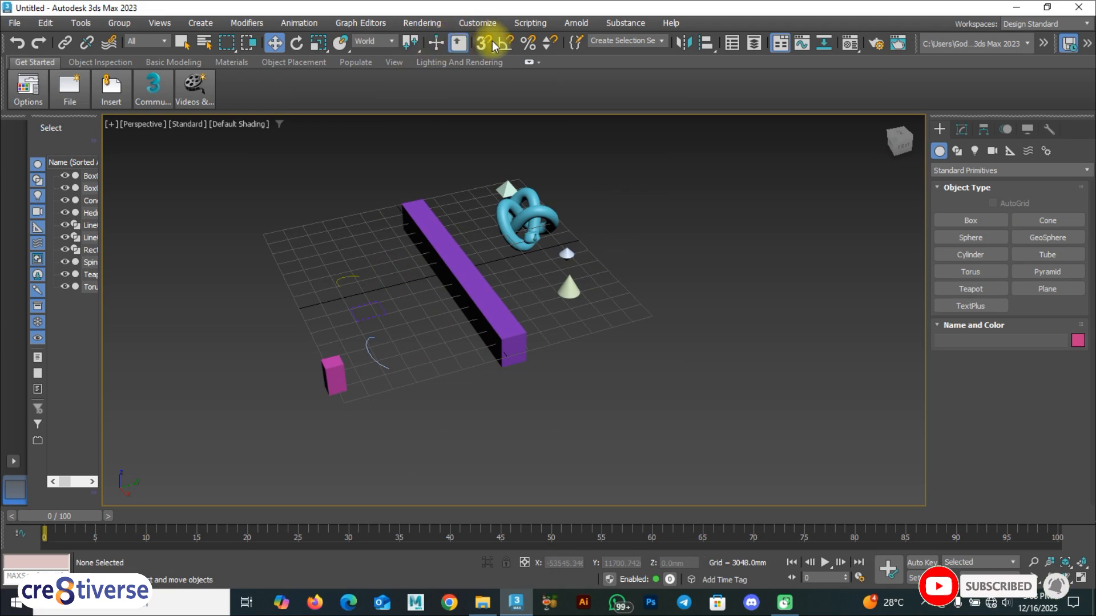
right_click(477, 47)
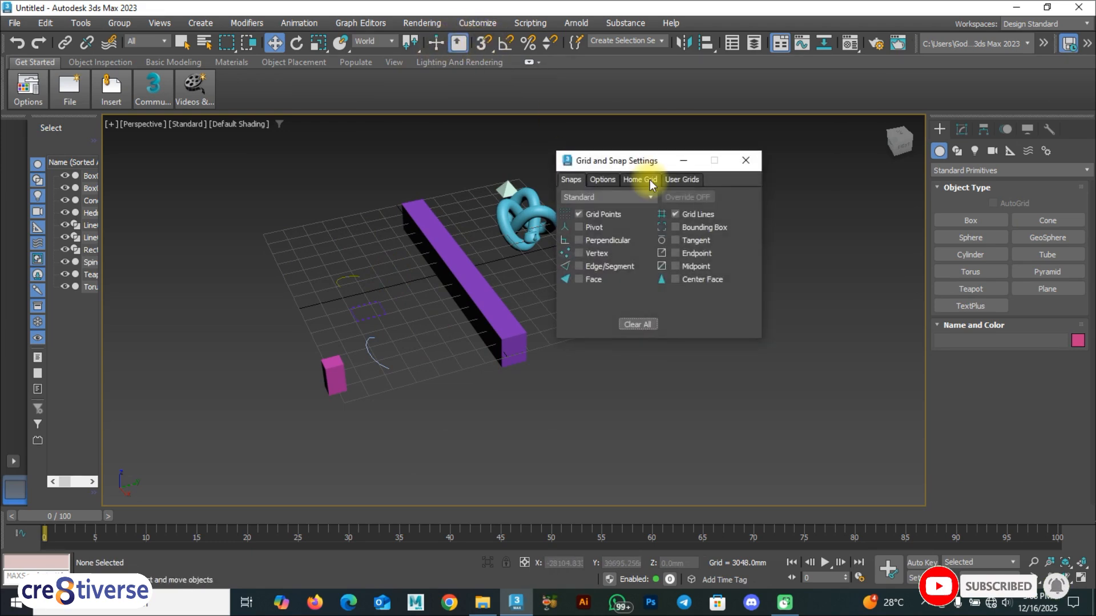
left_click(647, 179)
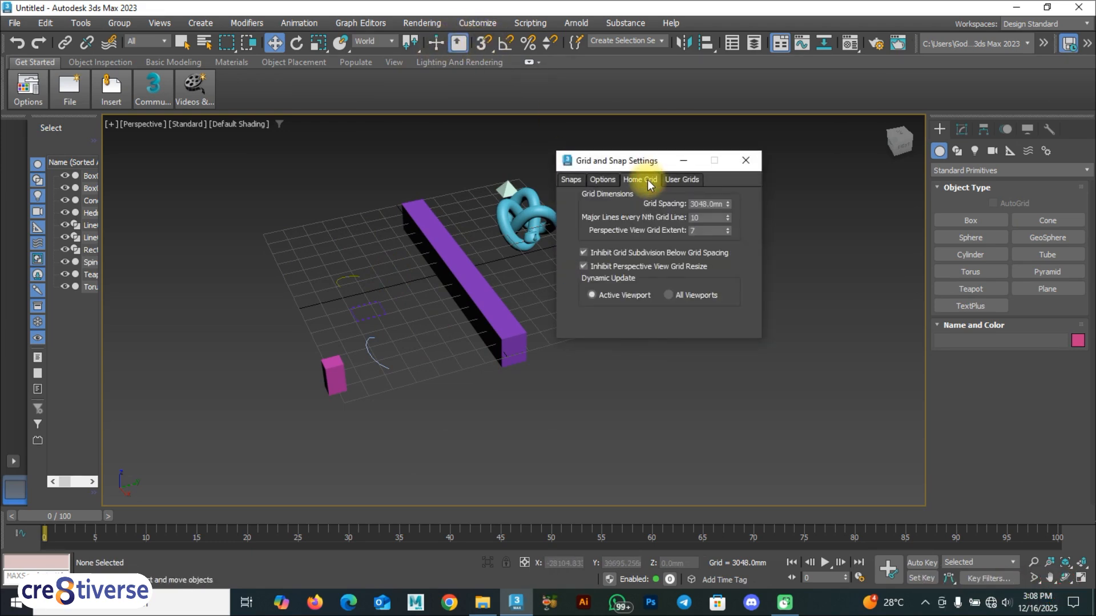
left_click_drag(730, 231, 724, 211)
double_click(694, 230)
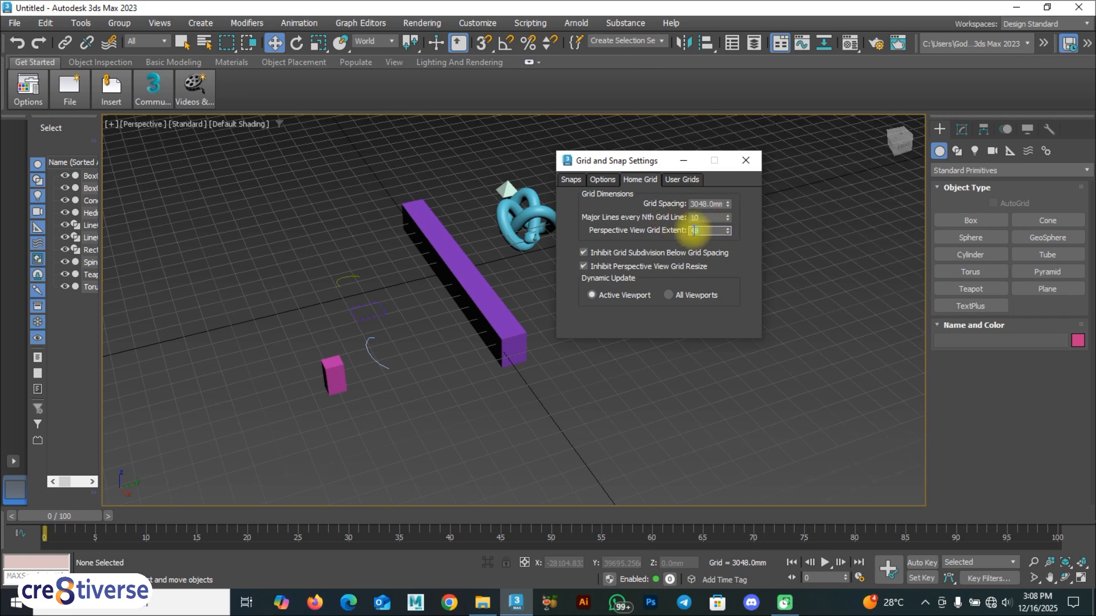
type("1000")
key("Return")
Zoom and pan to view the enlarged grid, then select the purple box.
scroll(436, 348, "down", 3)
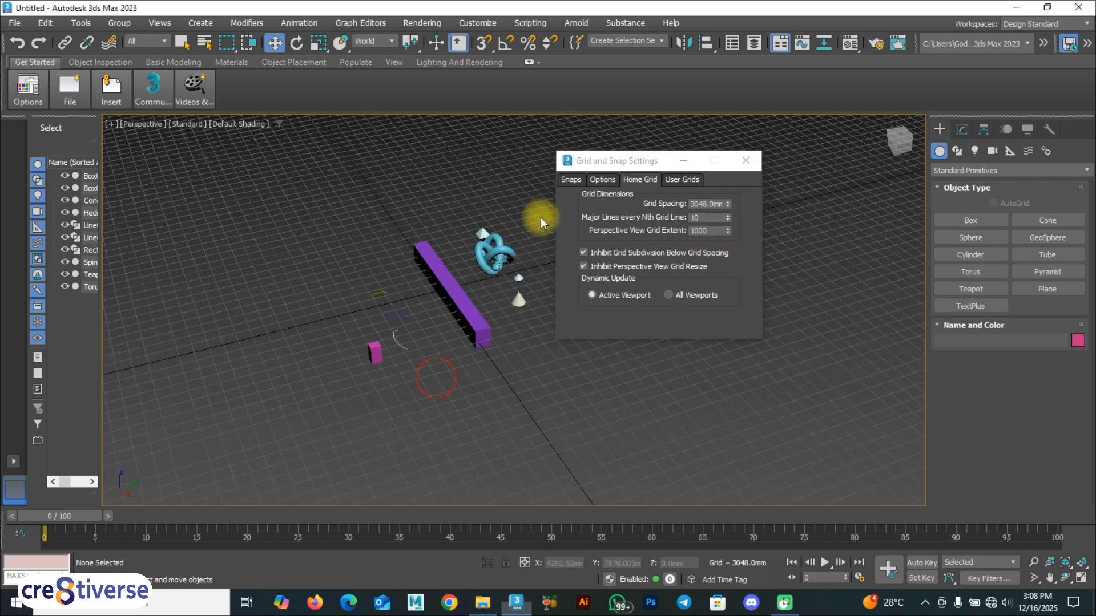
middle_click_drag(421, 279, 424, 302)
left_click(440, 334)
Create a large cyan box by drawing its base and setting its height.
left_click(667, 161)
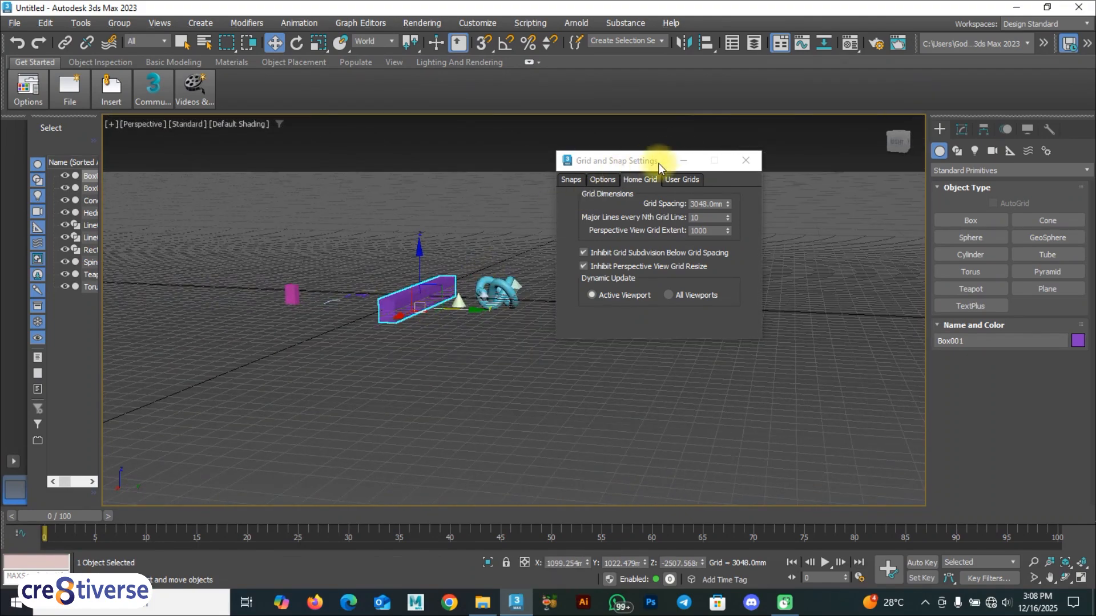
left_click(971, 220)
left_click_drag(367, 222, 372, 248)
left_click(367, 203)
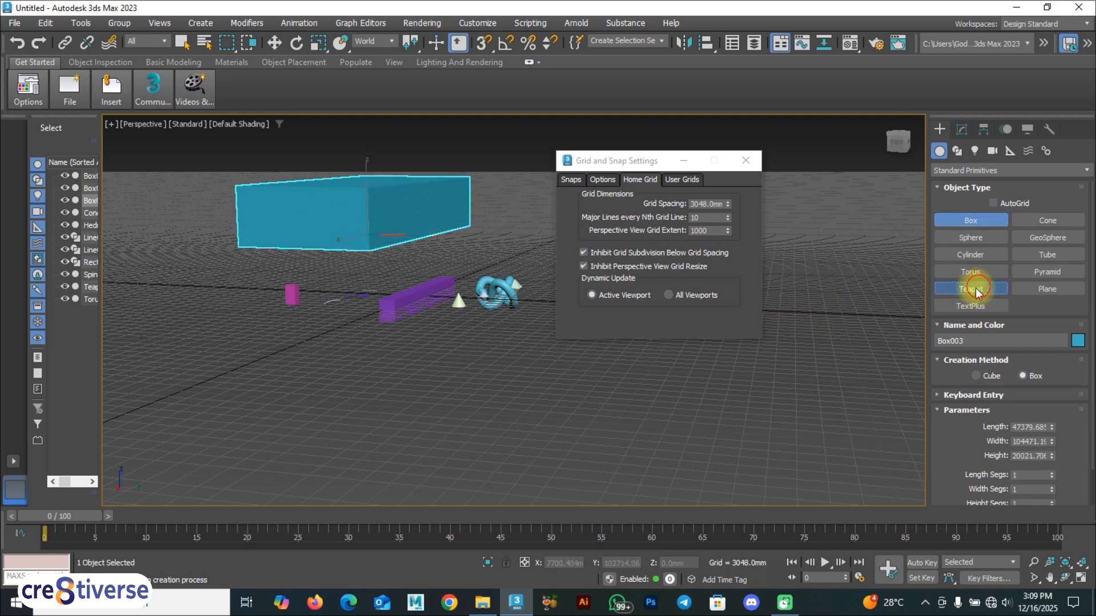
Add a large green teapot and a big torus on the right.
left_click(970, 289)
left_click_drag(512, 381, 551, 368)
left_click(971, 272)
mouse_move(847, 259)
left_mouse_down()
mouse_move(882, 281)
mouse_move(850, 257)
left_mouse_up()
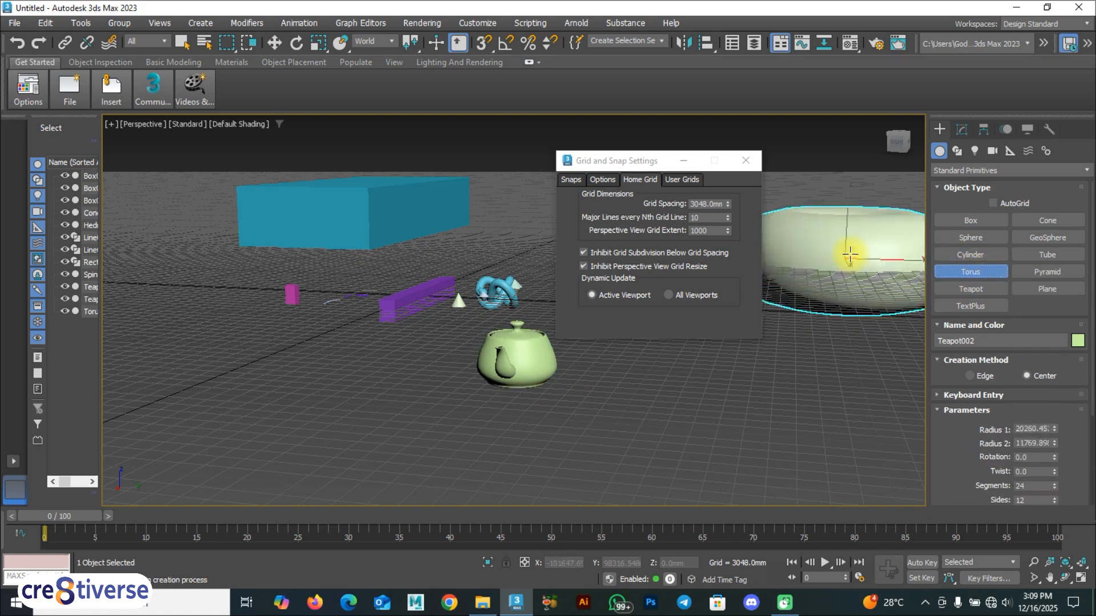
left_click(851, 250)
Close the Grid and Snap Settings dialog and orbit the view to a new angle.
left_click(746, 160)
middle_click_drag(523, 280, 541, 294, "alt")
key("v")
left_click(285, 327)
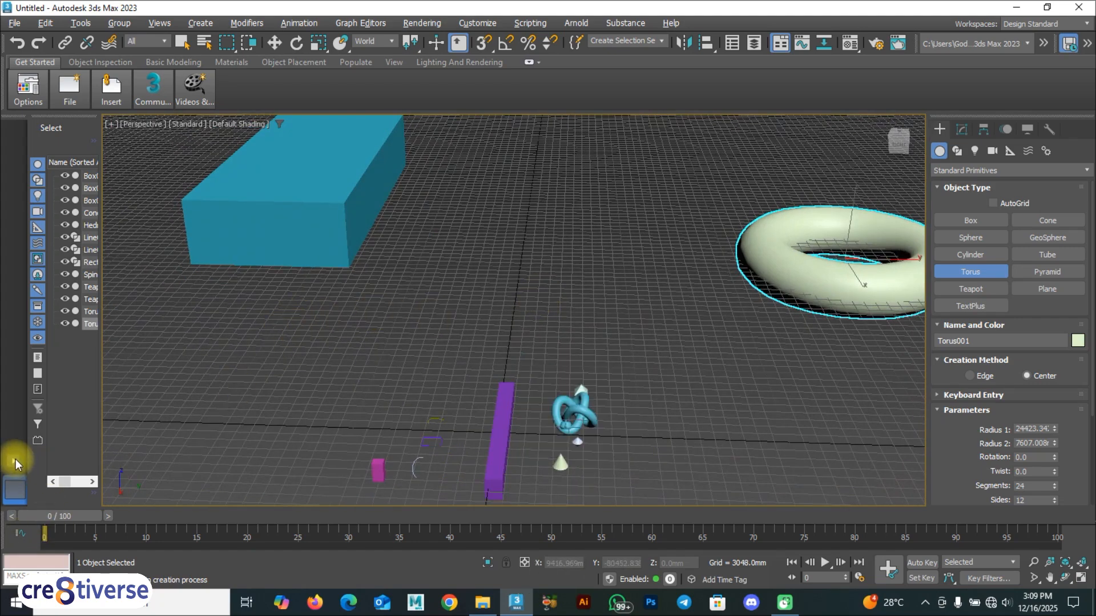
left_click(16, 464)
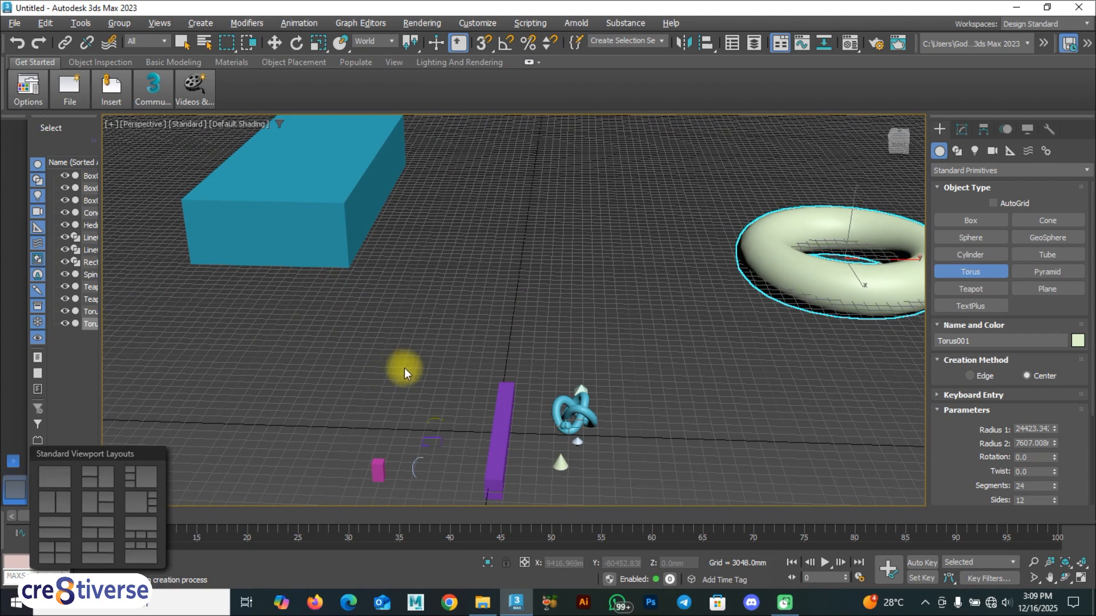
Show all four viewports with Alt+W and activate Top, Left, Front and Perspective in turn.
key("alt+w")
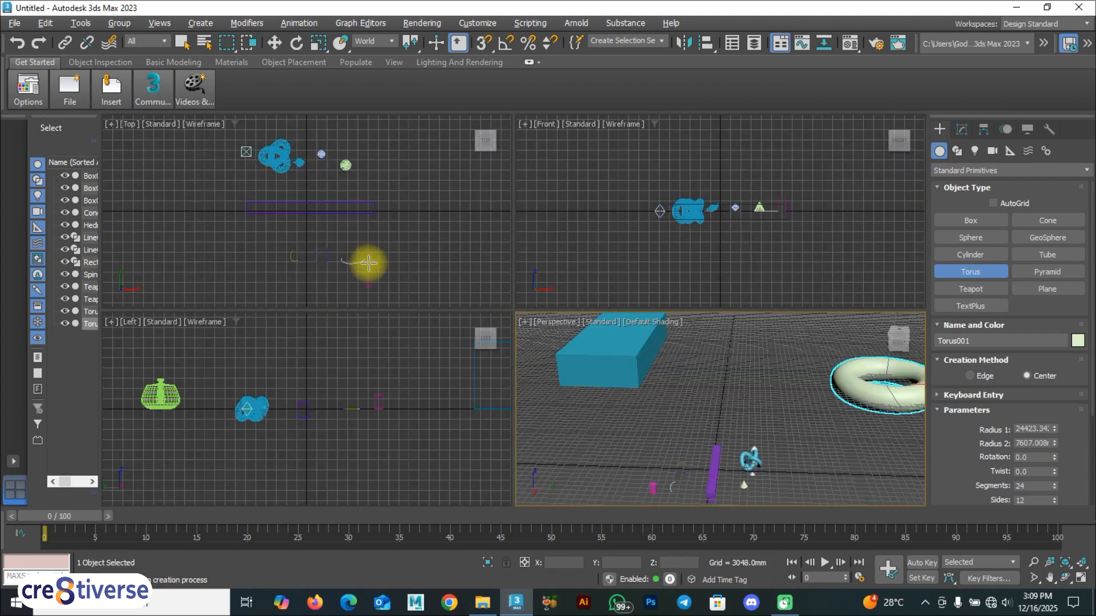
key("w")
left_click(388, 264)
left_click(427, 355)
left_click(562, 257)
left_click(600, 437)
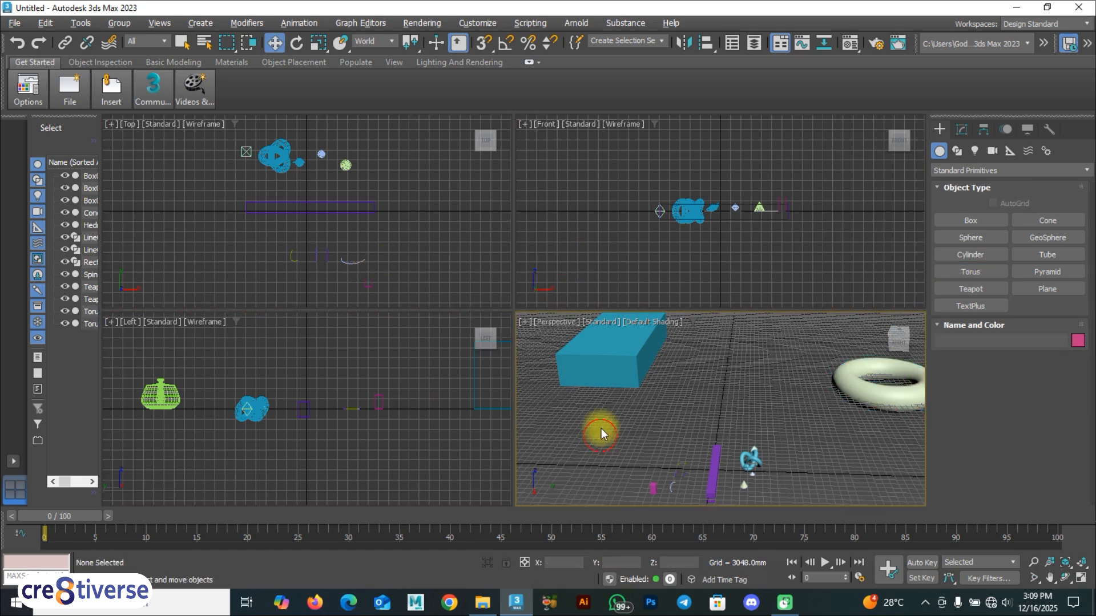
Switch to a side-by-side two-viewport layout and activate the Top and Front views.
left_click(12, 463)
left_click(63, 501)
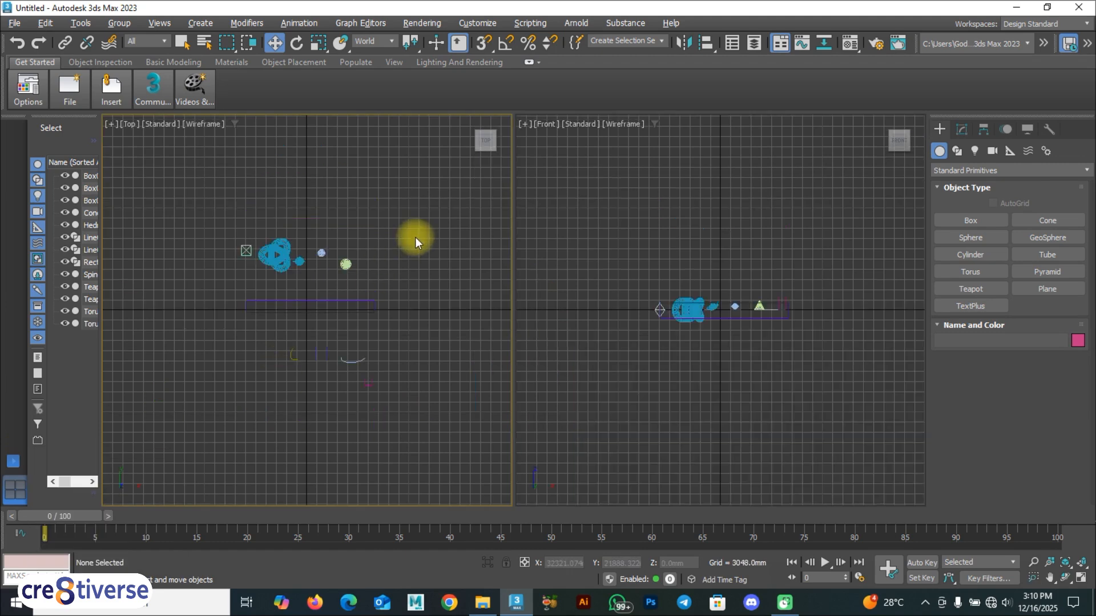
left_click(420, 240)
left_click(637, 278)
left_click(423, 369)
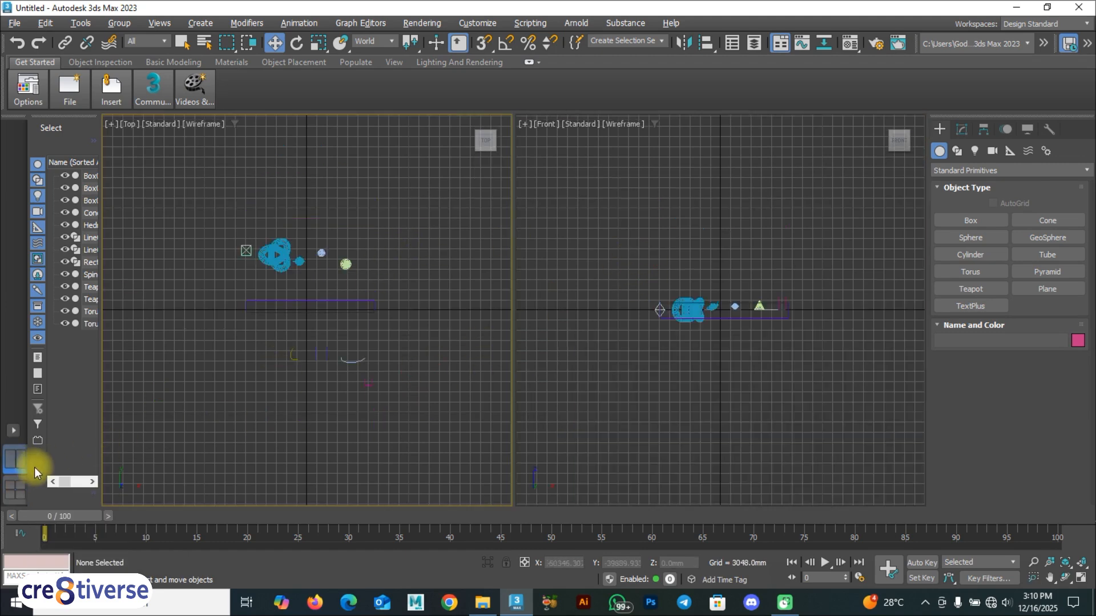
Choose the Top-over-Front layout, then a layout adding Perspective, and maximize Perspective.
left_click(13, 432)
left_click(60, 498)
left_click(315, 396)
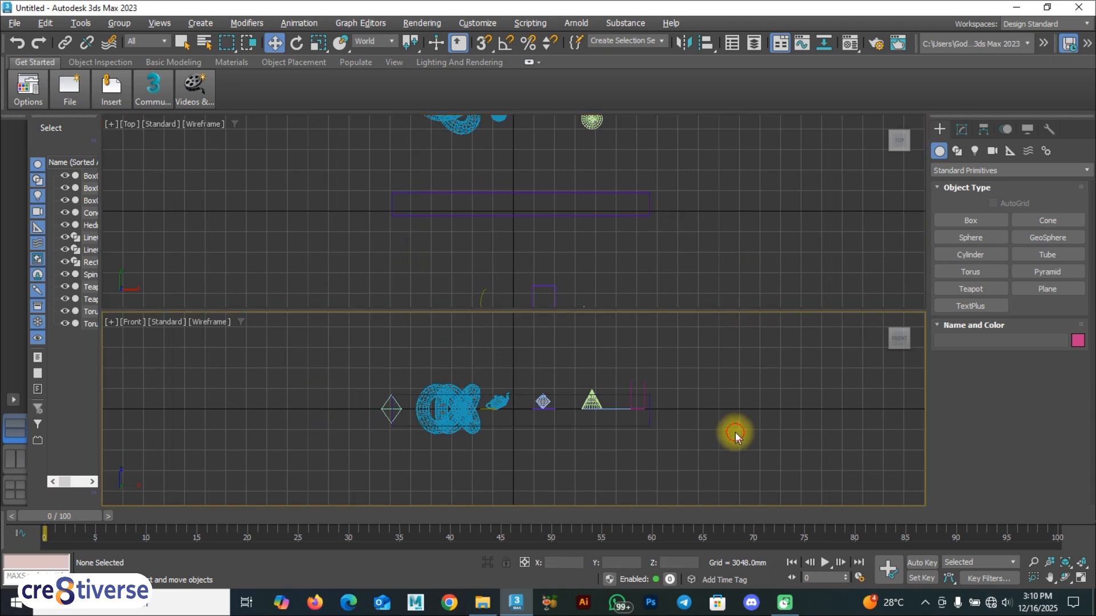
left_click(12, 491)
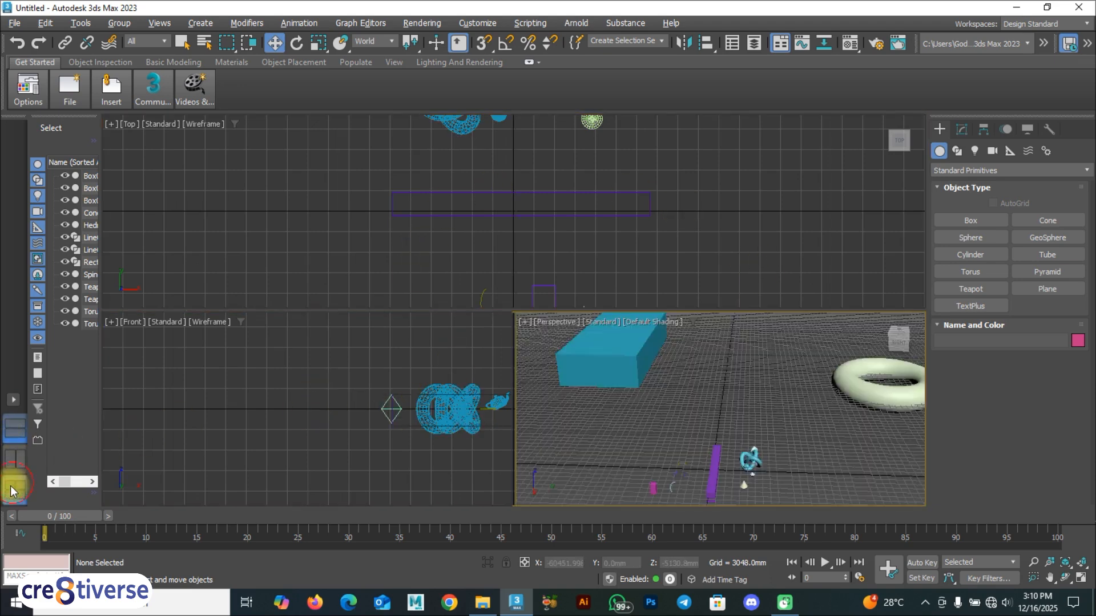
key("alt+w")
Orbit the maximized Perspective view to show the box, torus and teapot on the enlarged grid.
middle_click_drag(453, 344, 422, 348, "alt")
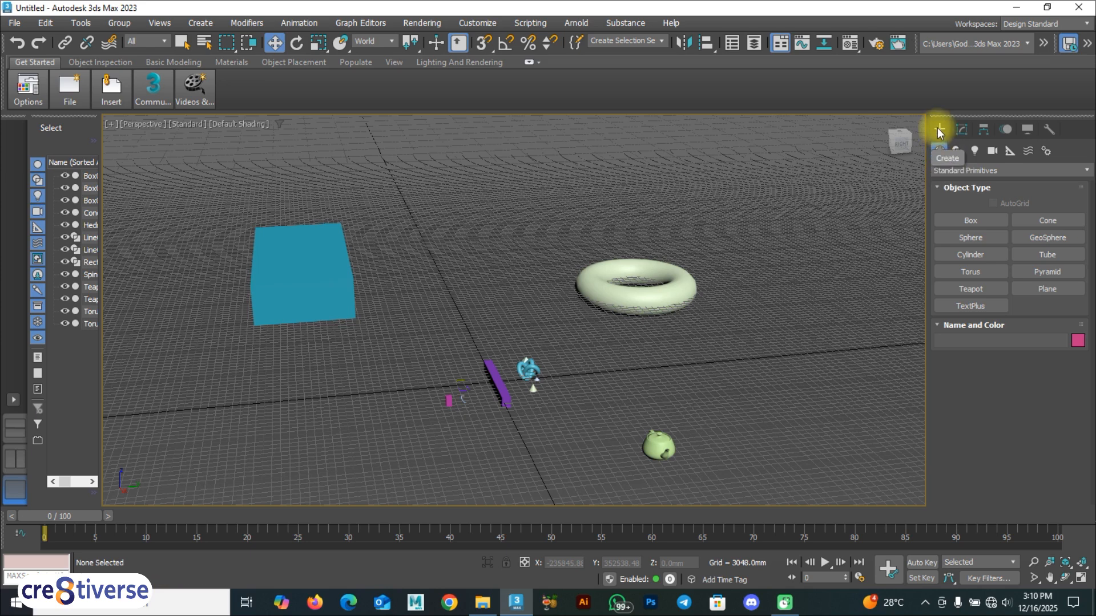
Switch the object category to Extended Primitives and select the torus.
left_click(967, 170)
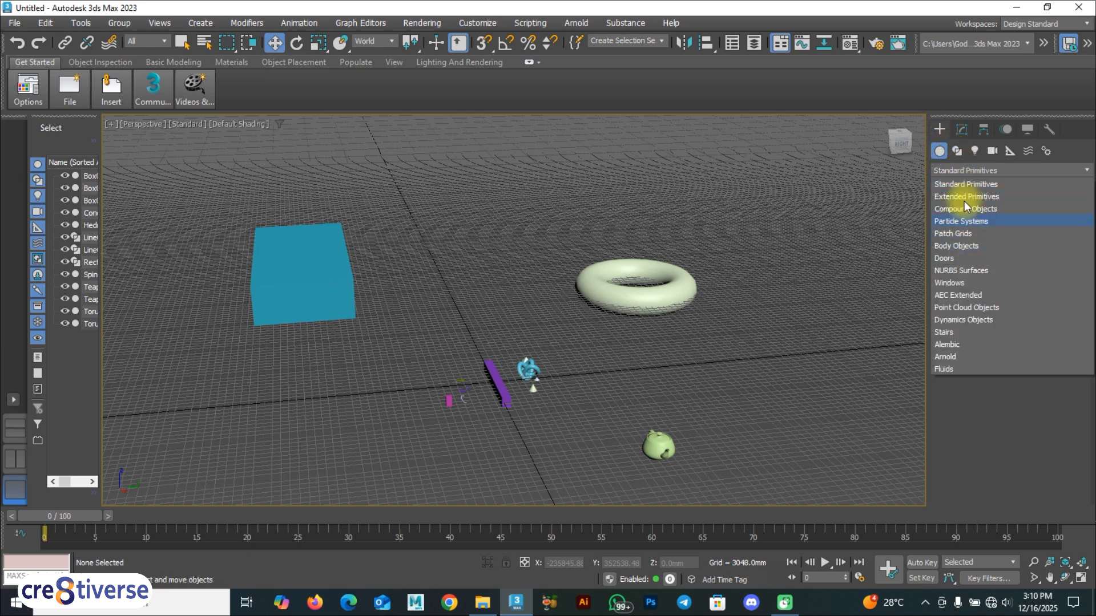
left_click(965, 184)
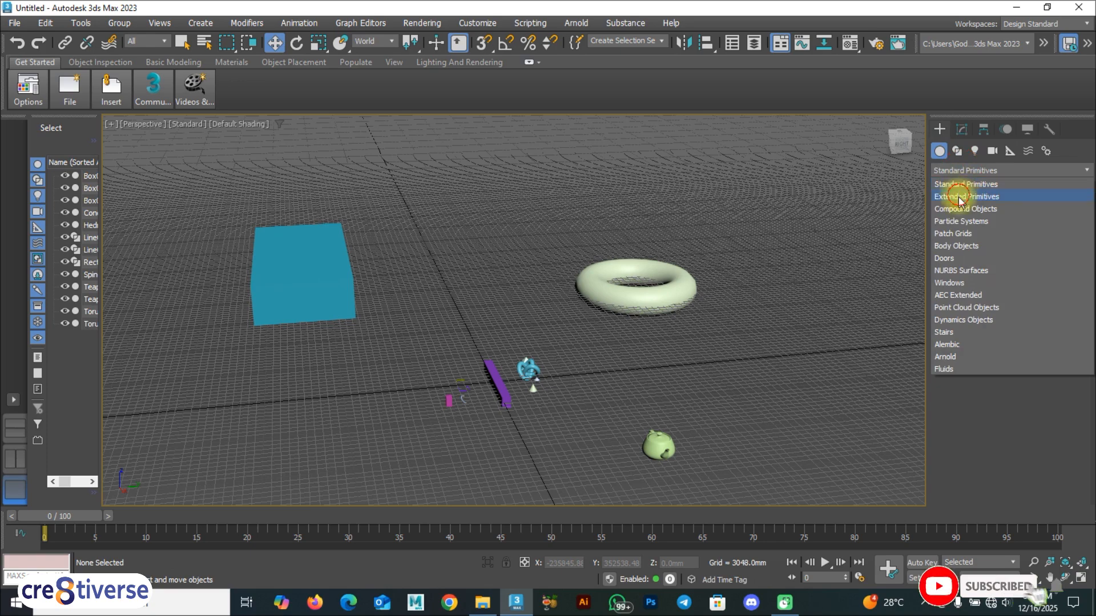
left_click(965, 197)
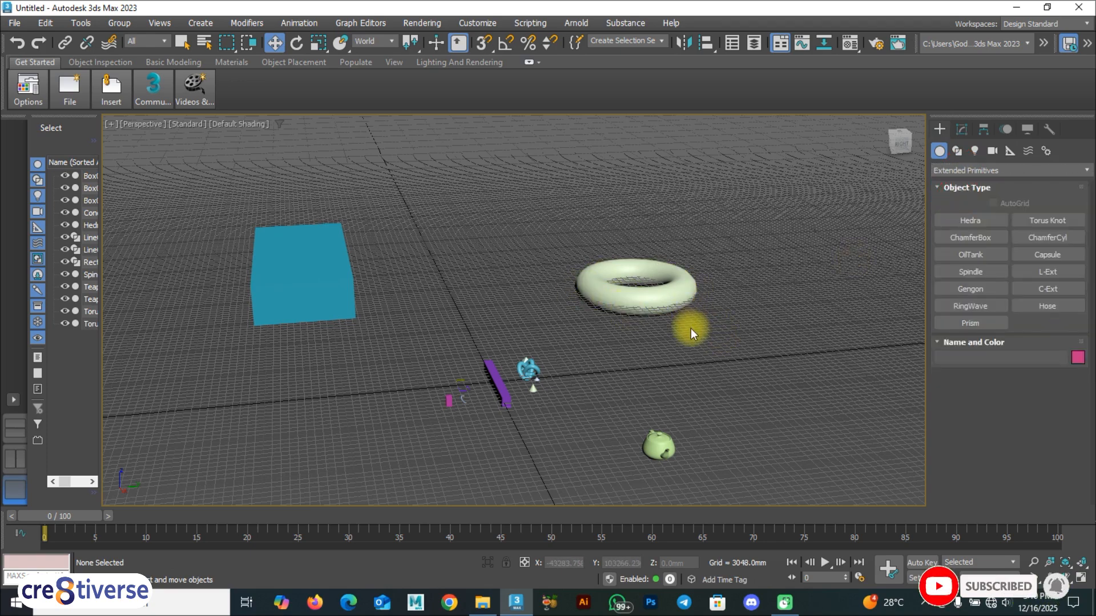
left_click(653, 301)
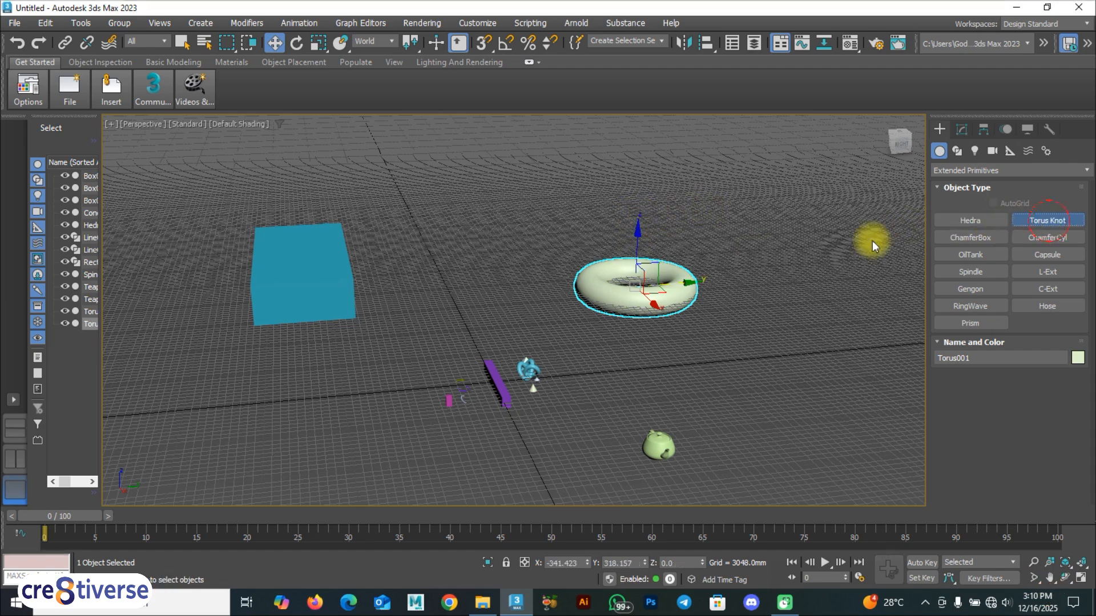
Draw a purple torus knot beside the torus, then start and cancel an oil tank.
left_click_drag(758, 279, 766, 290)
left_click(763, 268)
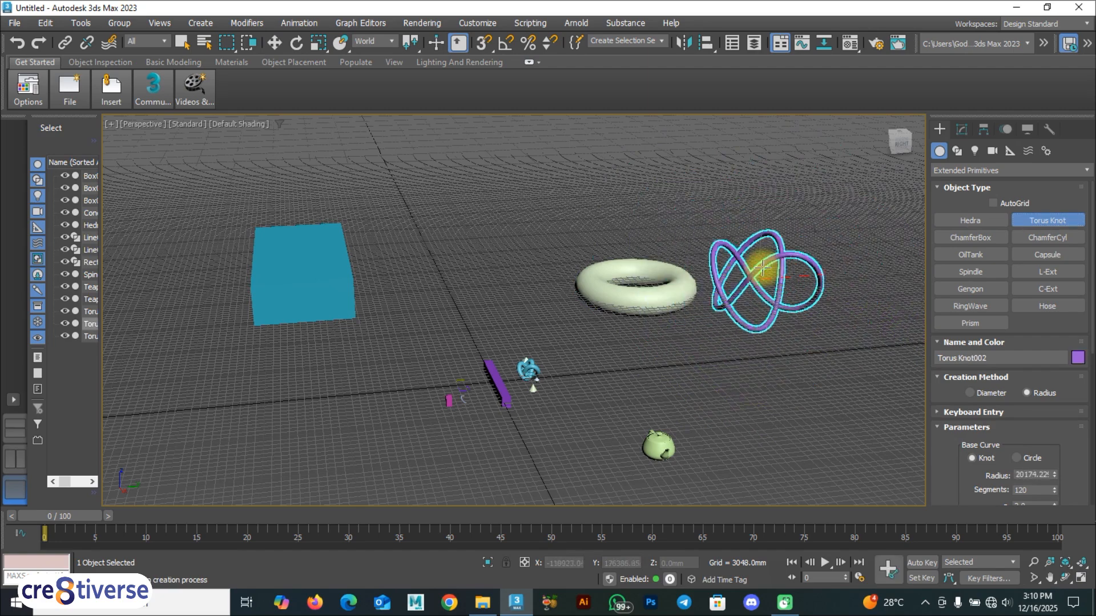
left_click(764, 257)
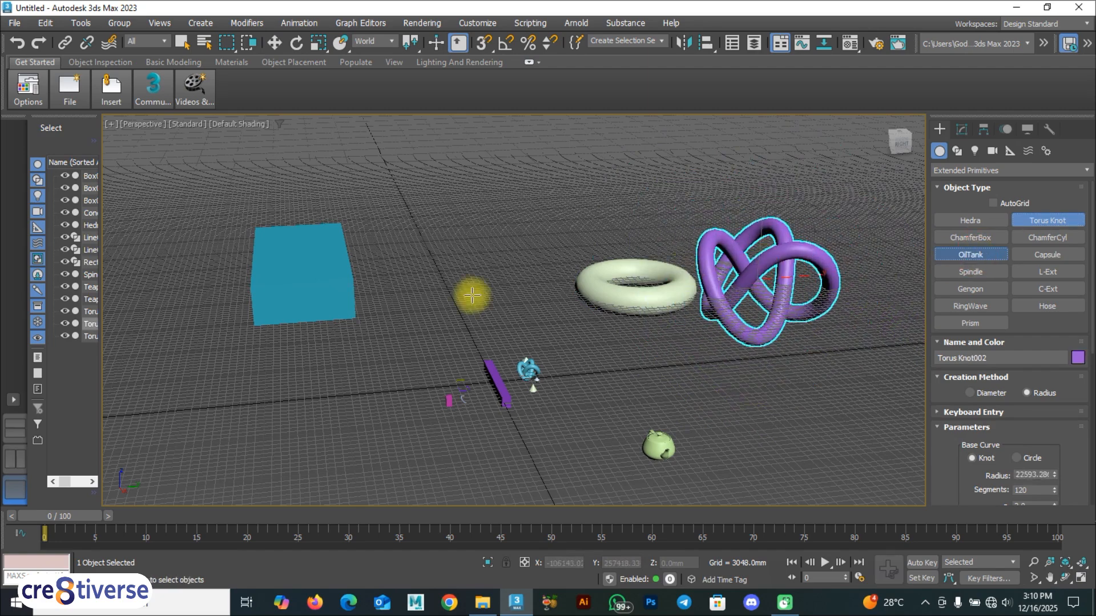
left_click_drag(457, 288, 468, 294)
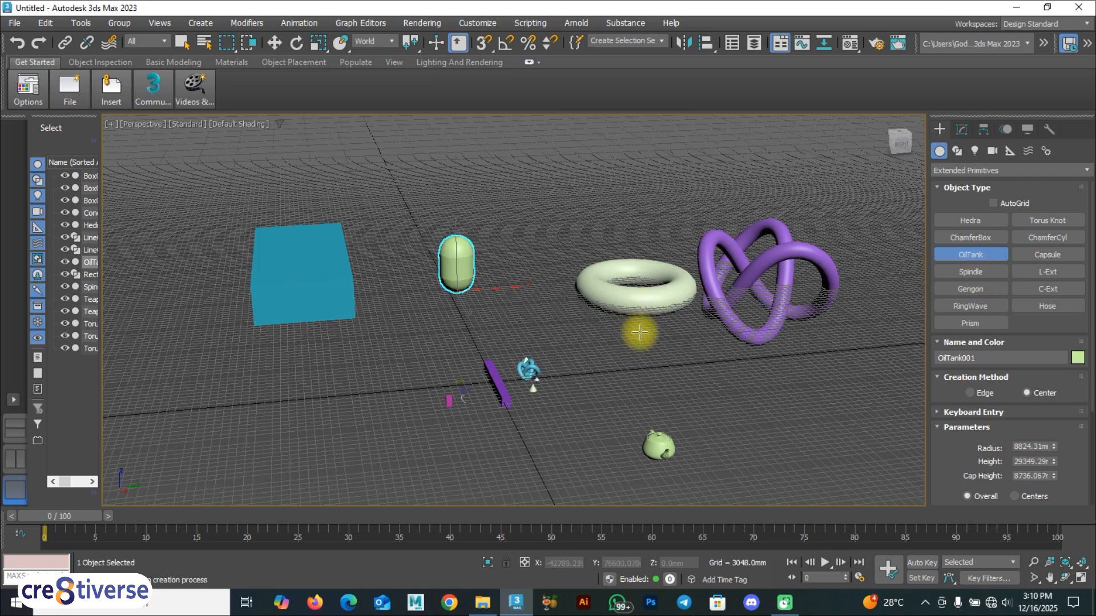
key("w")
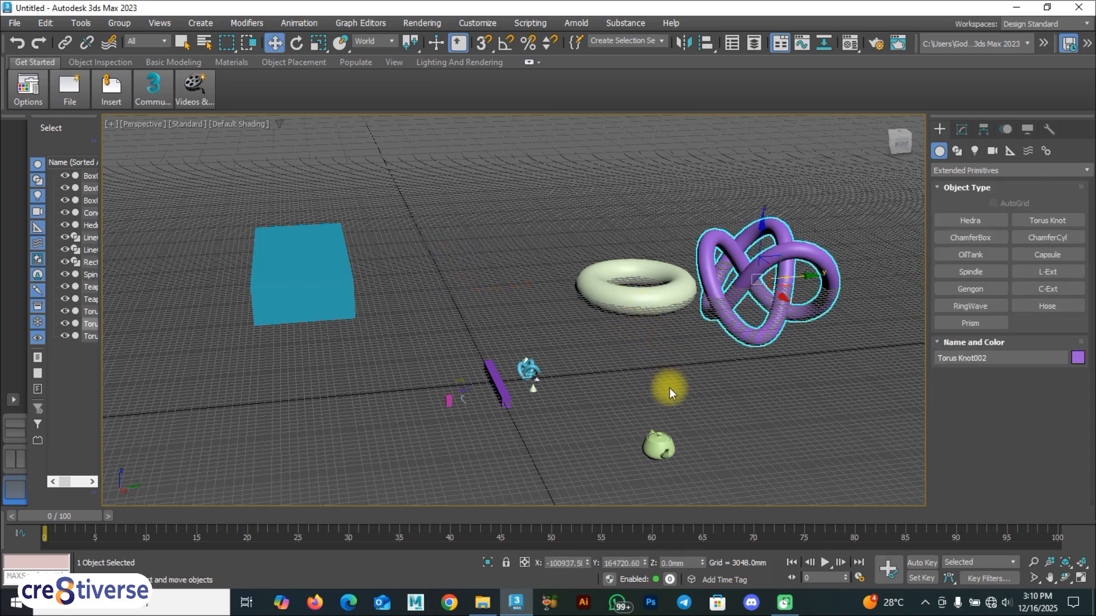